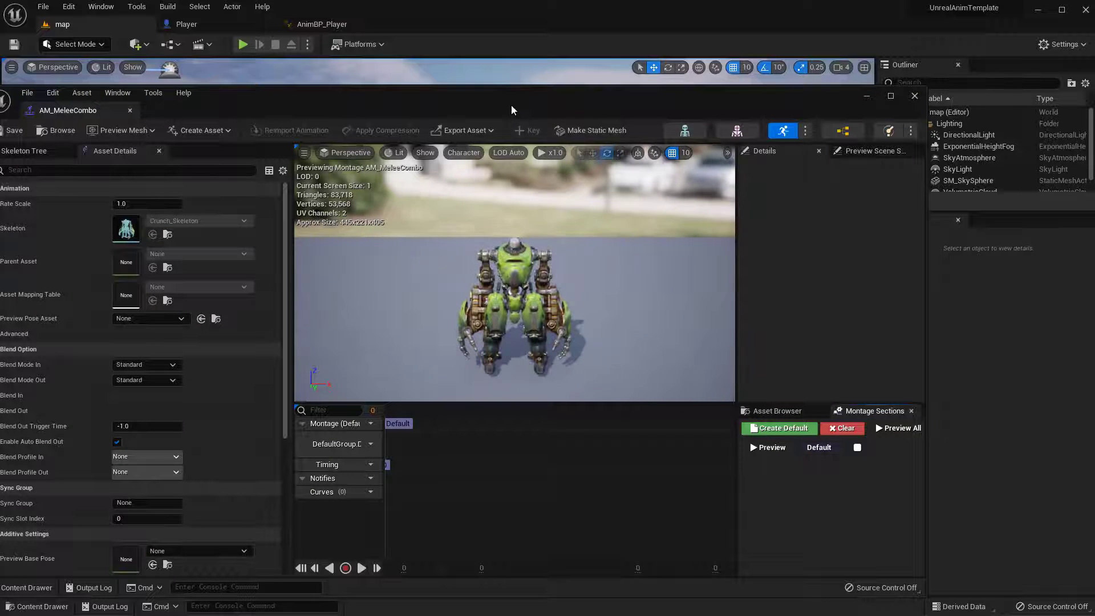
Enlarge the AM_MeleeCombo montage editor window, narrow its asset details area, and give the timeline more height
left_click_drag(510, 105, 518, 12)
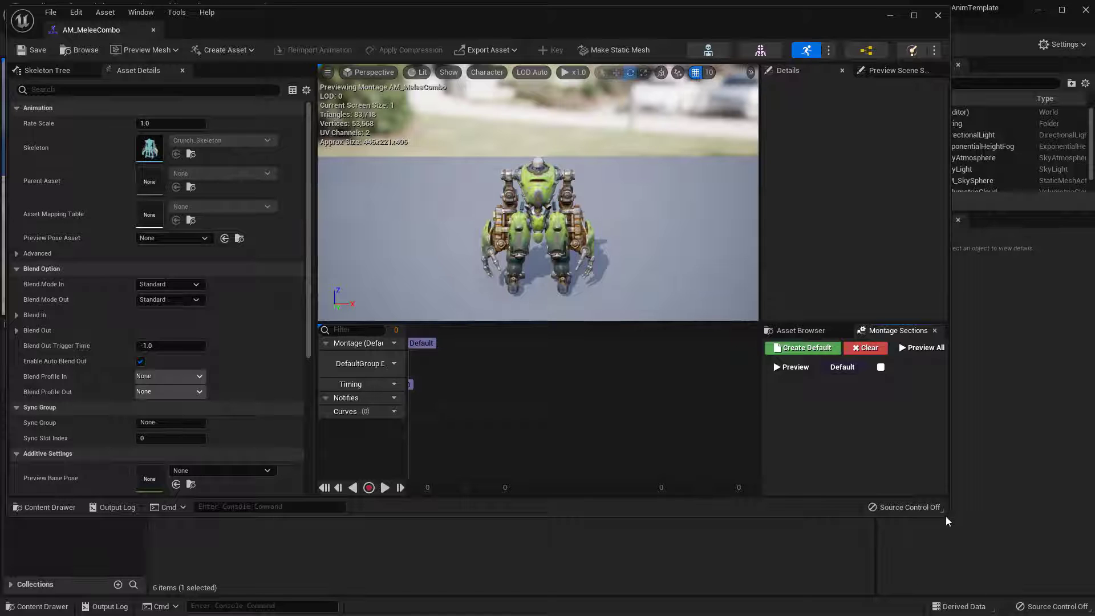
left_click_drag(946, 516, 1089, 602)
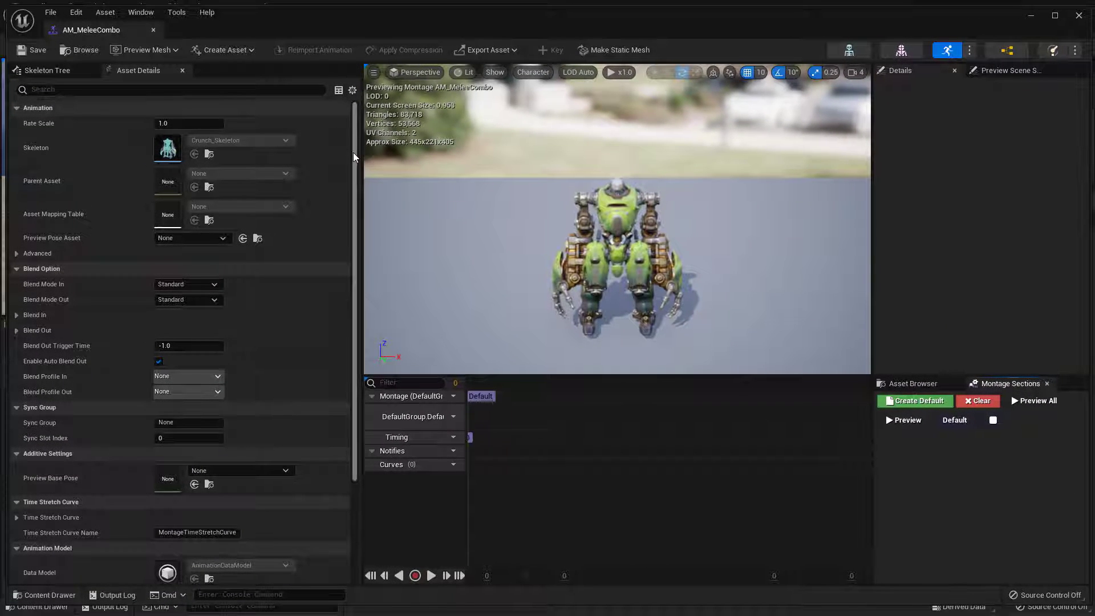
left_click_drag(355, 157, 342, 214)
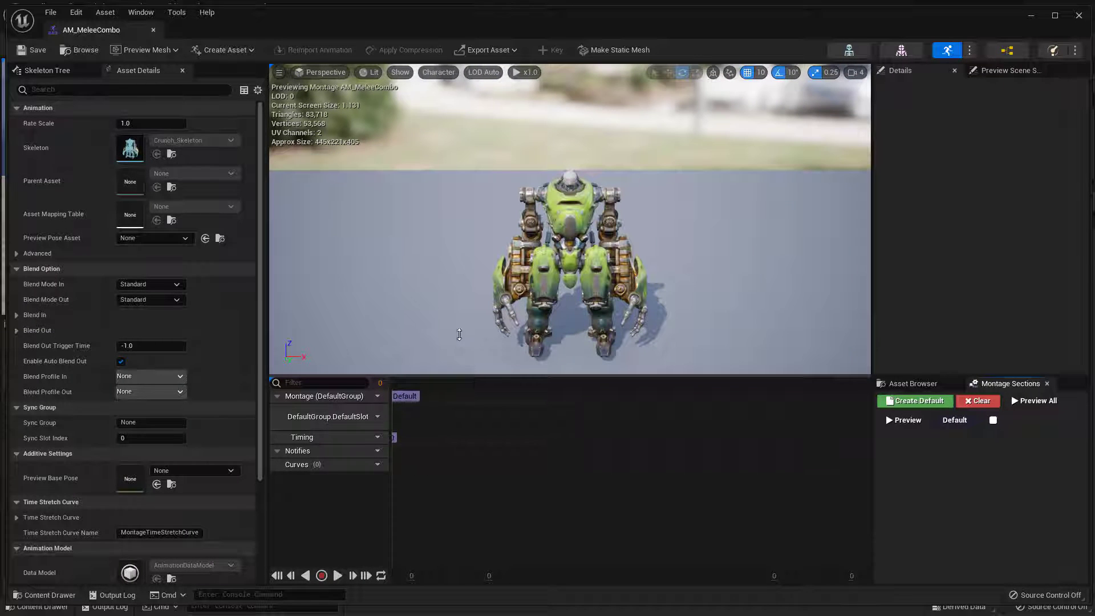
left_click_drag(459, 334, 478, 349)
mouse_move(684, 232)
right_mouse_down()
mouse_move(610, 268)
mouse_move(685, 232)
right_mouse_up()
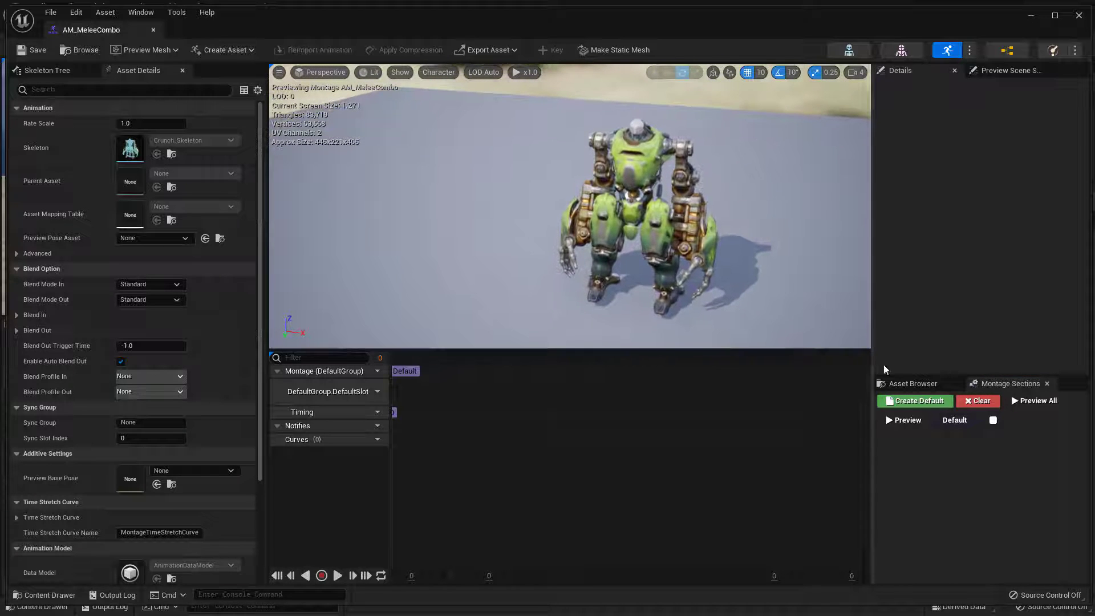
Show the enlarged list of animation assets beside the montage and filter it by "combo"
left_click(906, 384)
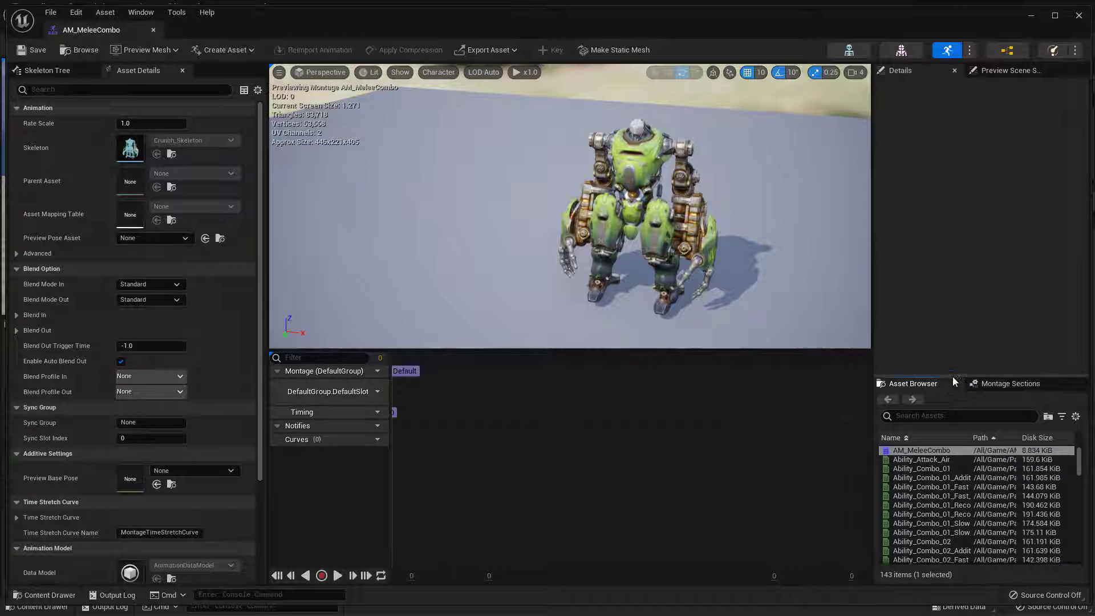
left_click_drag(952, 376, 947, 178)
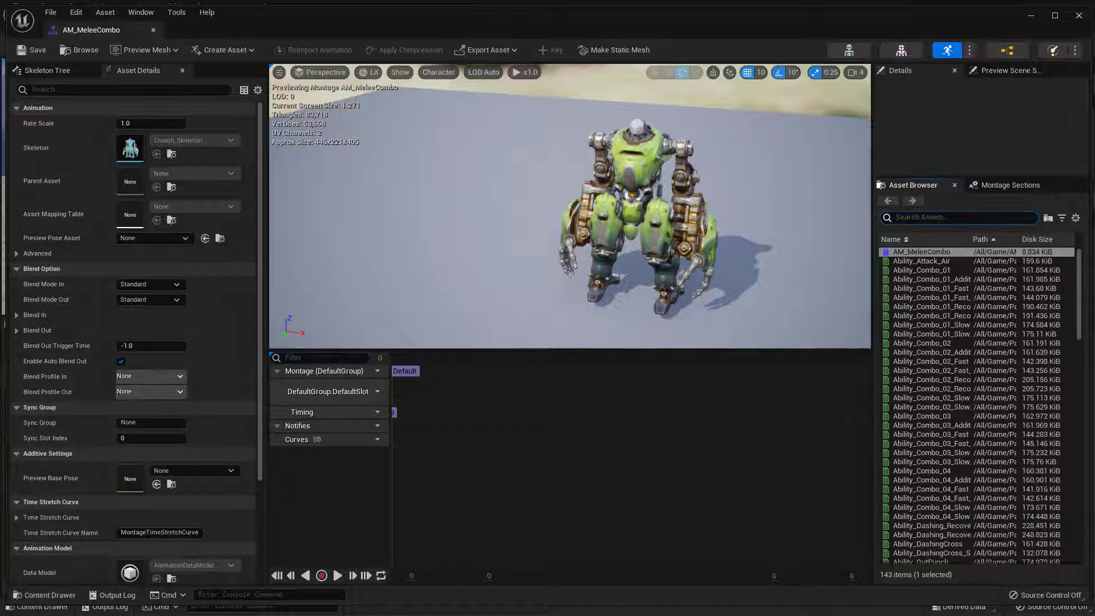
left_click(918, 216)
type("combo")
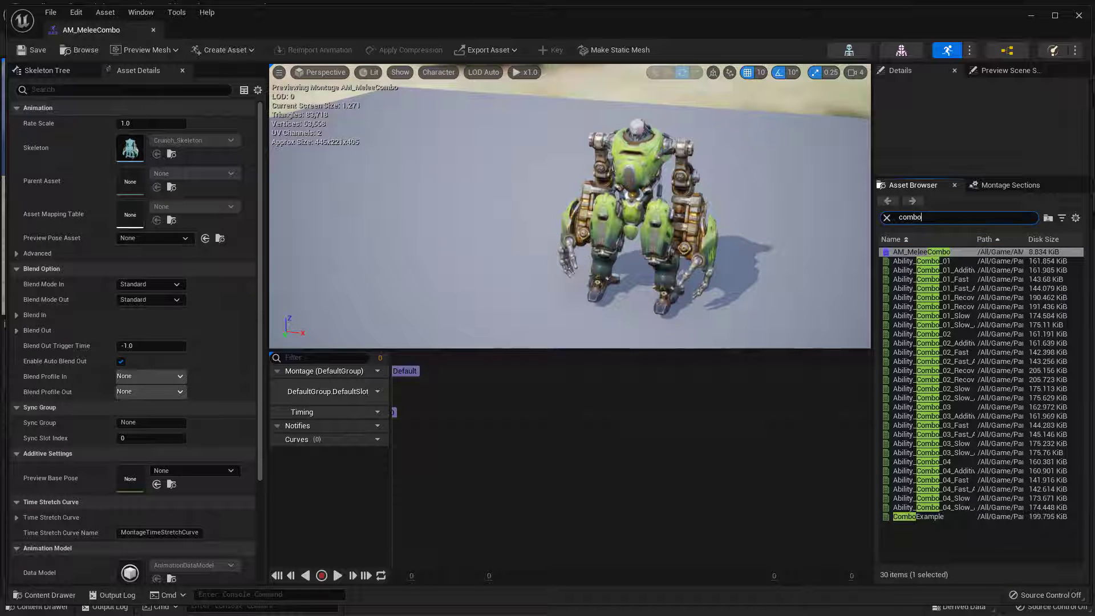
Add Ability_Combo_01, Ability_Combo_02, Ability_Combo_03 and Ability_Combo_04 in sequence to the montage's DefaultSlot track, and save the montage
left_click_drag(934, 264, 403, 392)
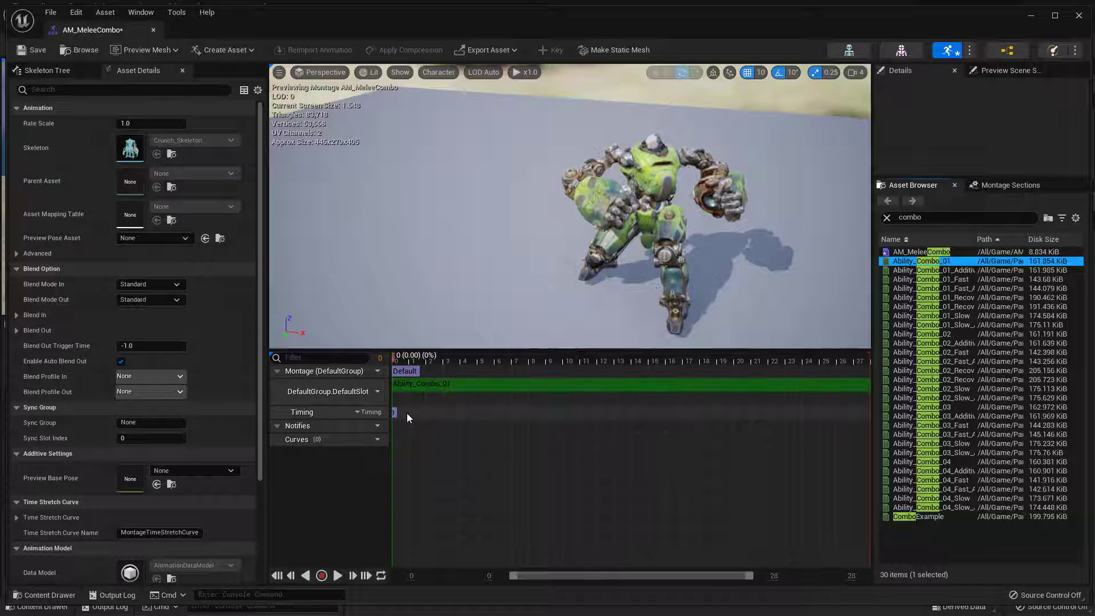
left_click_drag(930, 334, 632, 382)
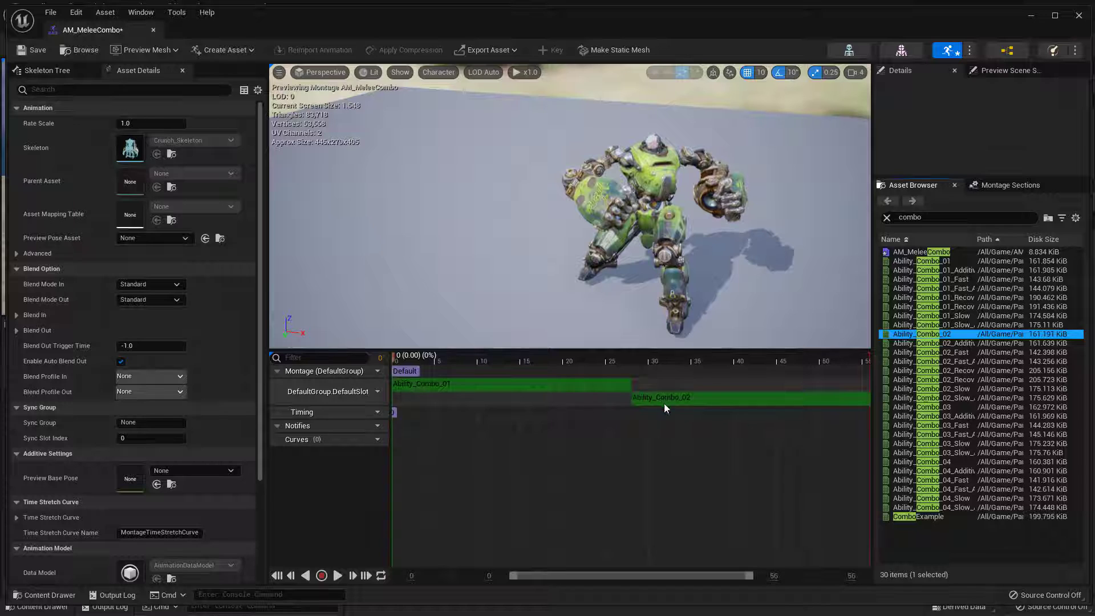
left_click_drag(957, 409, 844, 422)
left_click_drag(952, 462, 818, 399)
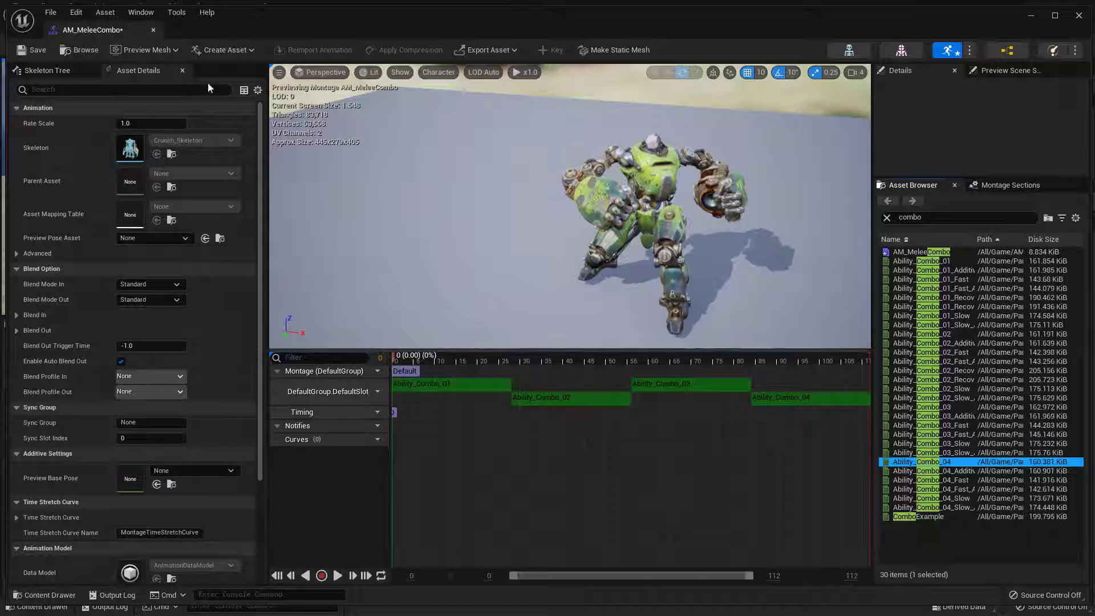
left_click(38, 53)
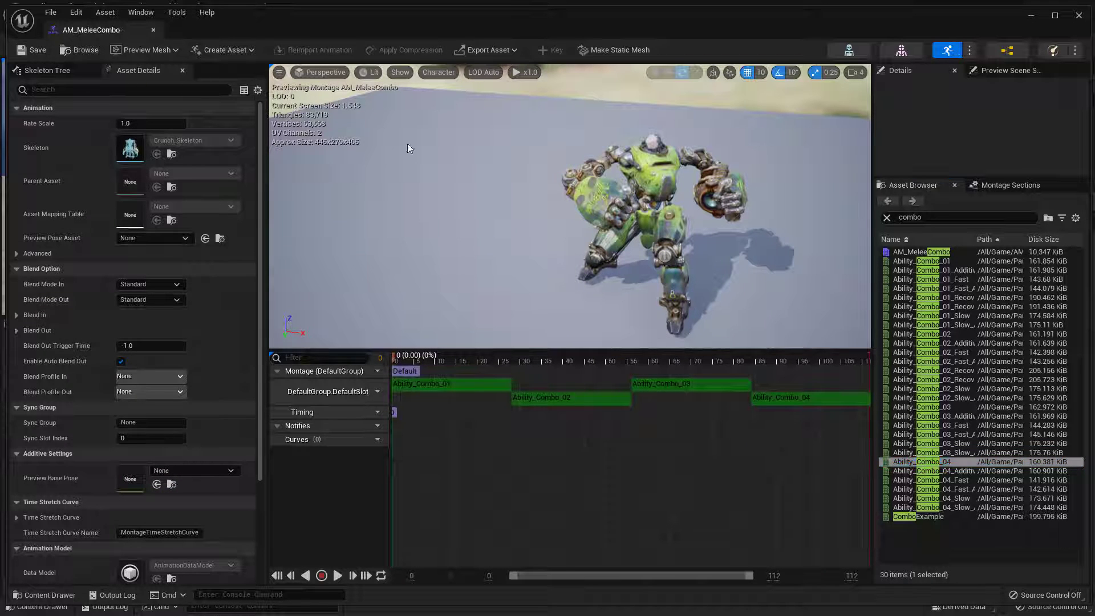
Inspect the four Ability_Combo segments in the DefaultSlot track one after another
left_click(478, 384)
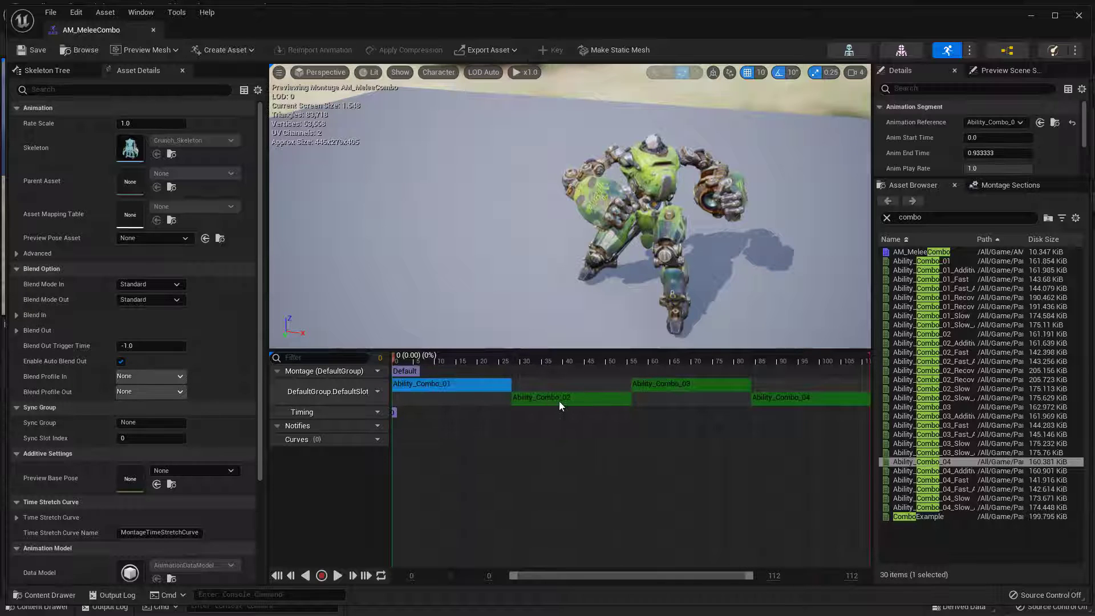
left_click(567, 398)
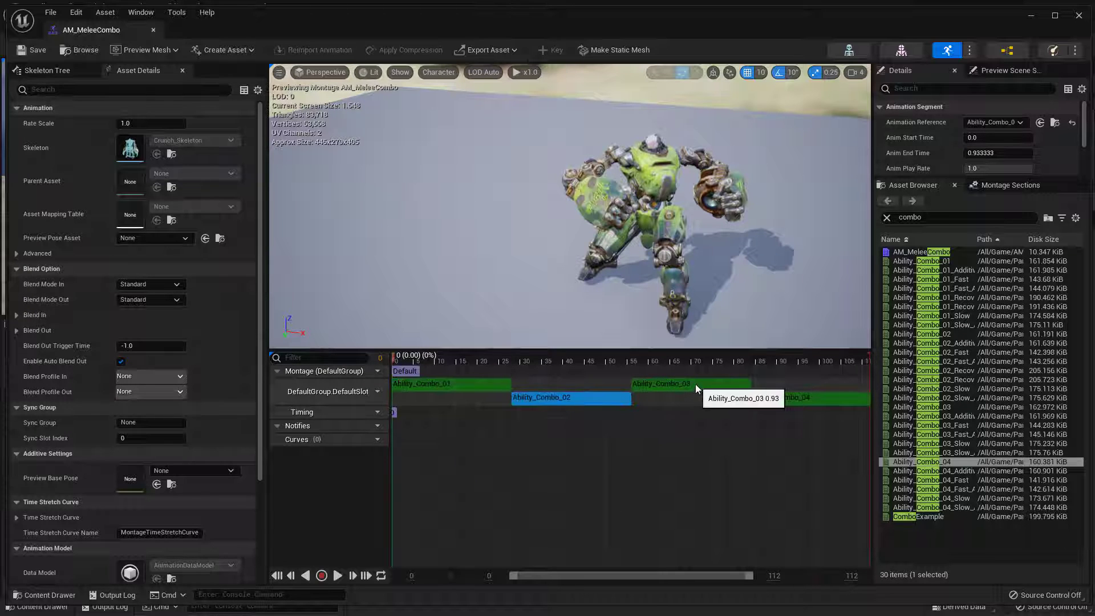
left_click(696, 385)
left_click(794, 402)
left_click(464, 387)
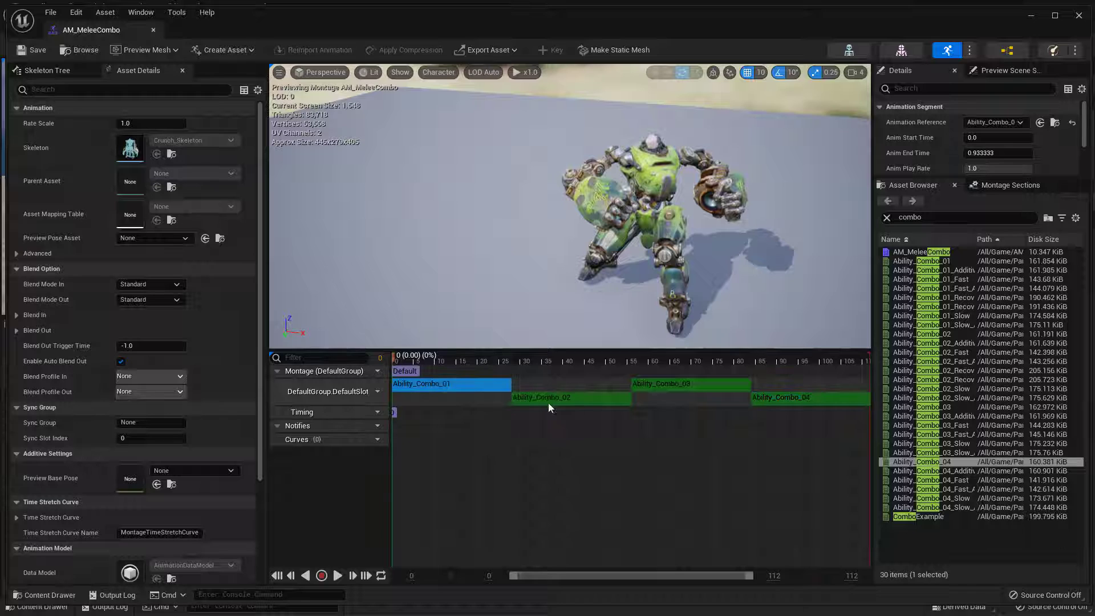
left_click(621, 398)
left_click(719, 386)
left_click(789, 399)
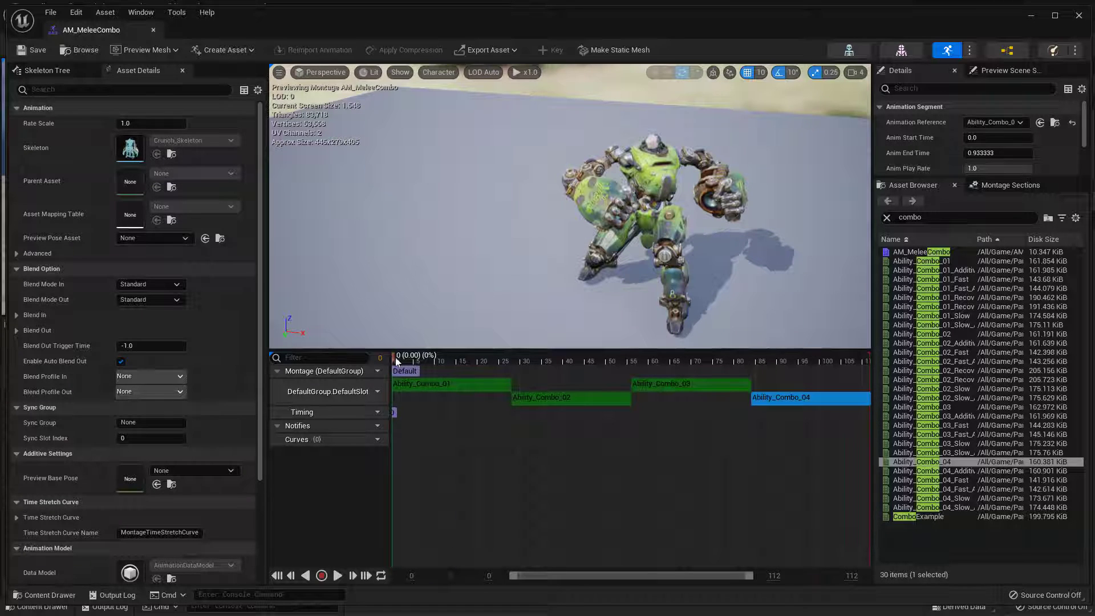
Check the Default section against the order of the four combo segments, clear the segment selection, and save the montage
left_click_drag(405, 372, 551, 372)
left_click(478, 382)
left_click(591, 399)
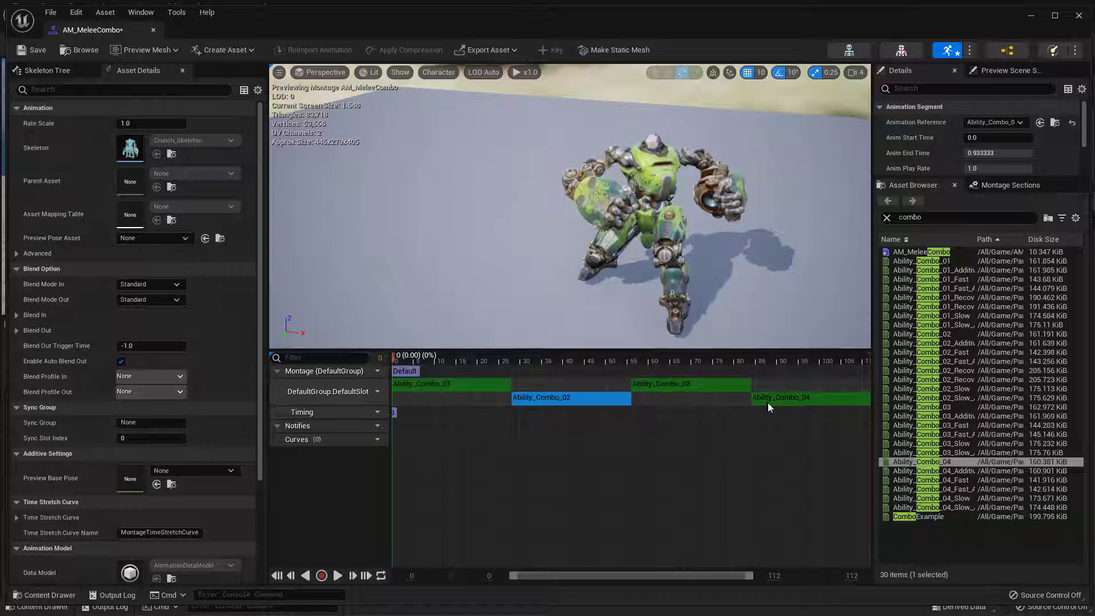
left_click(808, 403)
left_click(810, 403)
left_click(713, 386)
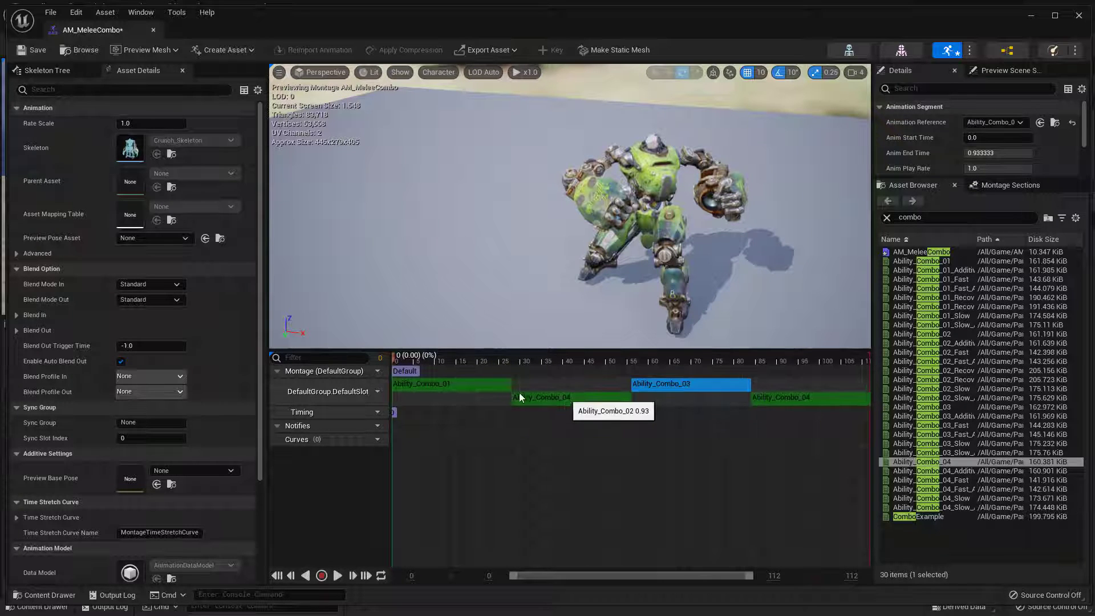
left_click(570, 397)
left_click(484, 386)
left_click(565, 398)
left_click(753, 398)
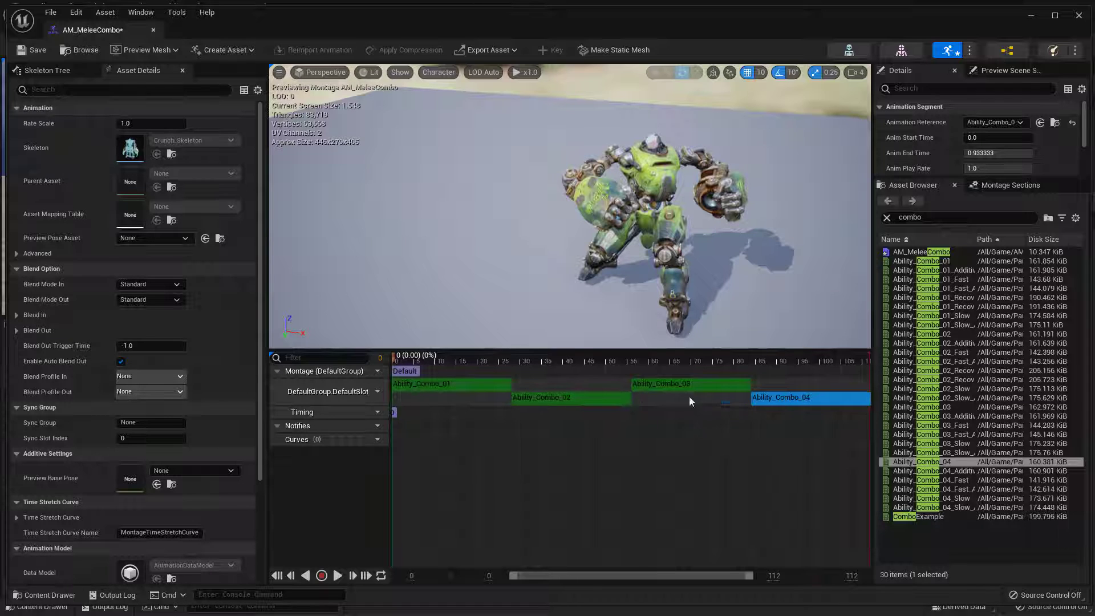
left_click(540, 449)
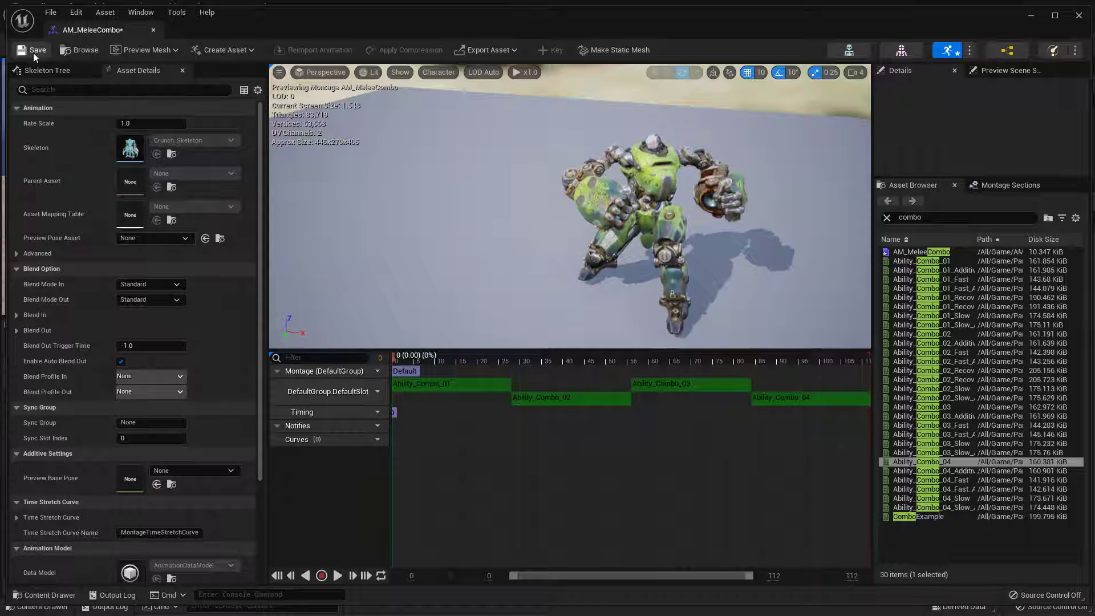
Rename the montage's Default section to Combo_01
left_click(403, 372)
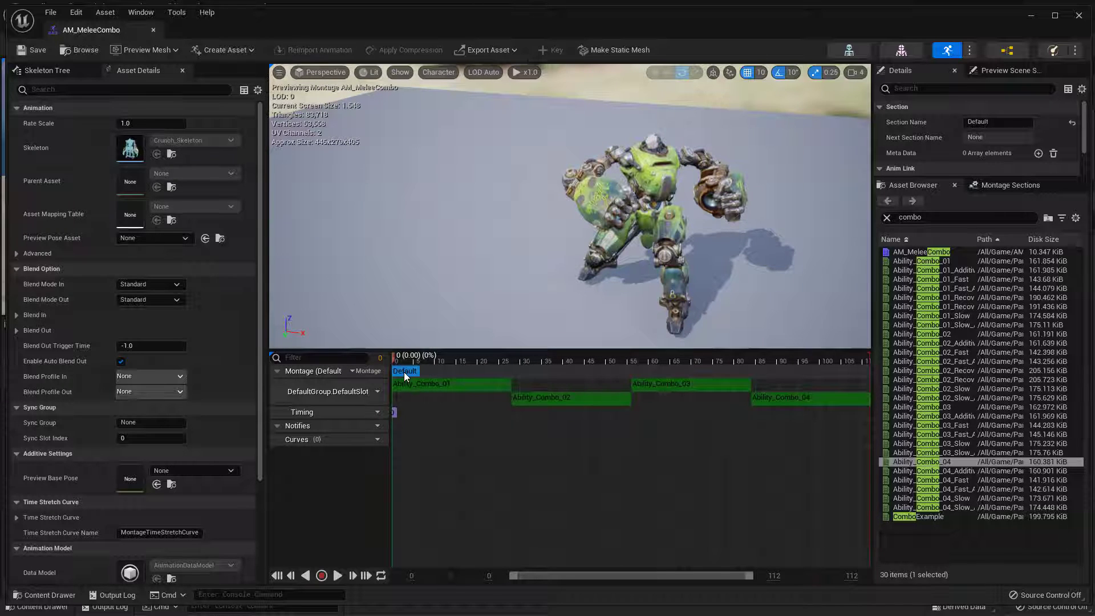
left_click(999, 122)
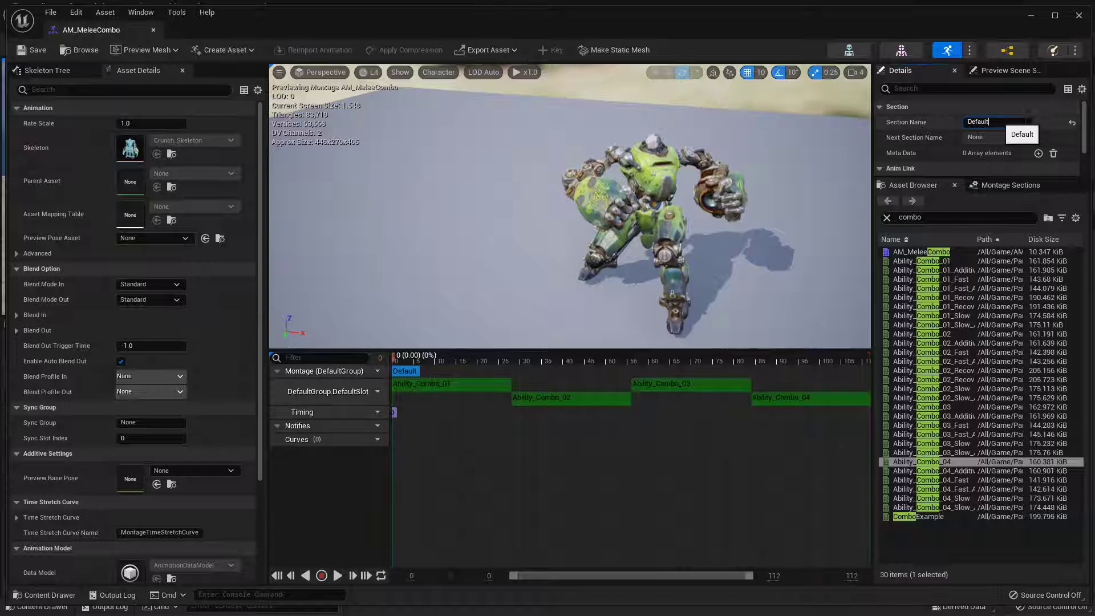
key("ctrl+a")
type("Cob")
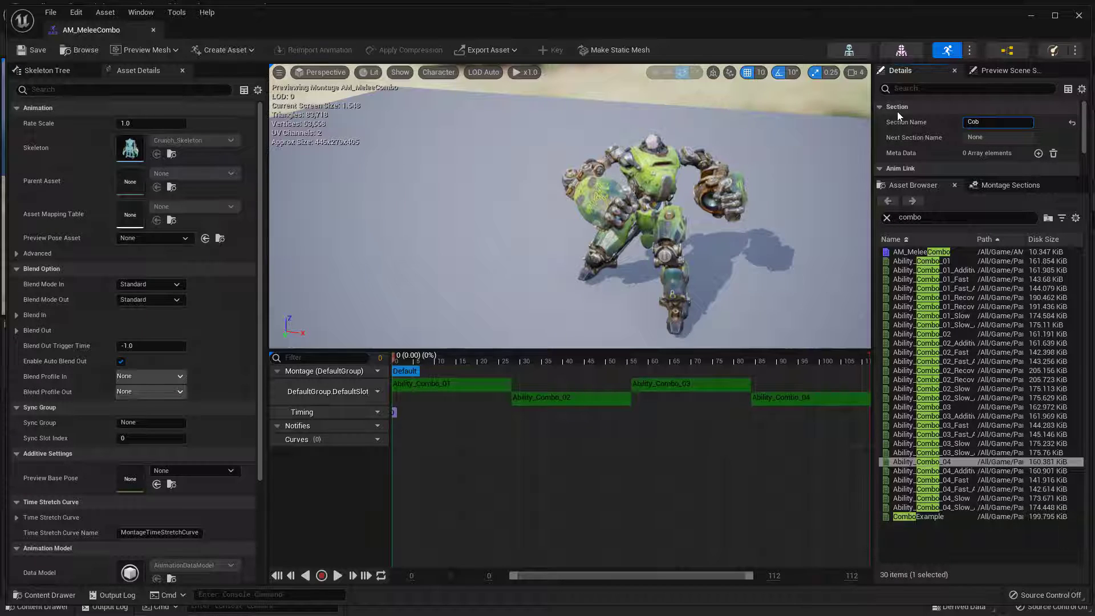
key("BackSpace")
type("mbo_01")
key("Return")
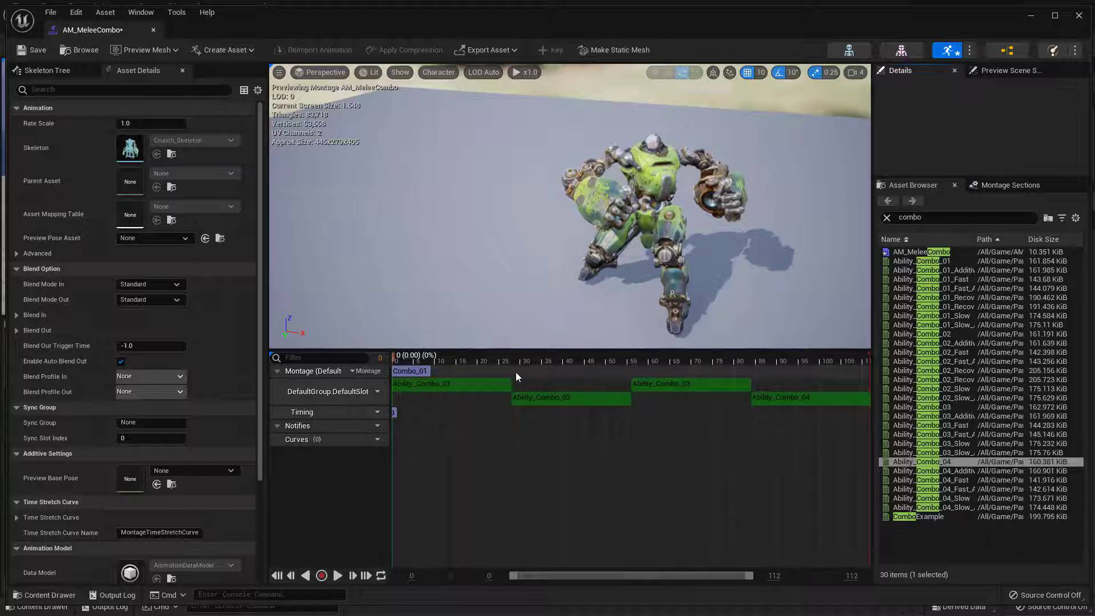
Add a new montage section named Combo_02 near the start of the Ability_Combo_02 segment
right_click(518, 371)
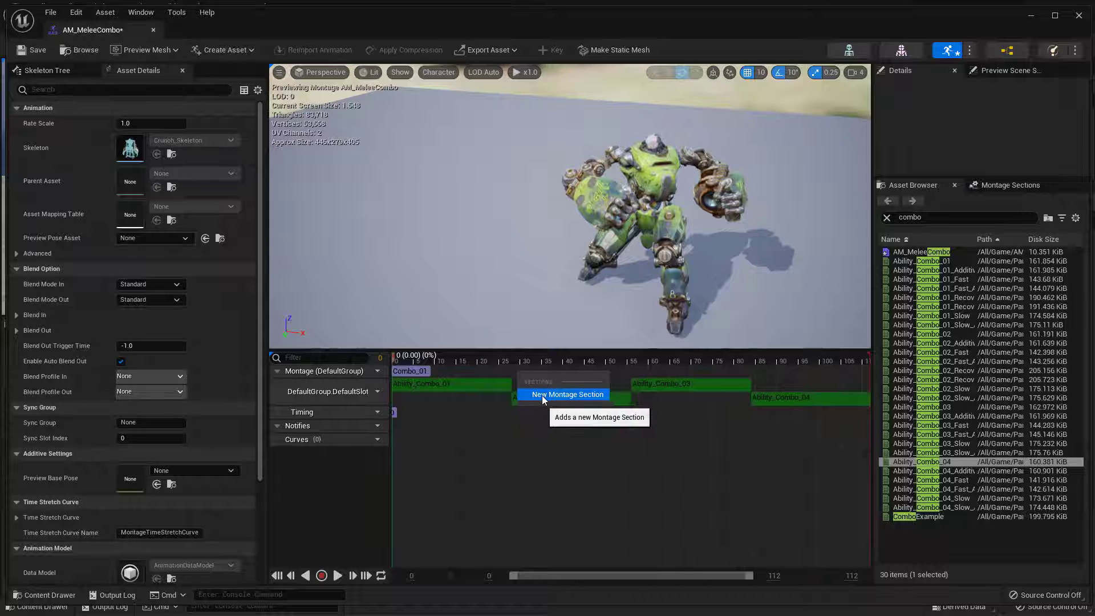
left_click(542, 394)
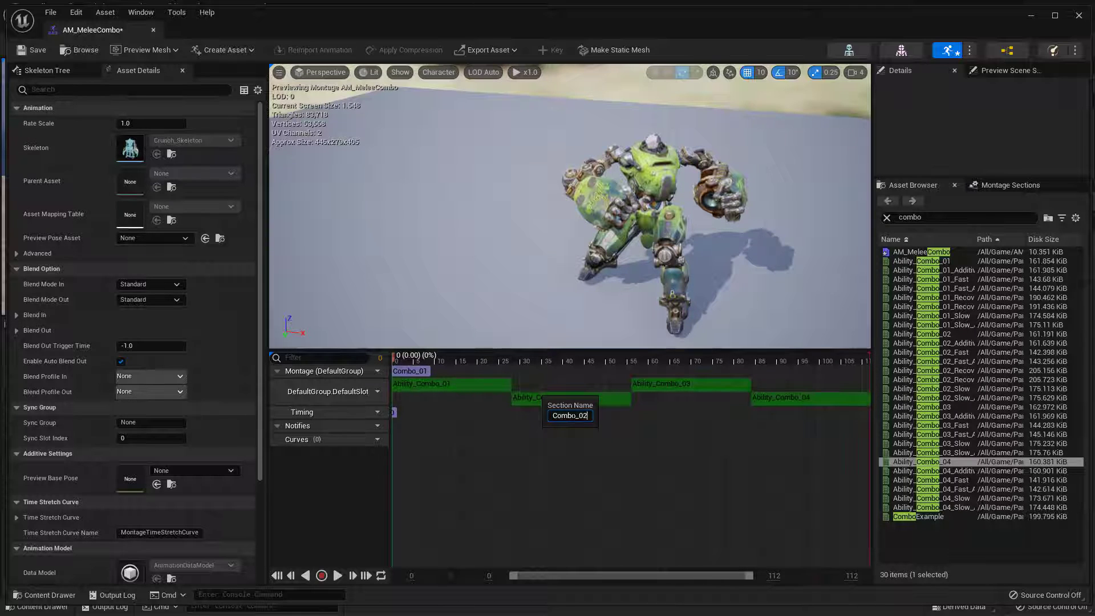
type("Combo_02")
key("Return")
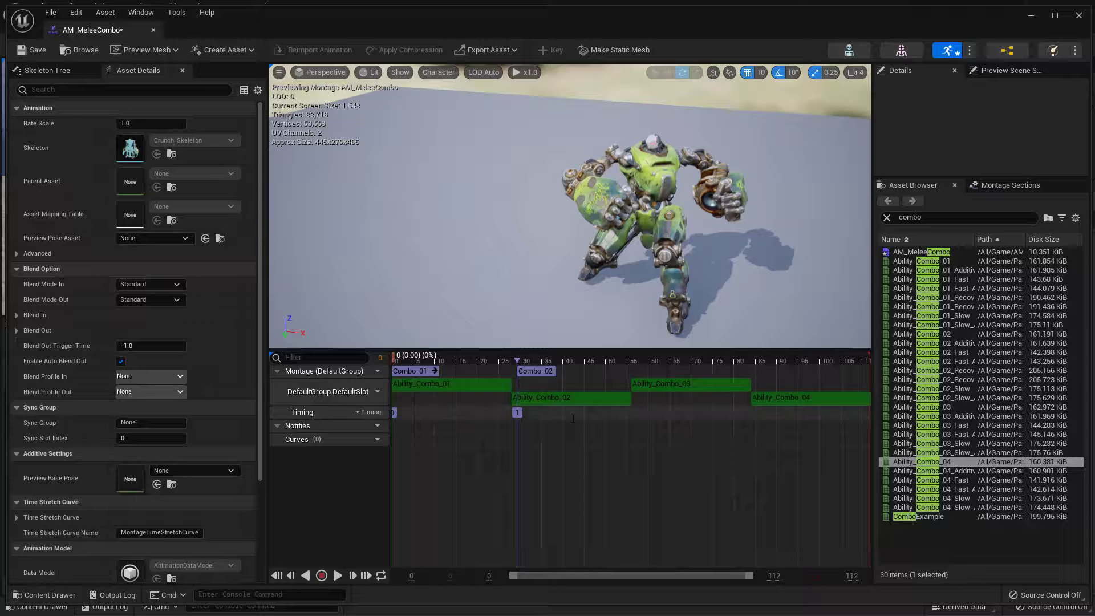
Add a new montage section named Combo_03 shortly before the Ability_Combo_03 segment
right_click(627, 368)
right_click(605, 375)
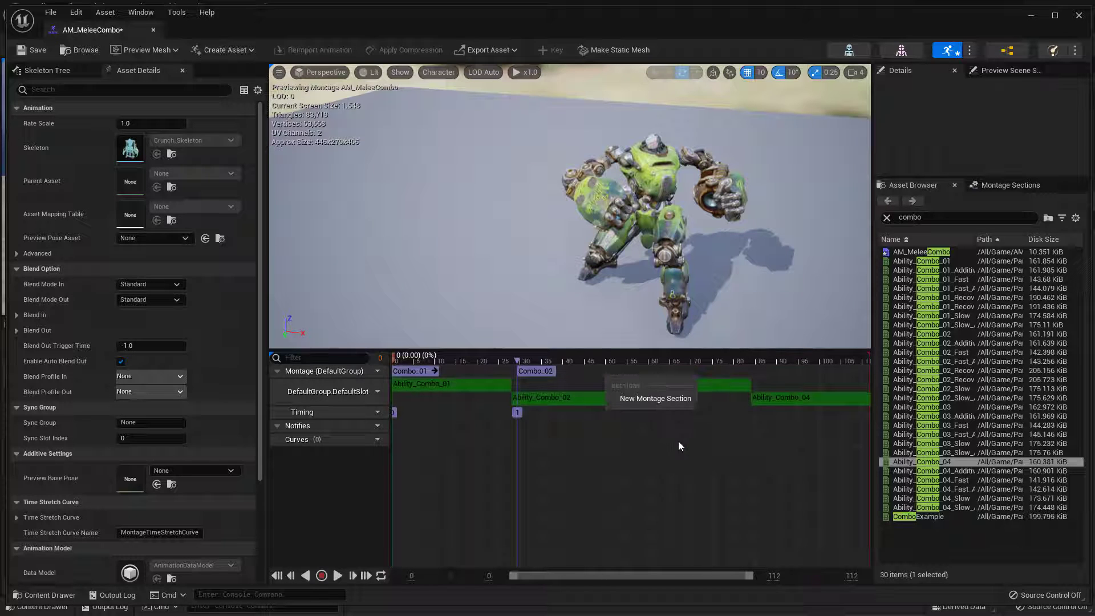
left_click(672, 399)
type("Combo_03")
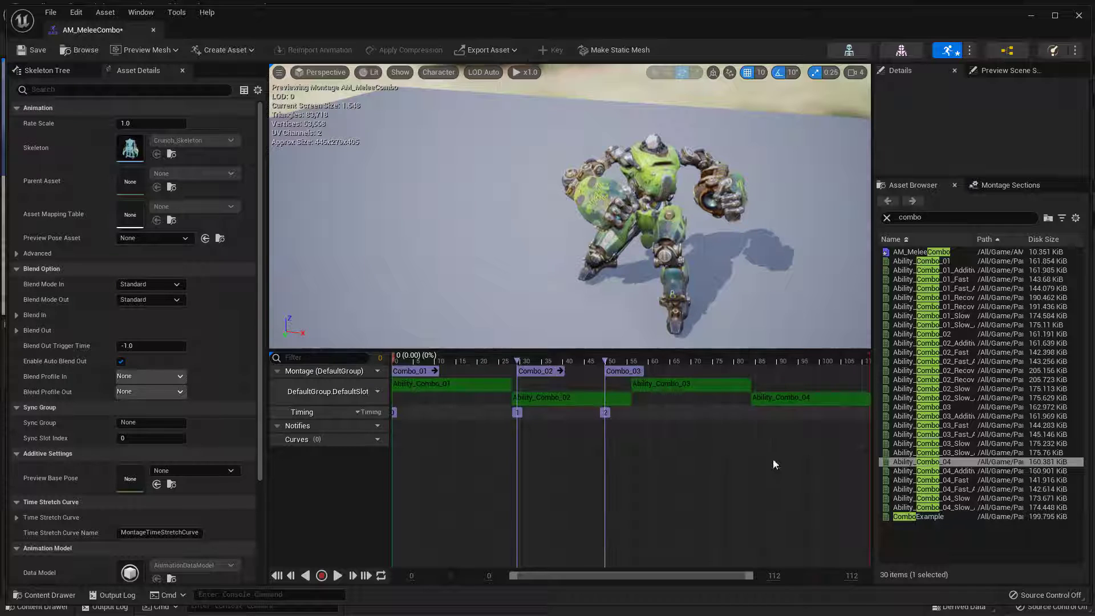
Add a new montage section named Combo_04 near the start of the Ability_Combo_04 segment
right_click(765, 376)
left_click(825, 394)
type("Combo_")
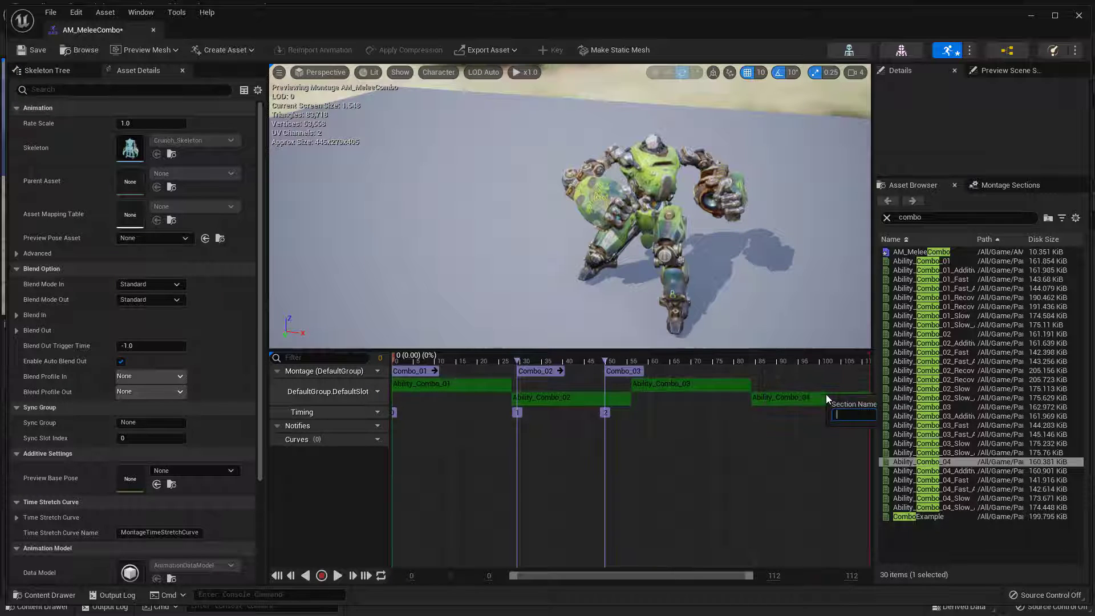
type("04")
key("Return")
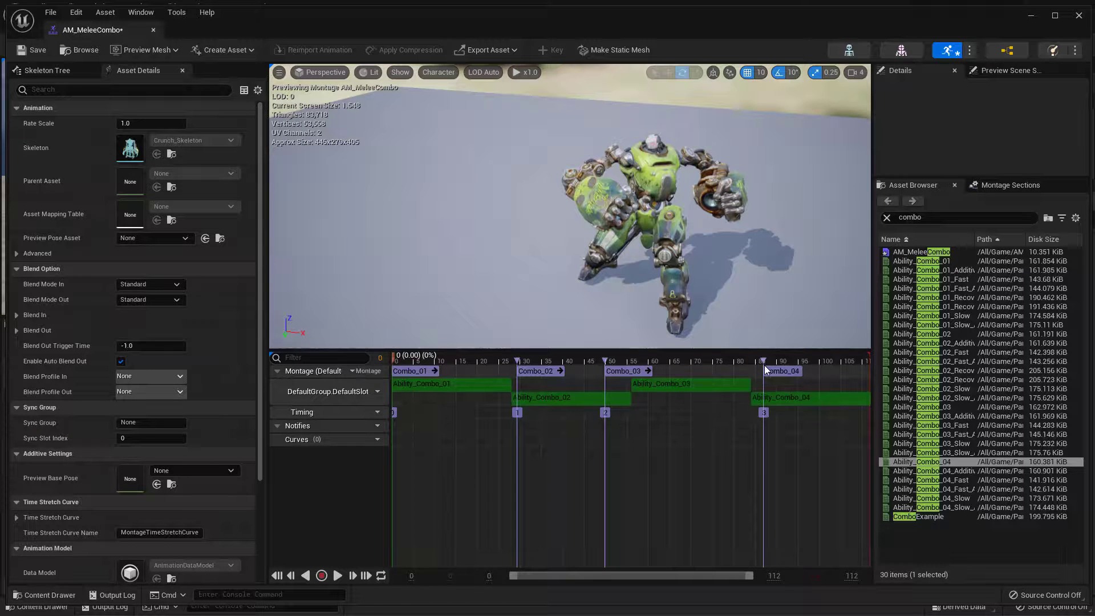
Align the Combo_04, Combo_03 and Combo_02 section markers with the starts of their matching animation segments
left_click_drag(764, 371, 752, 372)
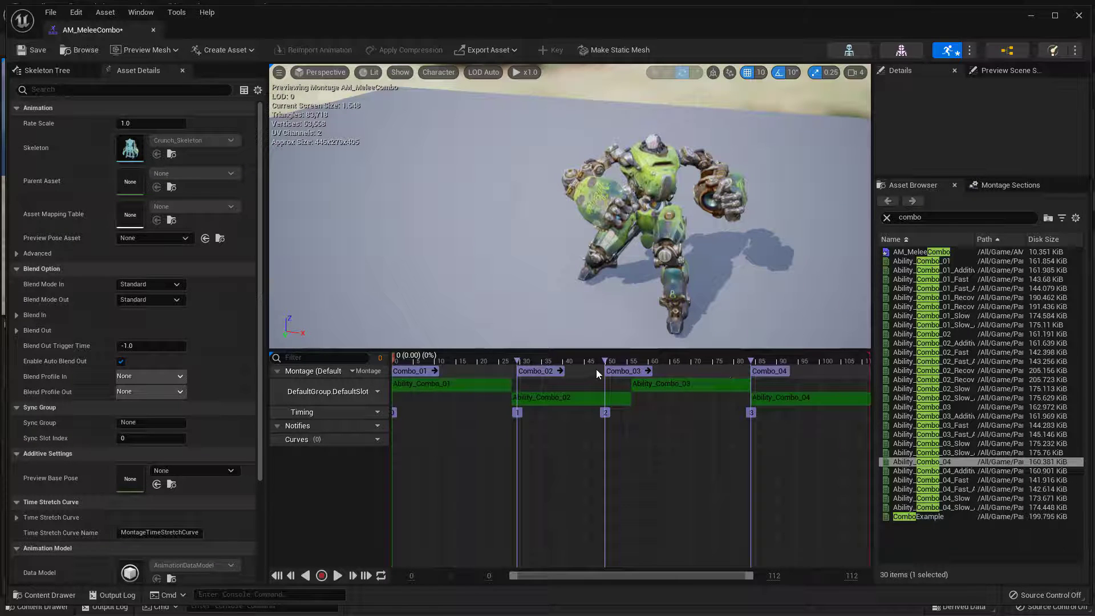
left_click_drag(605, 381, 631, 383)
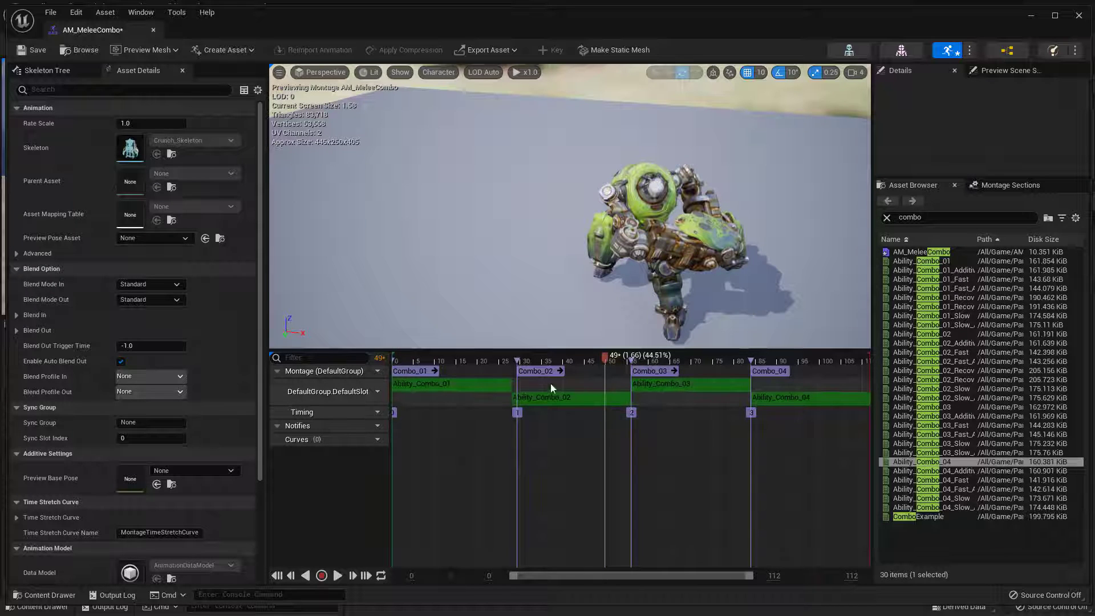
left_click_drag(512, 380, 511, 381)
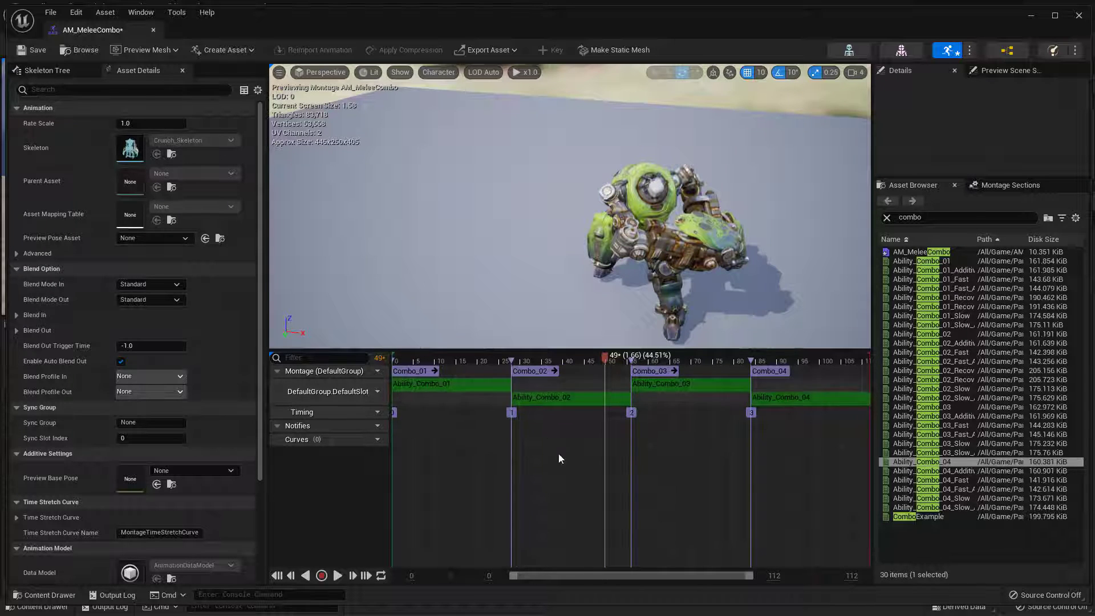
Scrub through the montage timeline to preview the combo attack animations
left_click(572, 480)
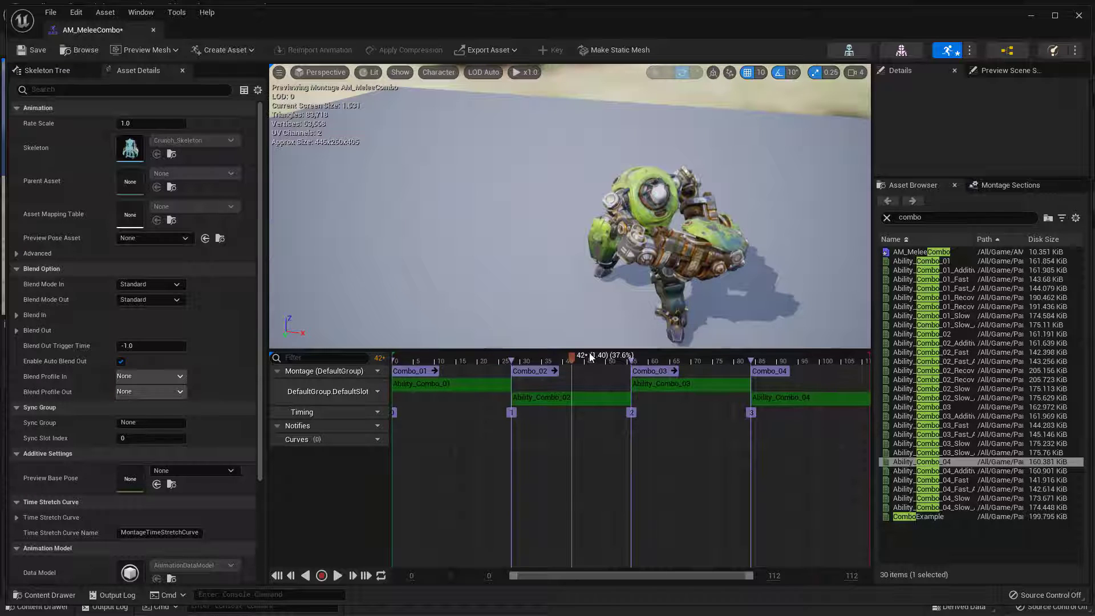
left_click_drag(573, 358, 634, 361)
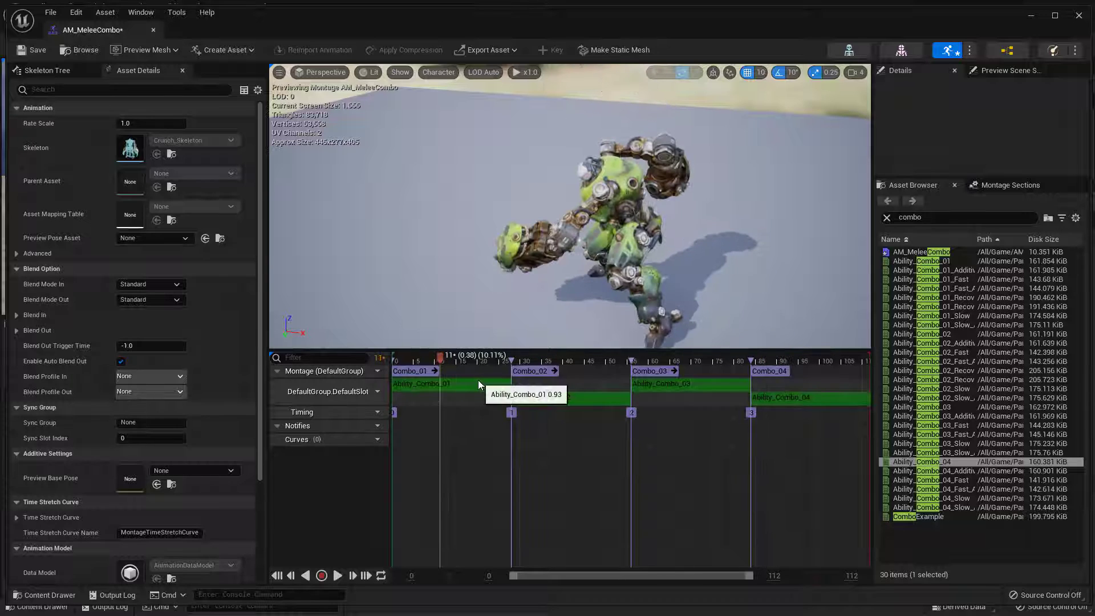
Select the four Ability_Combo segments in the montage slot one after another to inspect them, and clear the selection
left_click(477, 384)
left_click(573, 400)
left_click(690, 387)
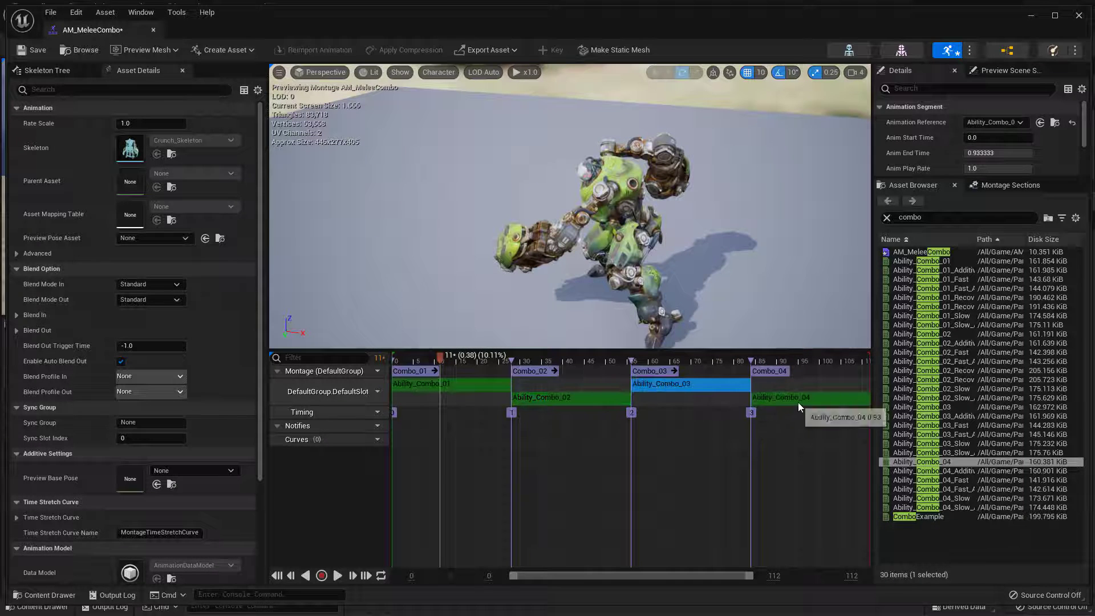
left_click(798, 401)
left_click(586, 490)
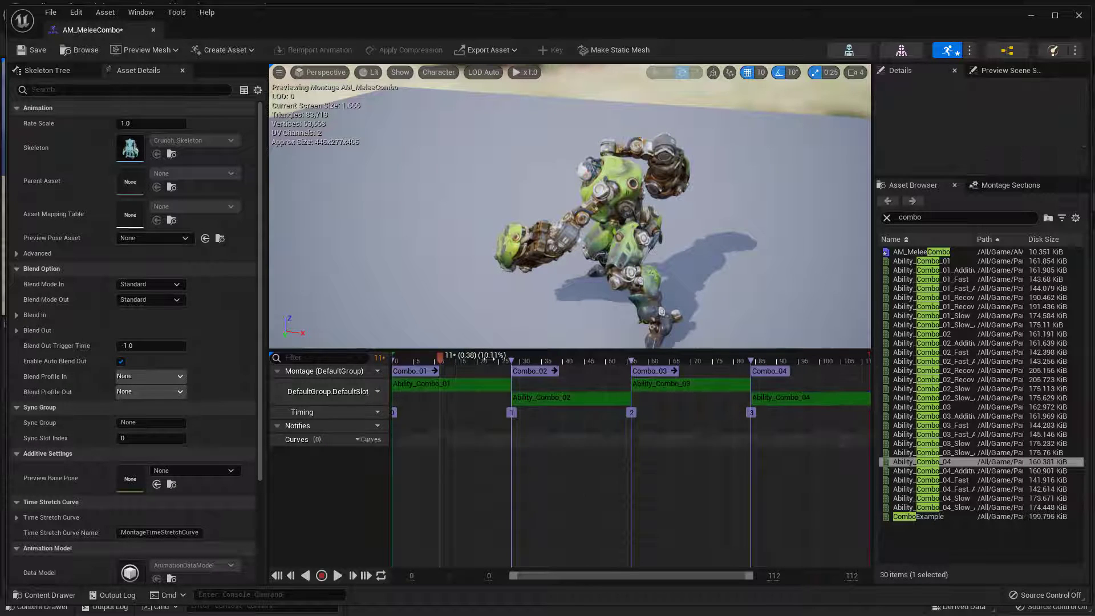
Play the montage from the start to check how the four combo sections run in sequence
left_click(470, 360)
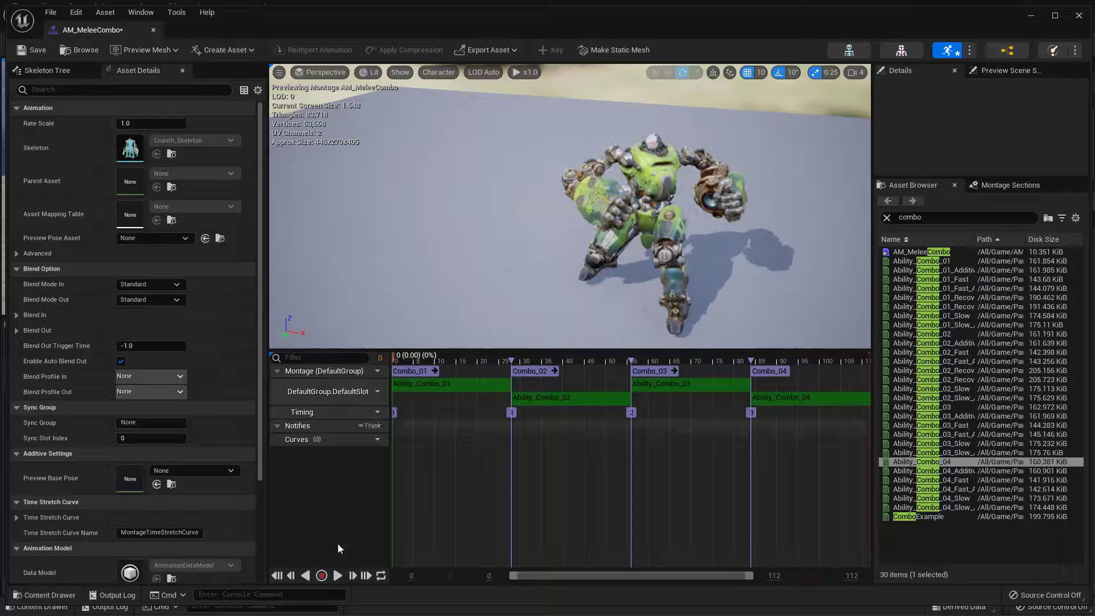
left_click(338, 575)
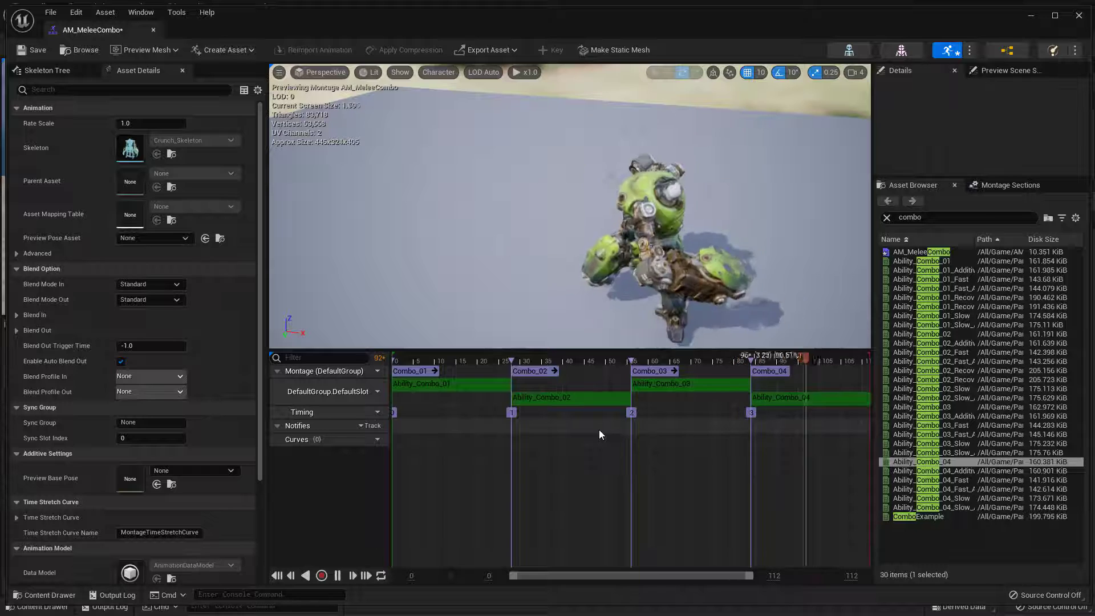
left_click(341, 576)
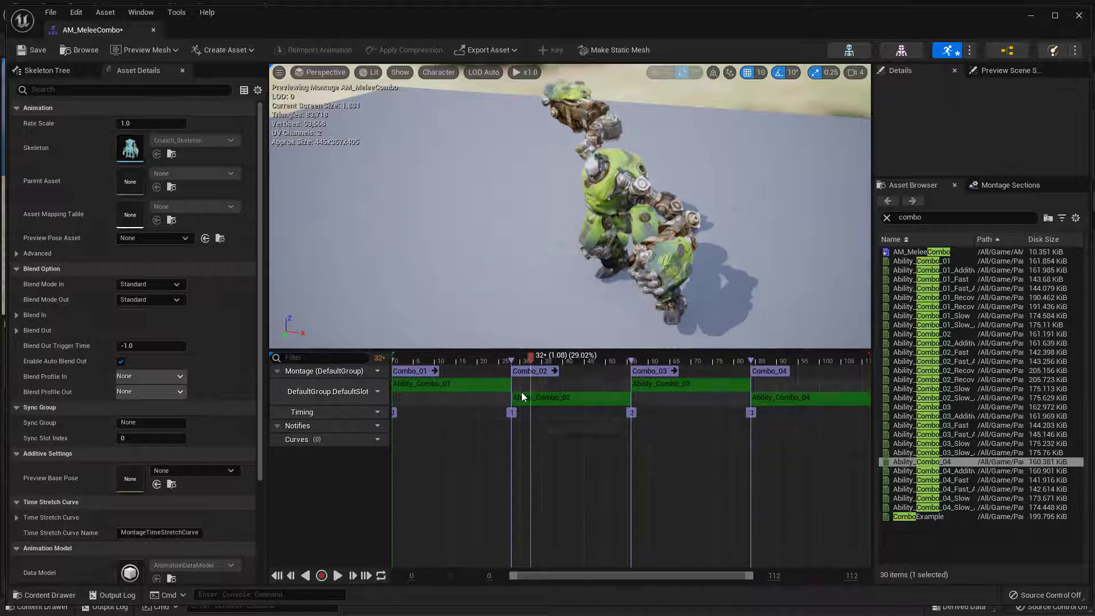
Clear all links between the montage sections so that Combo_01 to Combo_04 are independent
left_click(1009, 185)
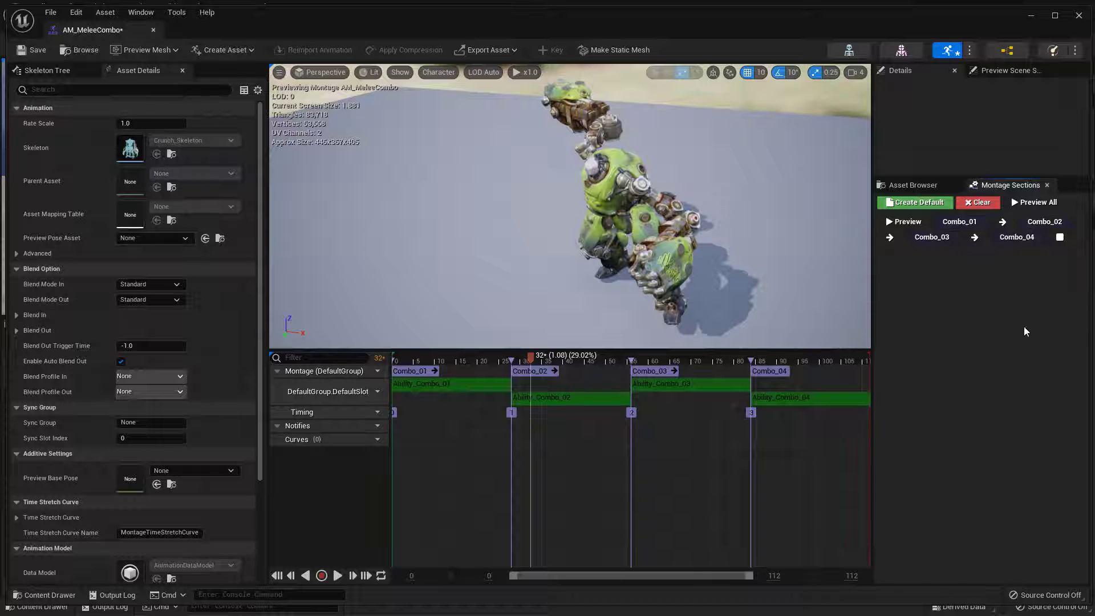
left_click(967, 204)
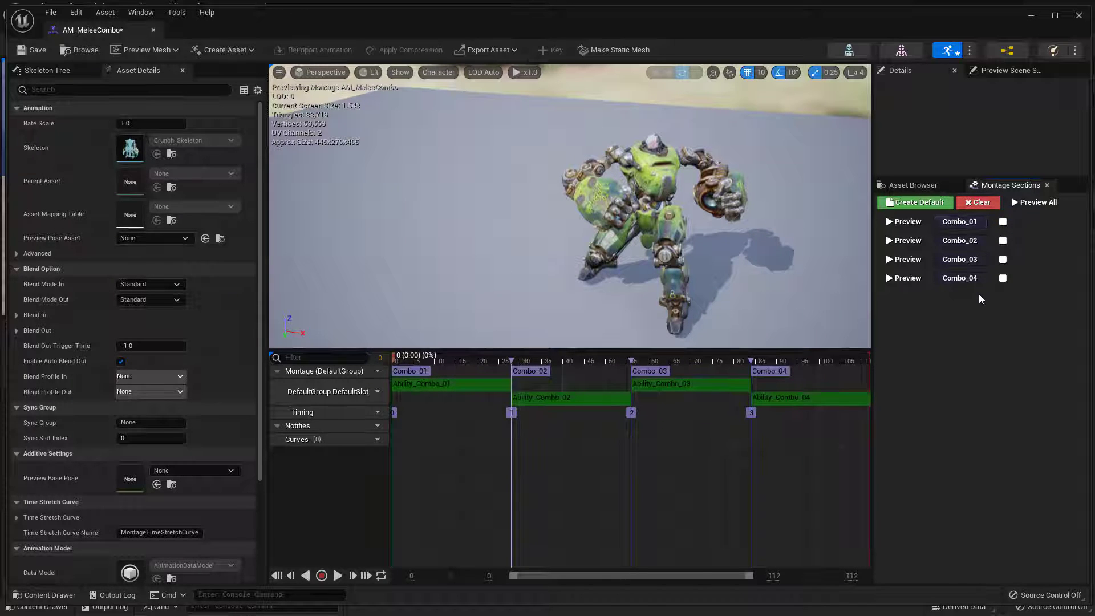
Play and scrub the montage from the Combo_01 and Combo_02 sections to check how the unlinked sections behave
left_click(337, 576)
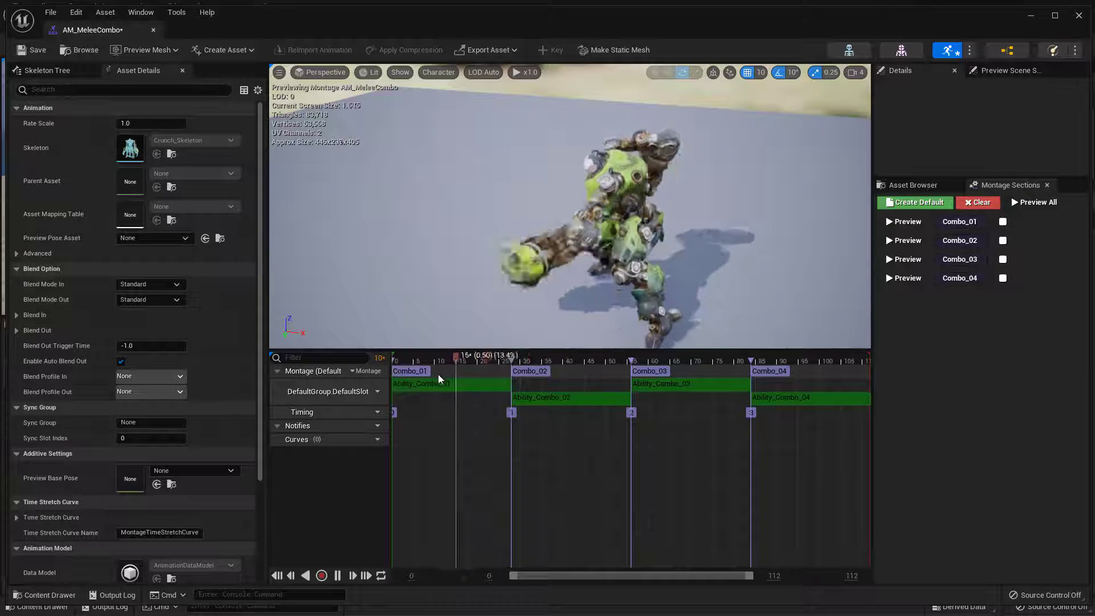
left_click(340, 576)
left_click_drag(474, 375, 546, 374)
left_click(337, 576)
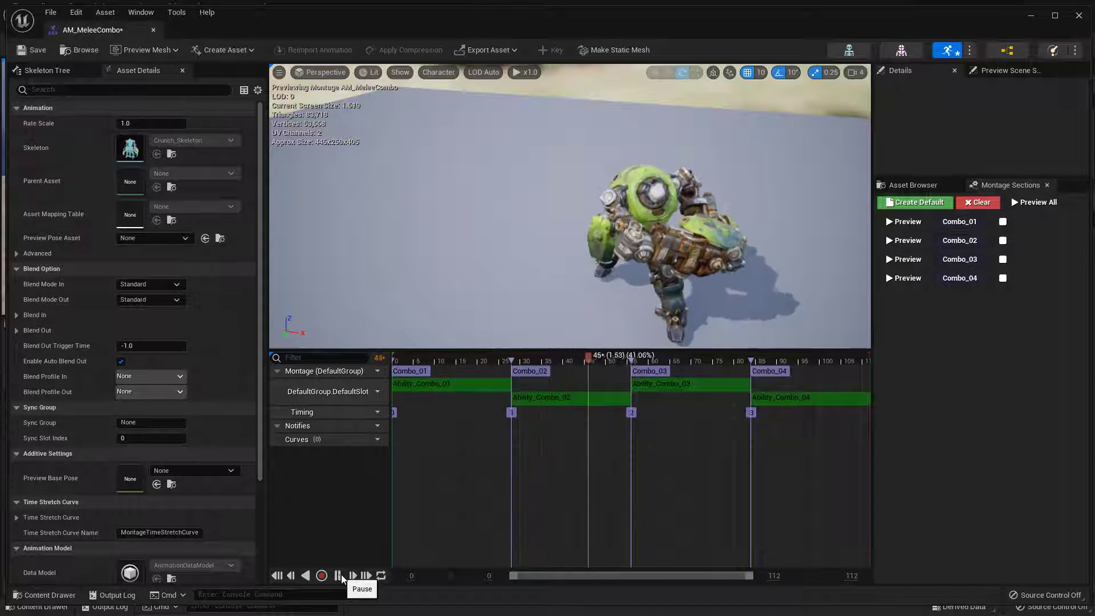
left_click(338, 576)
left_click_drag(581, 362, 353, 373)
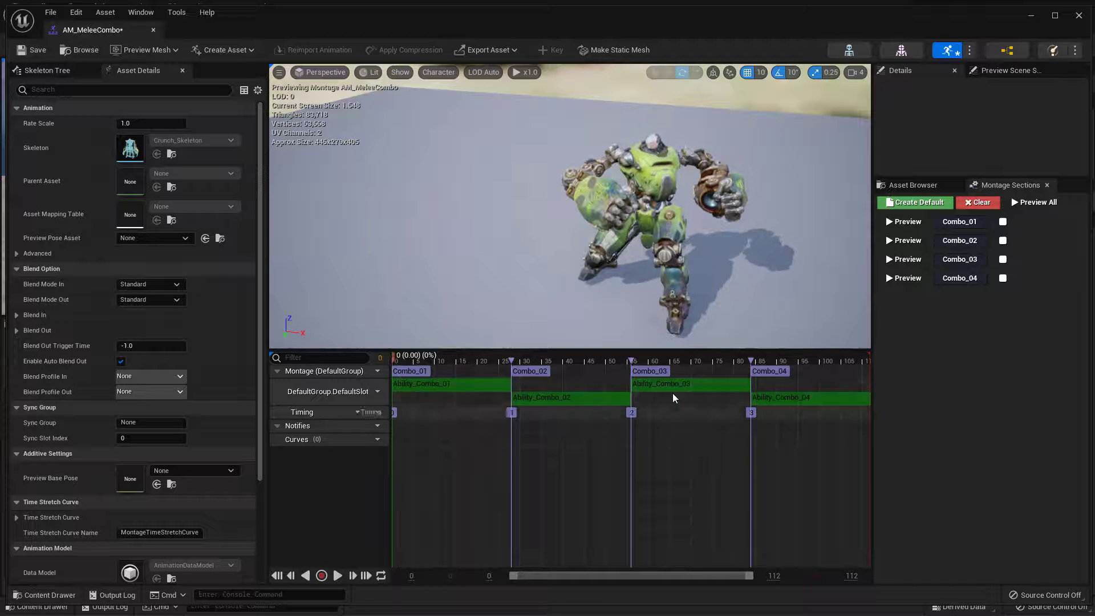
left_click(338, 576)
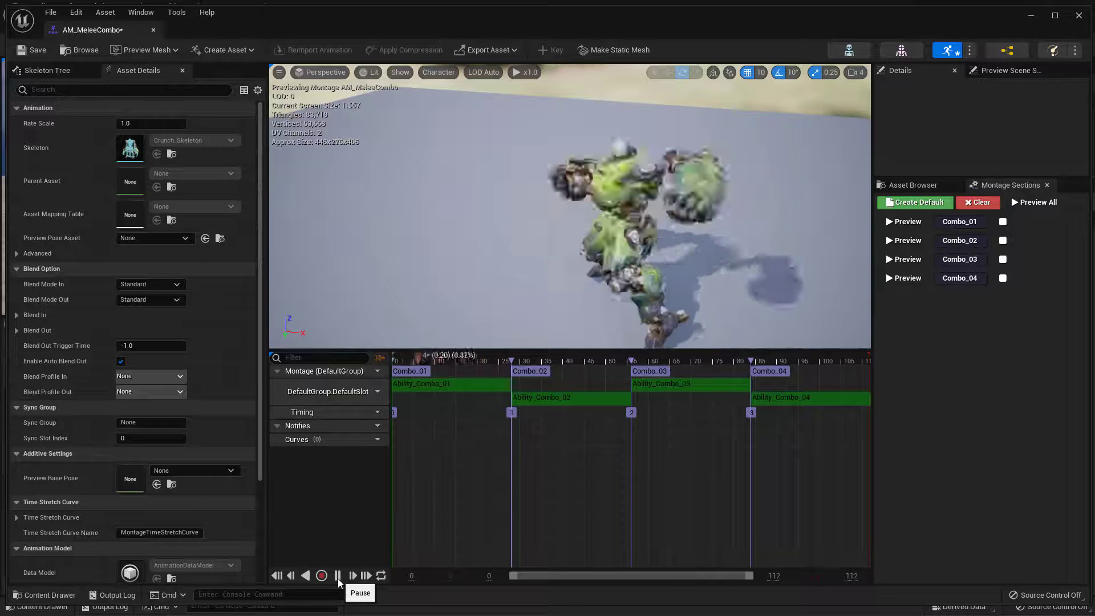
left_click(338, 576)
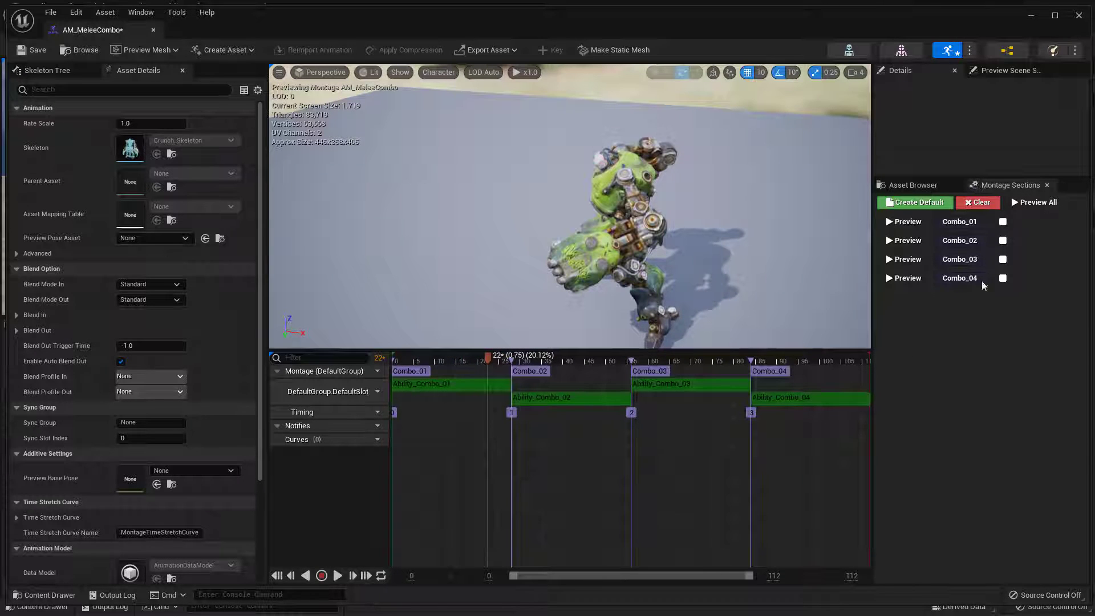
Set Combo_02 as the next section after Combo_01
left_click(1003, 221)
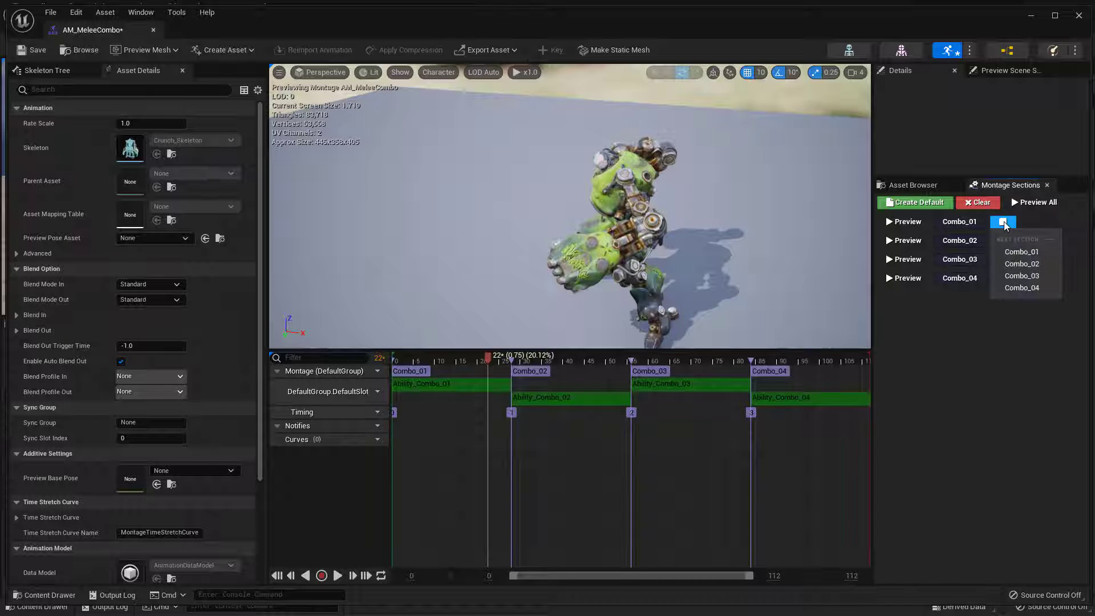
left_click(1003, 223)
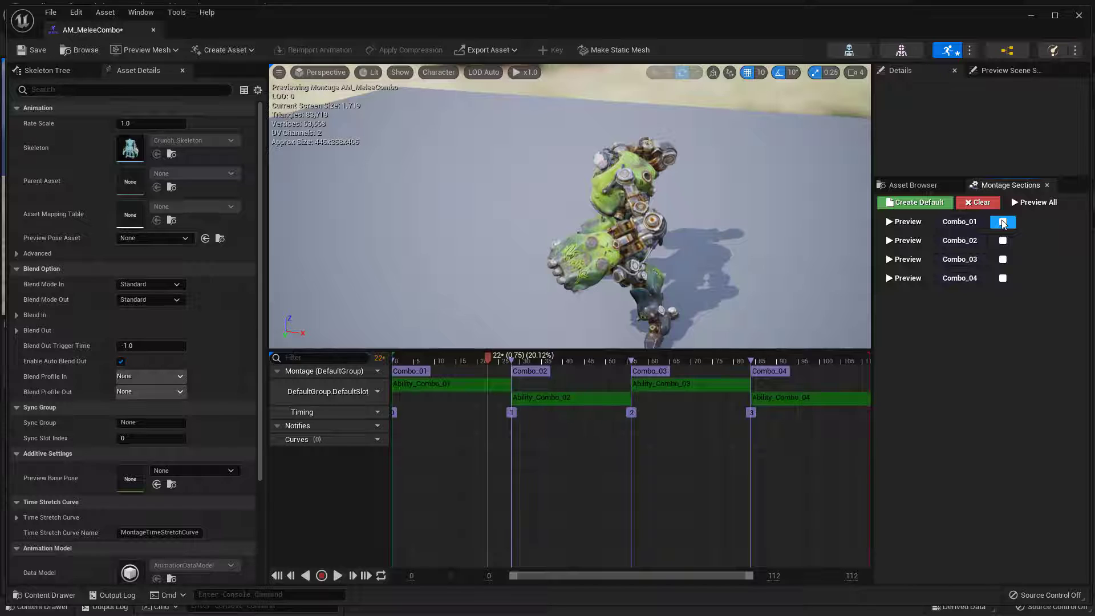
left_click(1003, 223)
left_click(1022, 264)
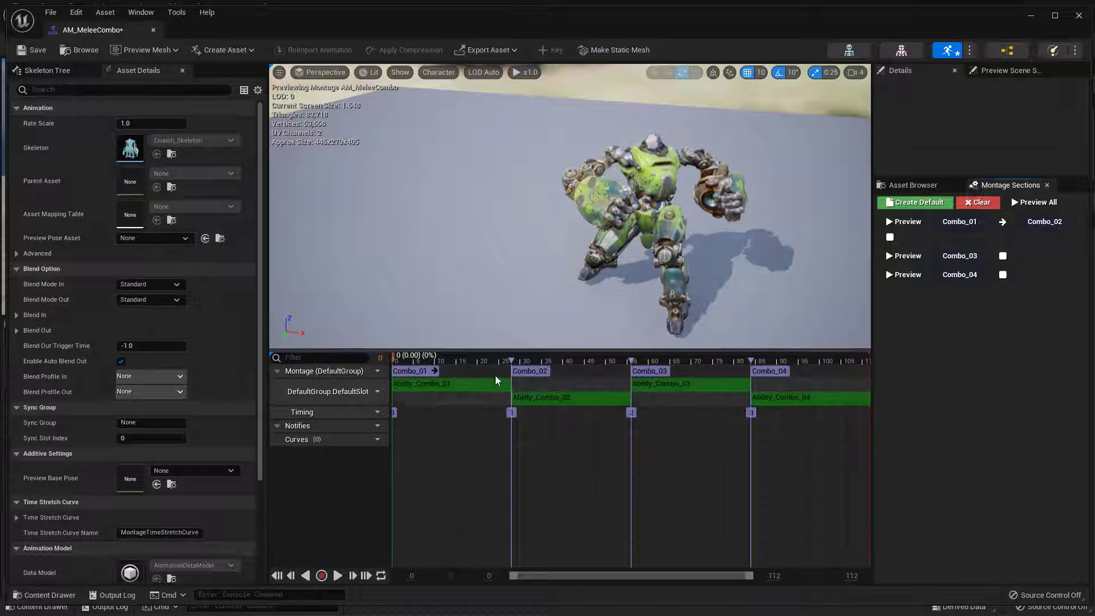
Preview the montage with Combo_01 linked to Combo_02, and clear the section links
left_click(338, 576)
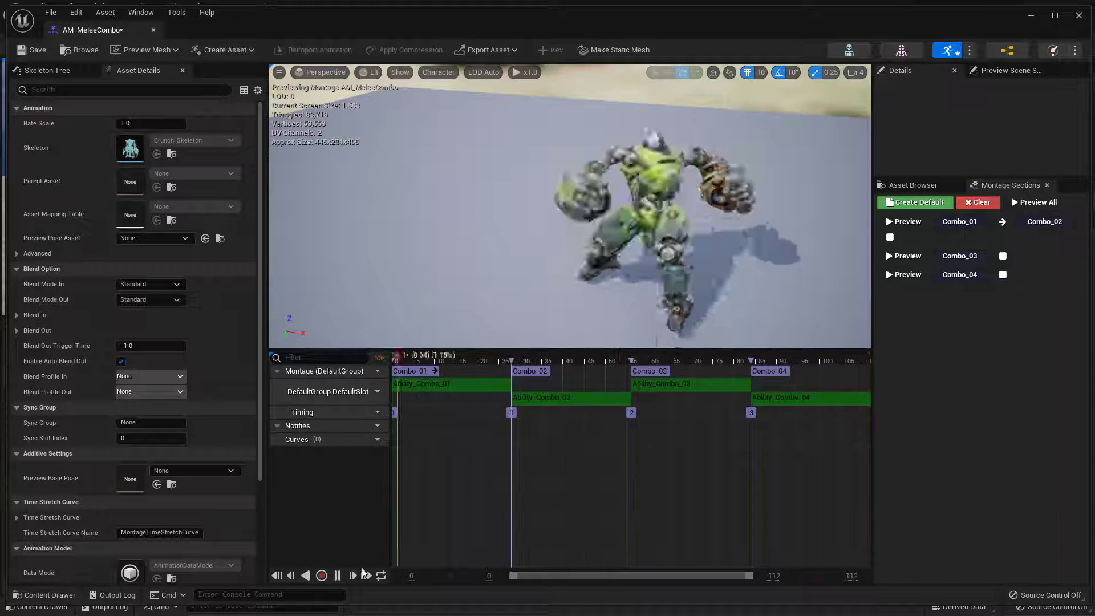
left_click(337, 575)
left_click(491, 357)
left_click_drag(488, 357, 450, 381)
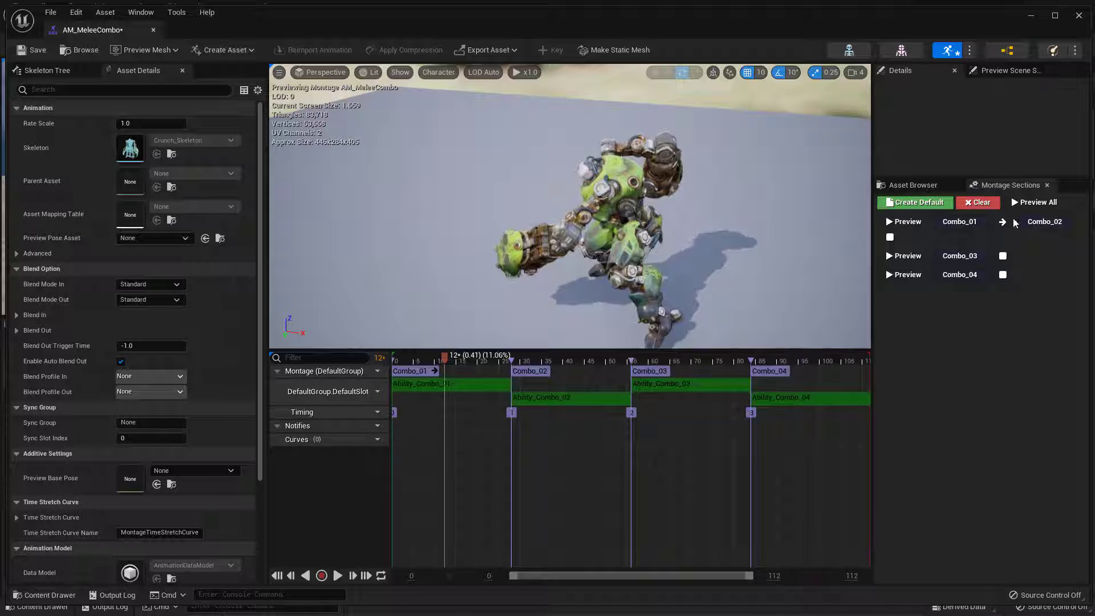
left_click(980, 204)
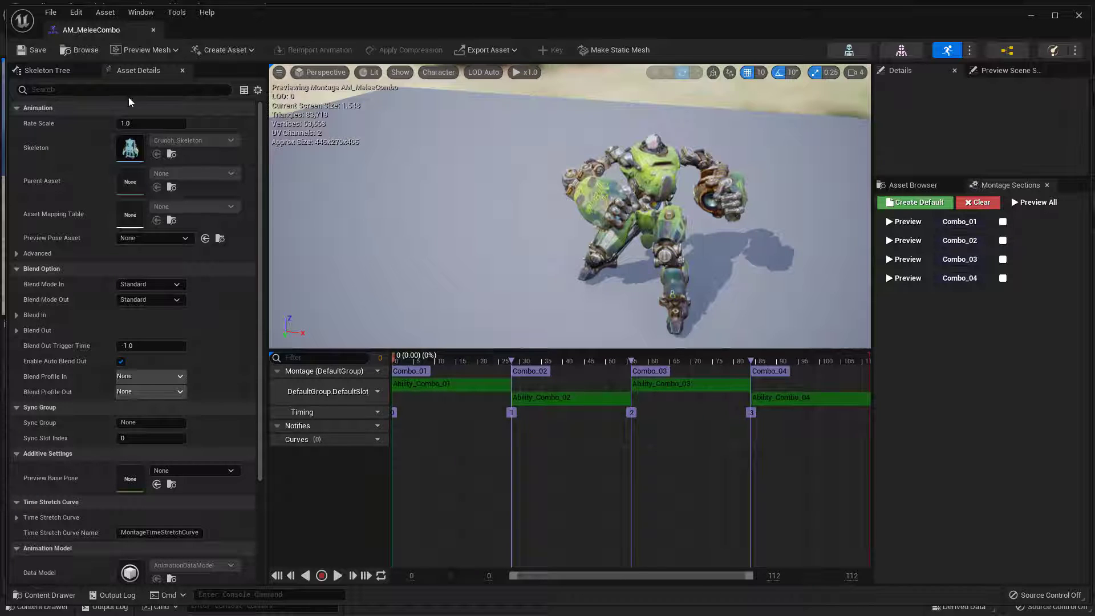
Return to the project's Content folder in the main editor window
left_click(1030, 16)
left_click(592, 460)
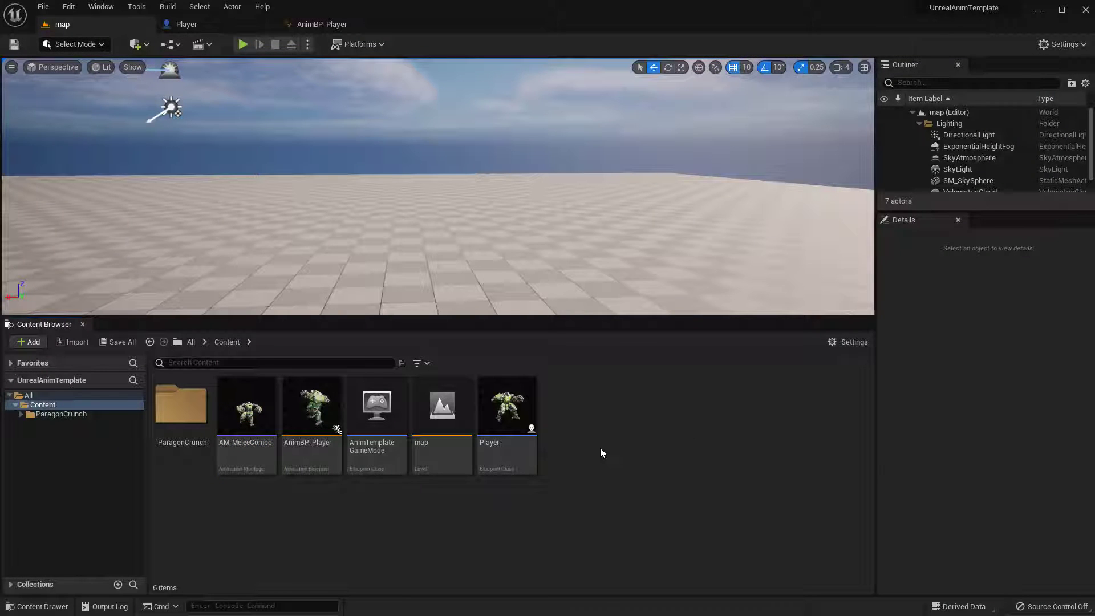
right_click(600, 447)
mouse_move(664, 248)
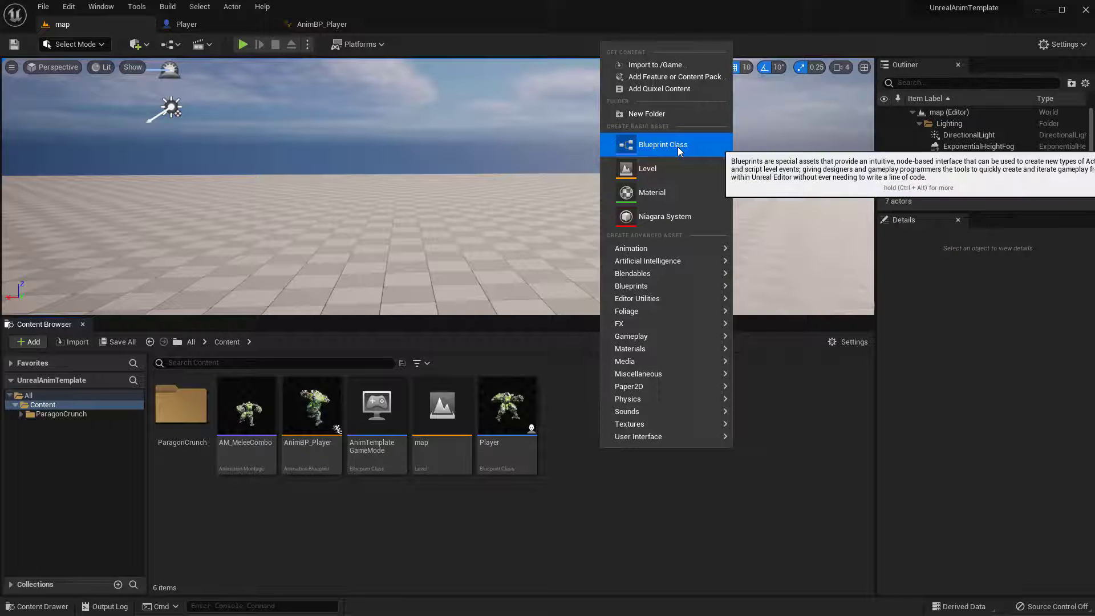
left_click(599, 517)
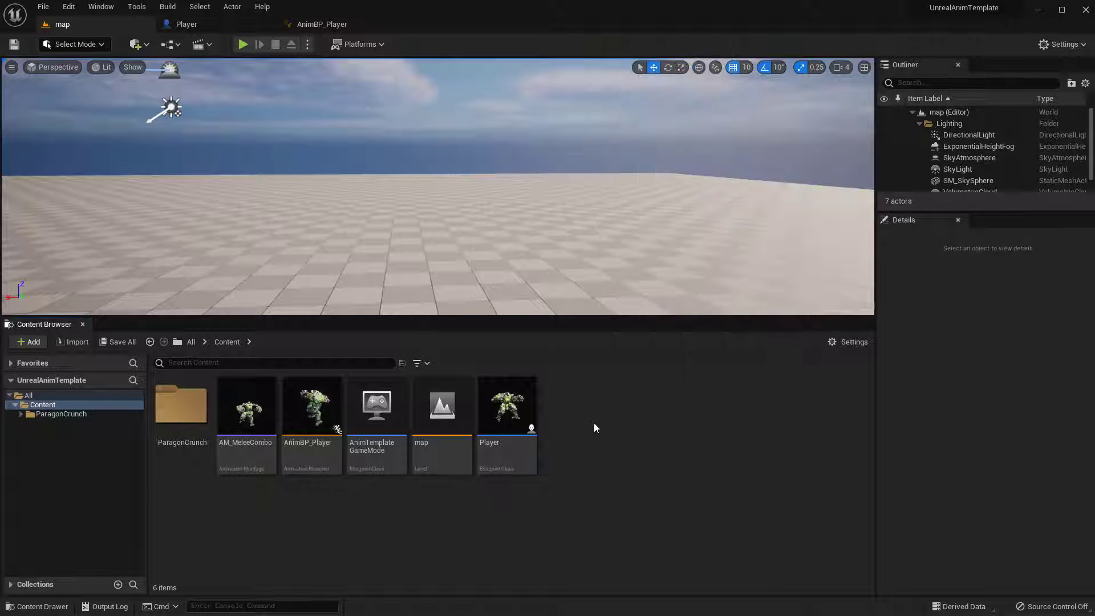
Create a Blueprint class in the Content folder with AnimNotifyState as its parent class
right_click(593, 422)
left_click(662, 115)
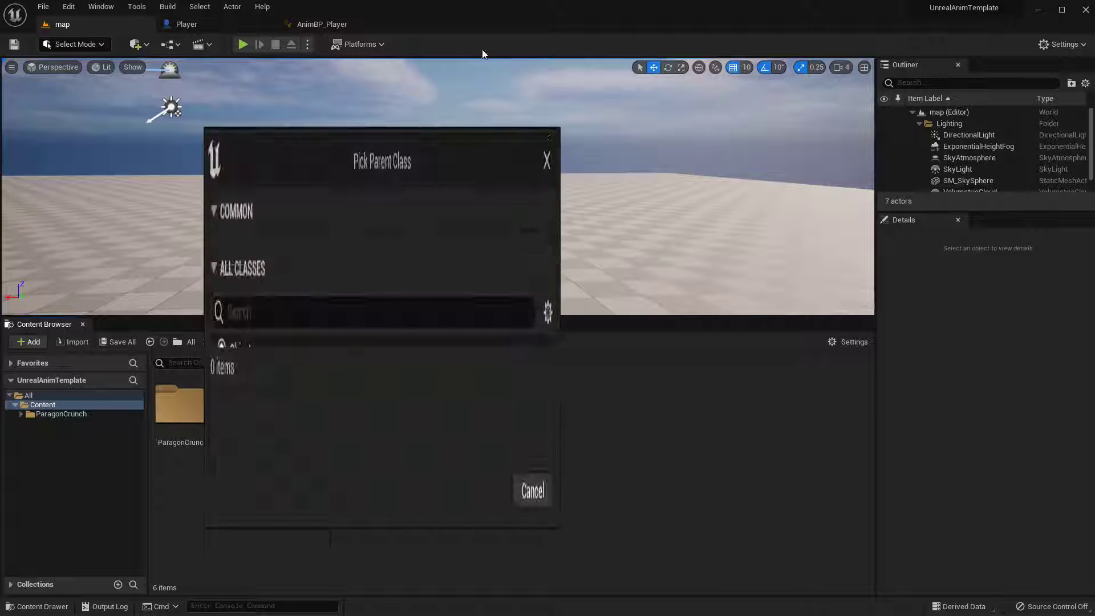
left_click_drag(415, 138, 697, 126)
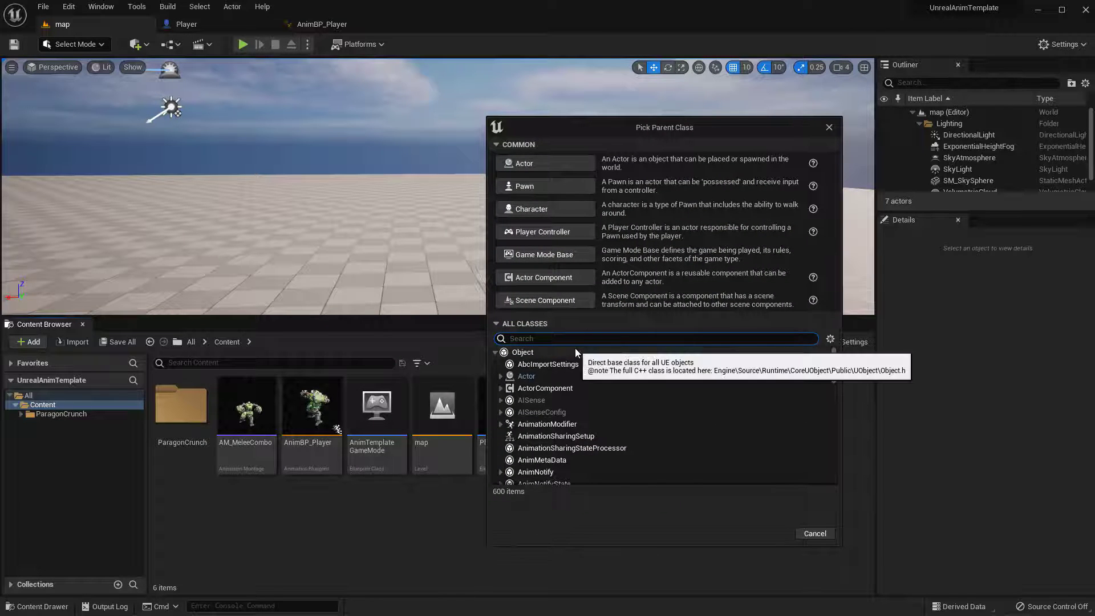
type("animM")
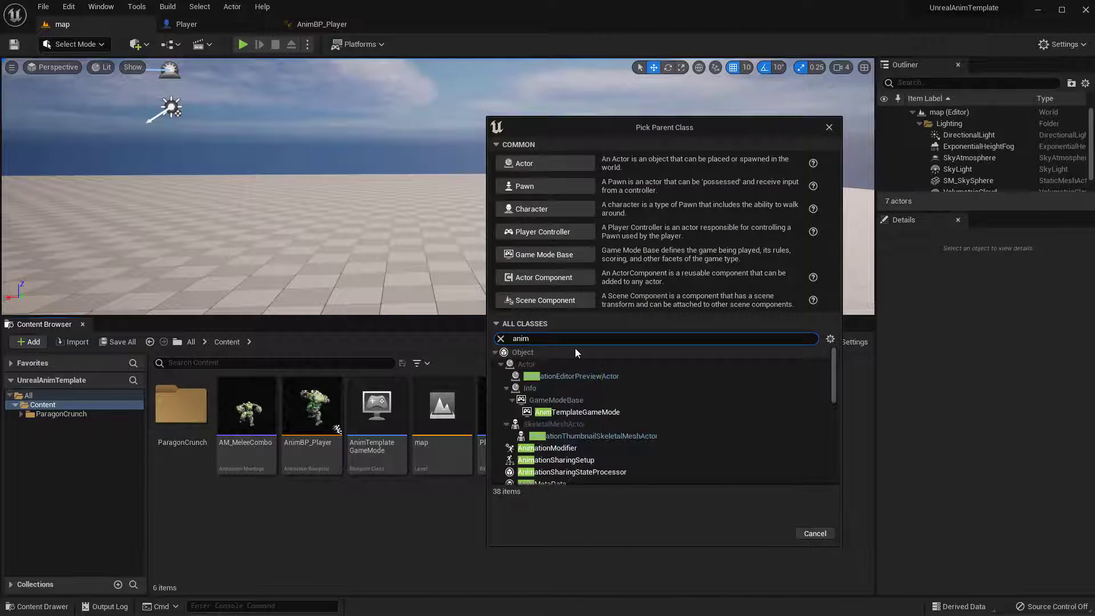
key("BackSpace")
type("nOT")
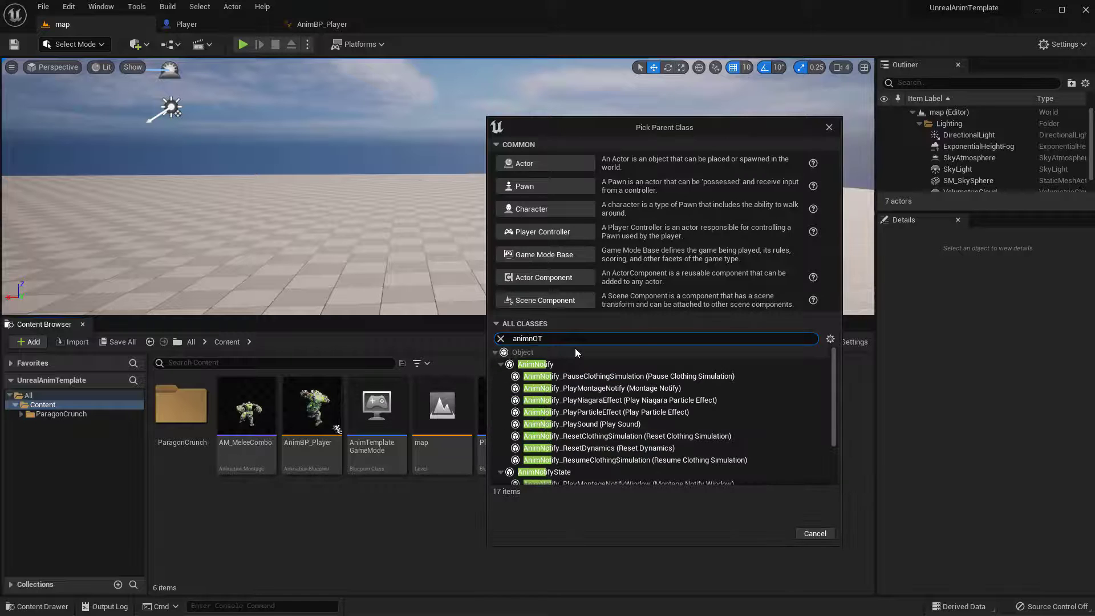
scroll(588, 456, "down", 1)
left_click(543, 454)
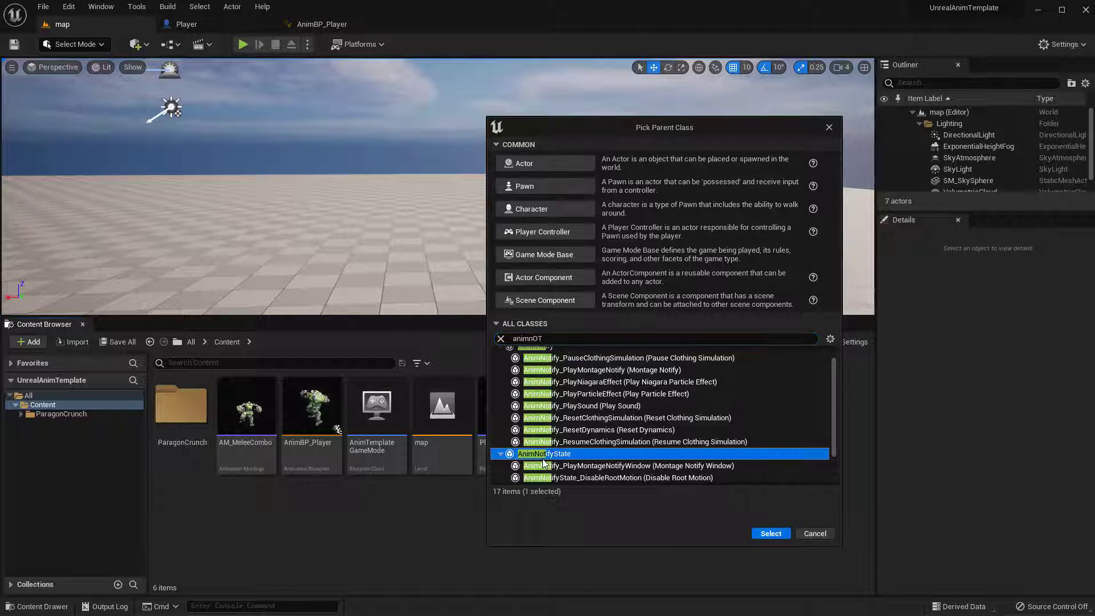
left_click(771, 533)
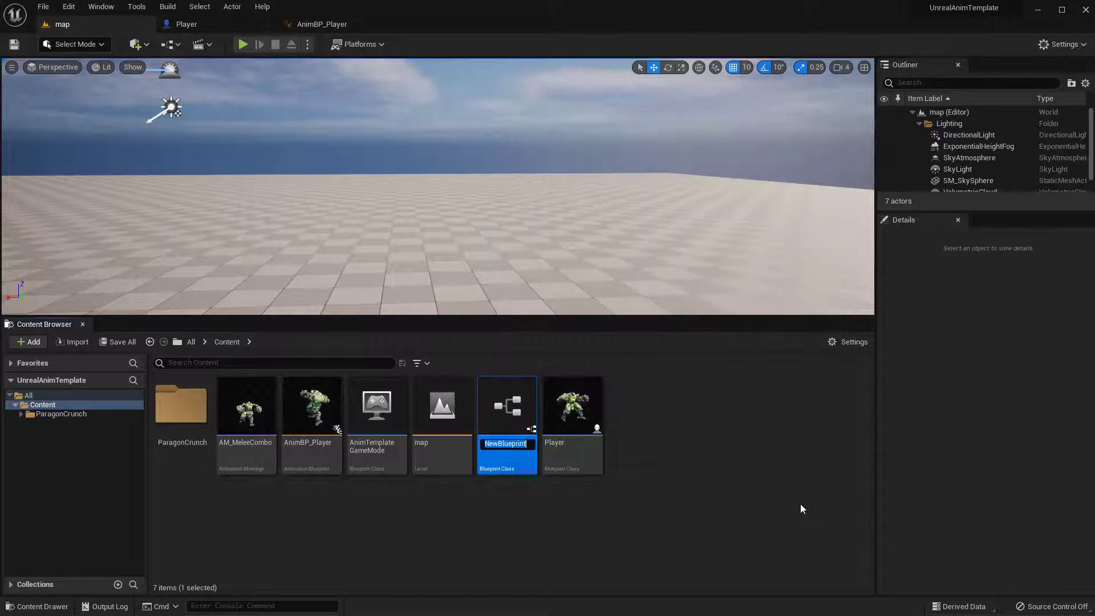
Name the new Blueprint class ANS_Combo
type("ans")
key("Return")
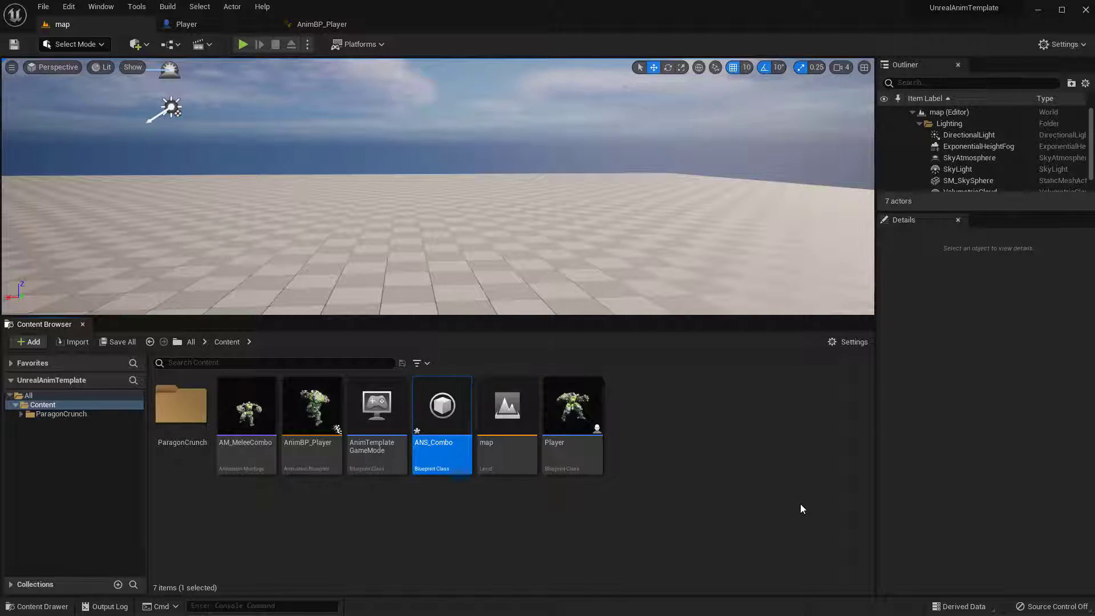
left_click(557, 541)
Override the Received Notify Begin and Received Notify End functions in ANS_Combo, and compile and save the blueprint
double_click(442, 422)
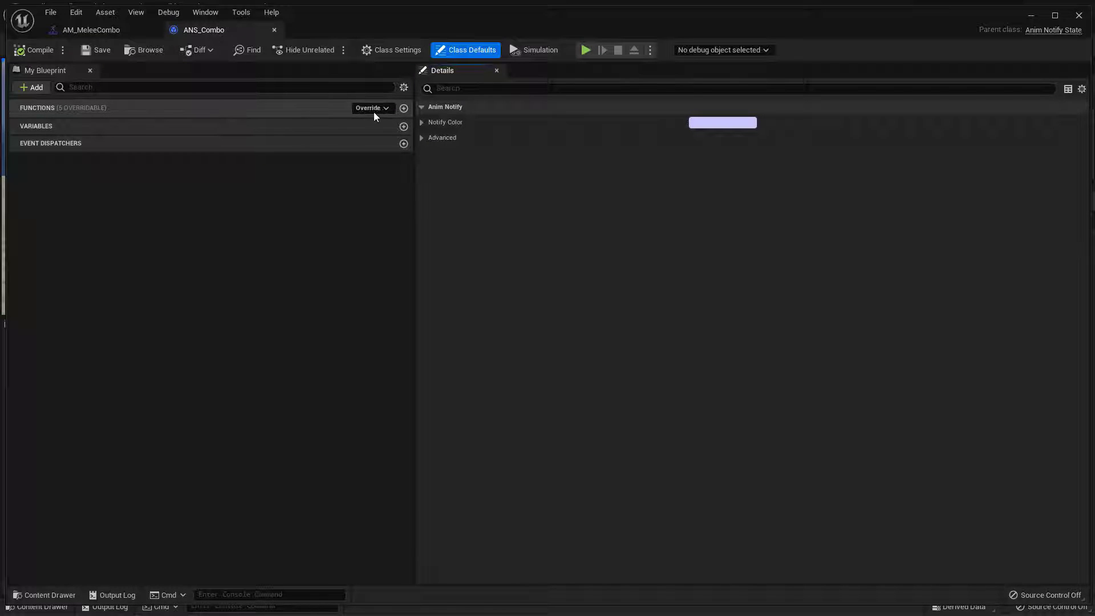
left_click(384, 108)
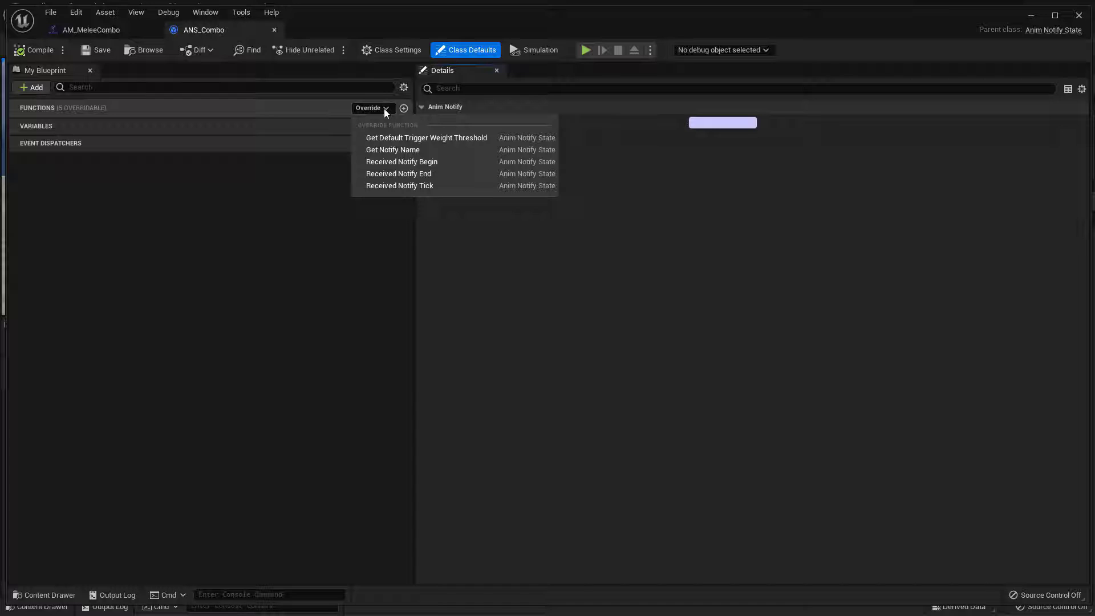
left_click(407, 163)
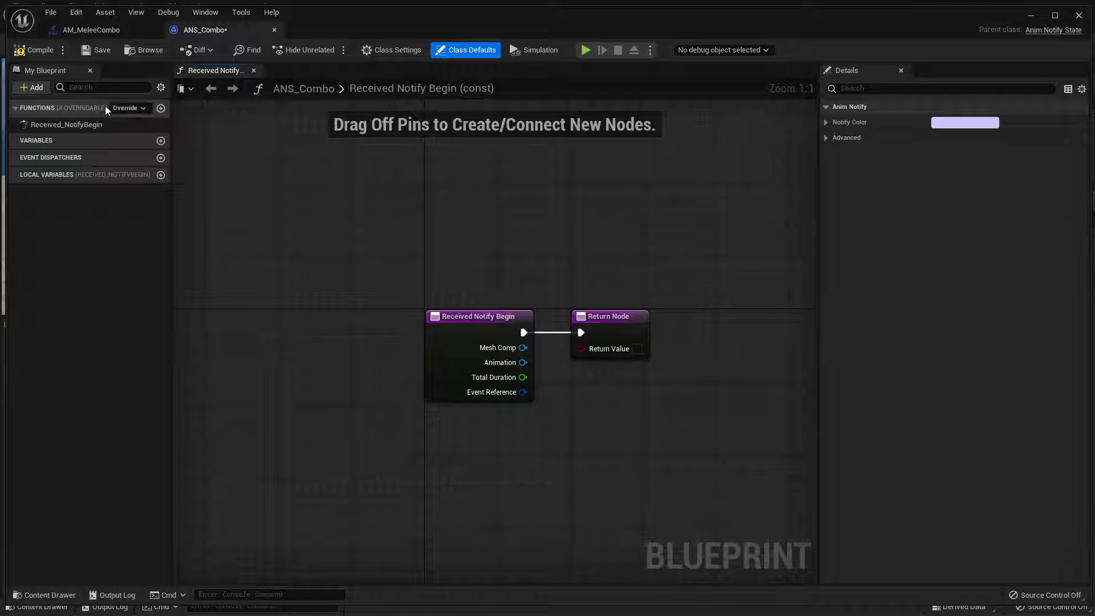
left_click(145, 109)
left_click(163, 166)
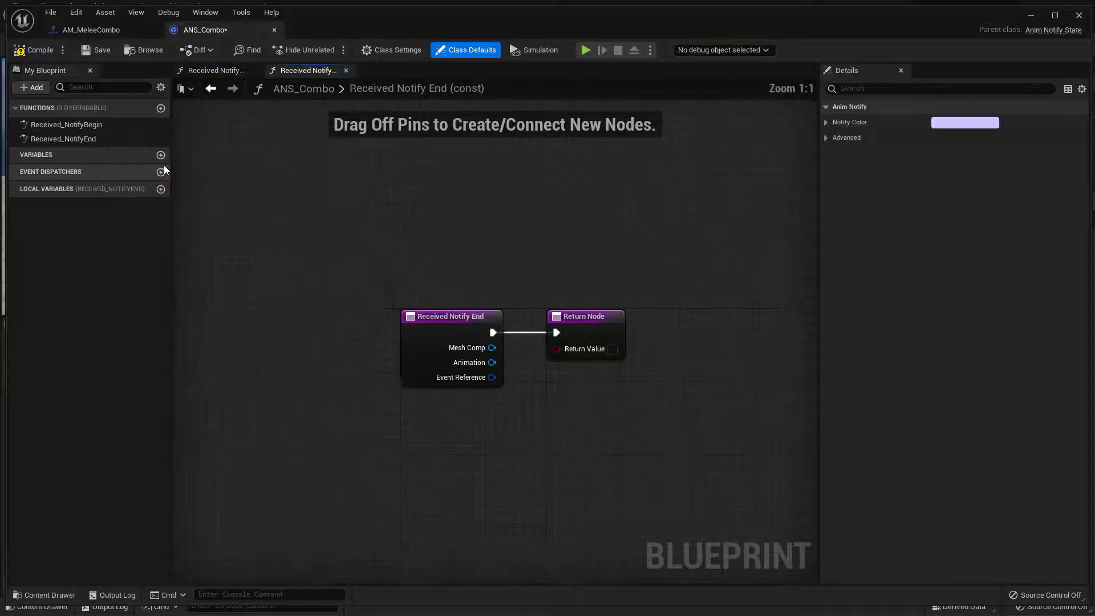
left_click(19, 52)
left_click(113, 52)
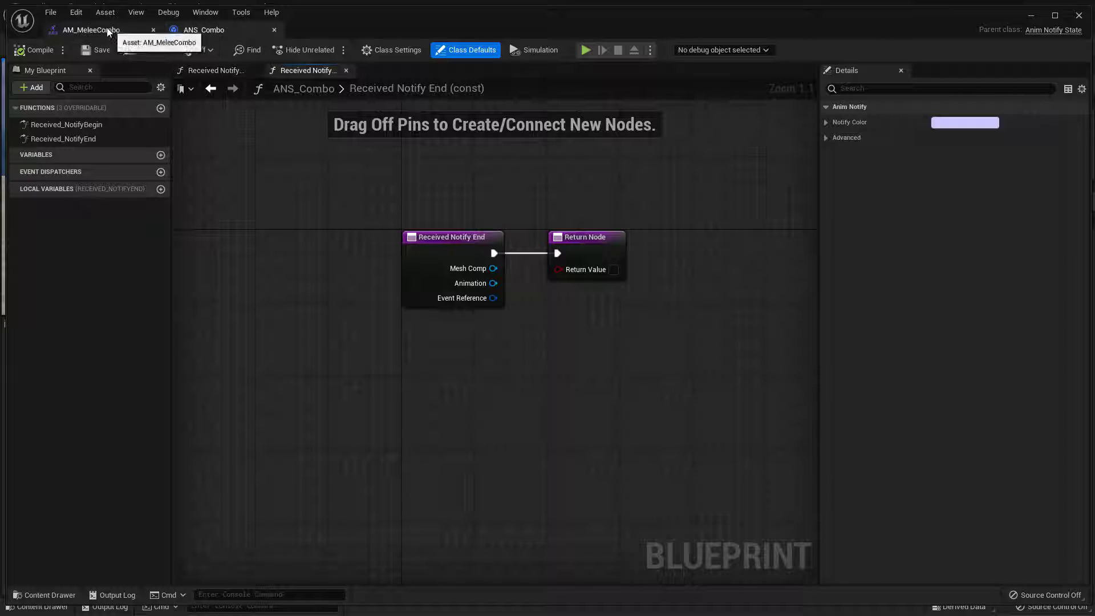
Add a notify track in the AM_MeleeCombo montage and remove the surplus track 2
left_click(68, 32)
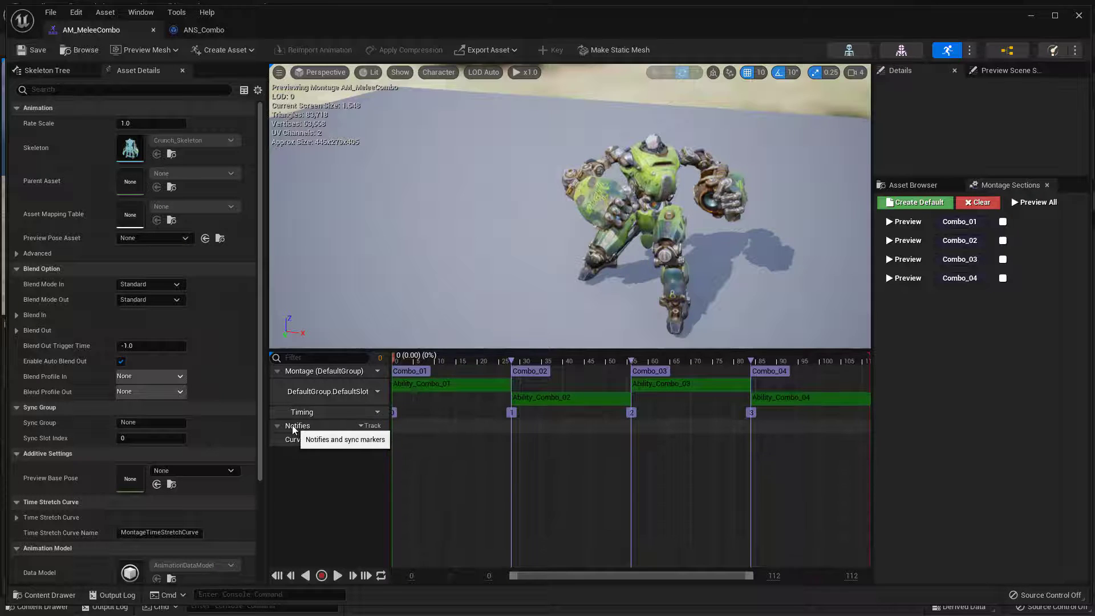
left_click(369, 426)
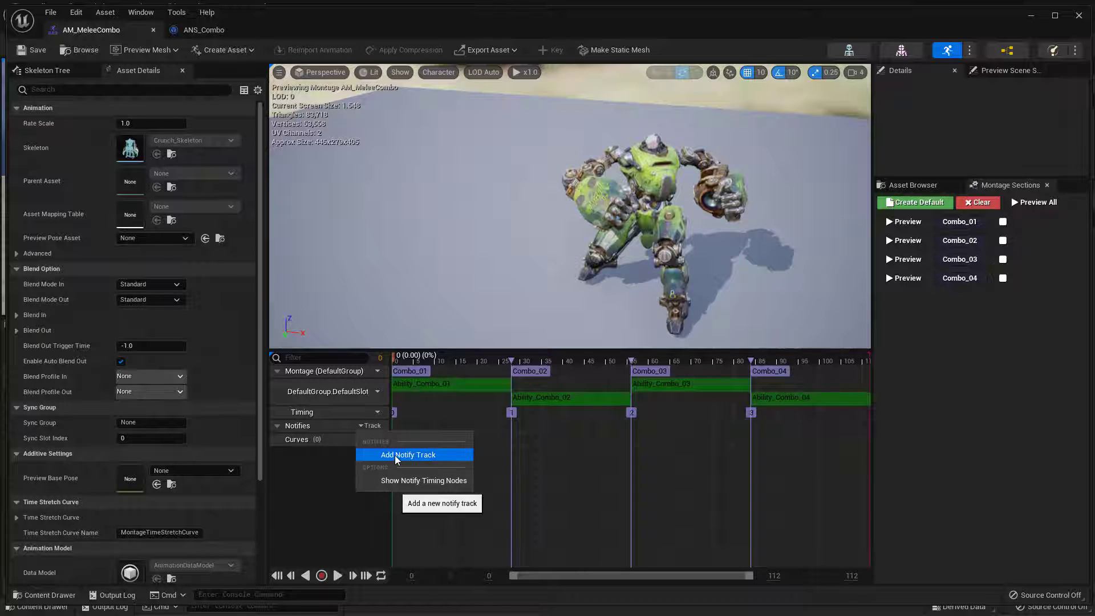
left_click(395, 455)
left_click(313, 453)
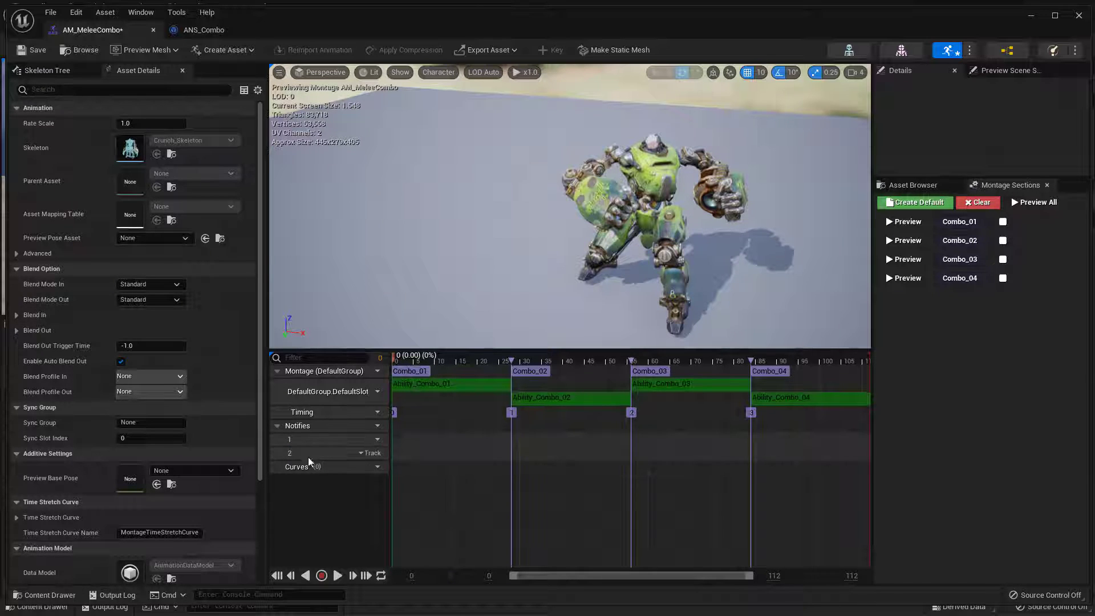
left_click(372, 454)
left_click(391, 495)
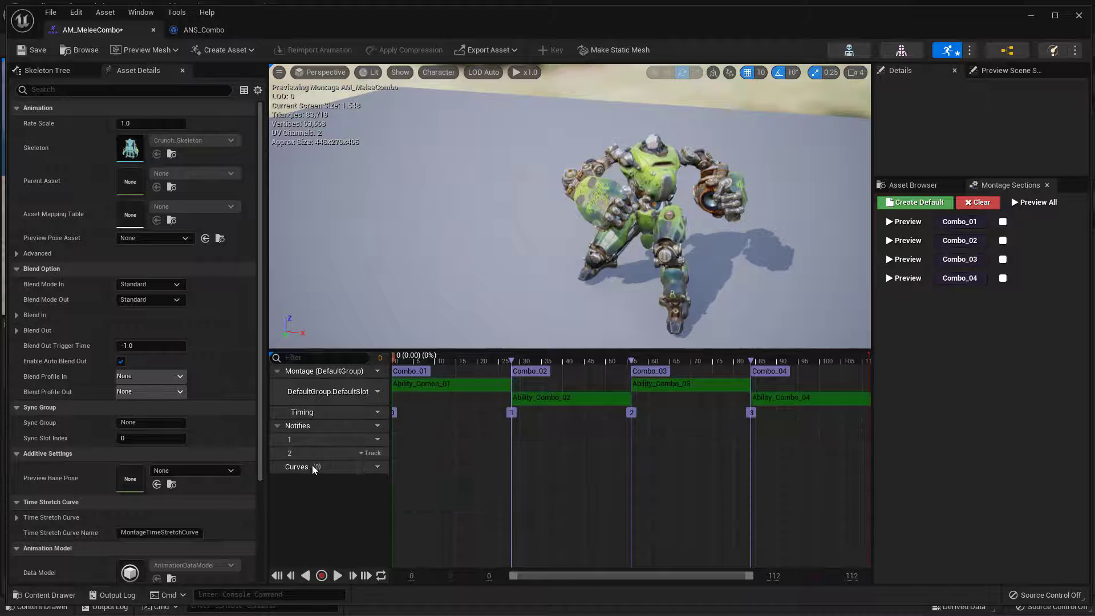
Rename the remaining notify track to Combo
double_click(290, 439)
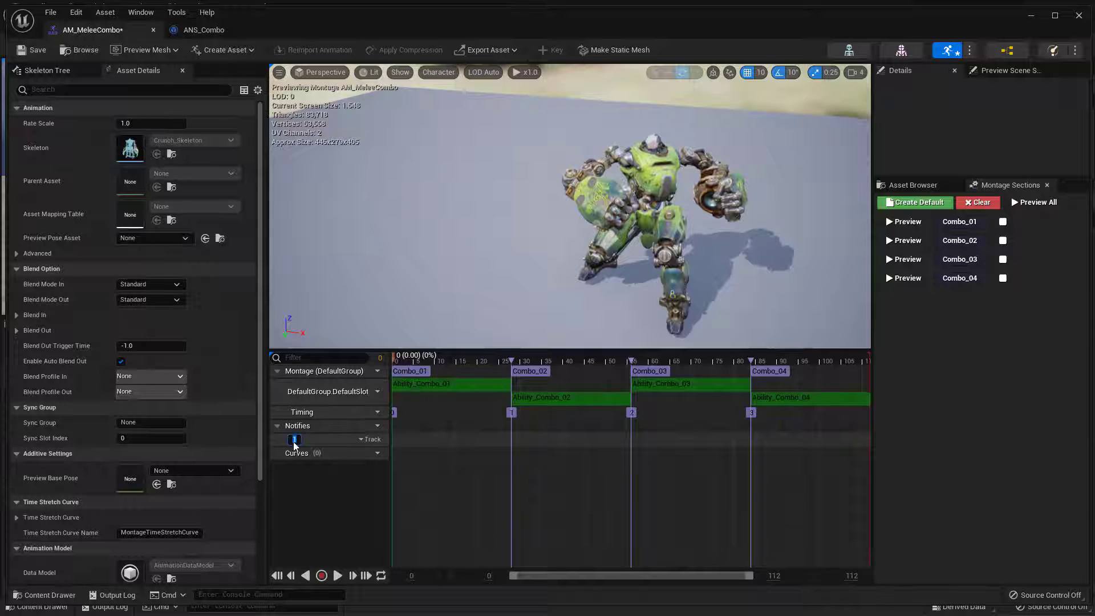
type("Combo")
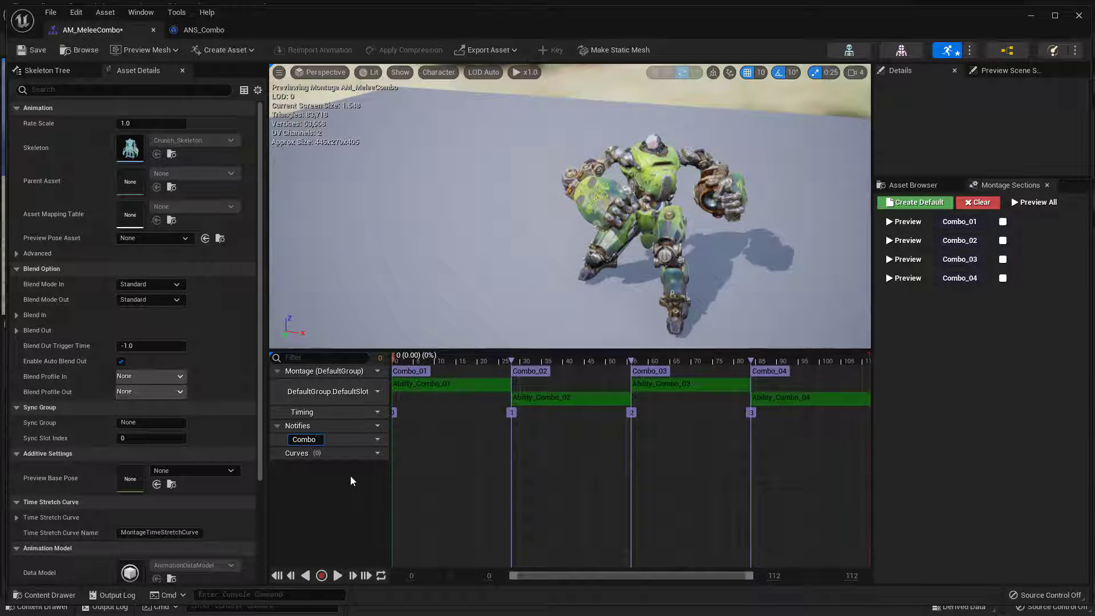
key("Return")
Add an ANS_Combo notify state on the Combo track near frame 14 of Combo_01 and stretch its end to about frame 24
right_click(450, 439)
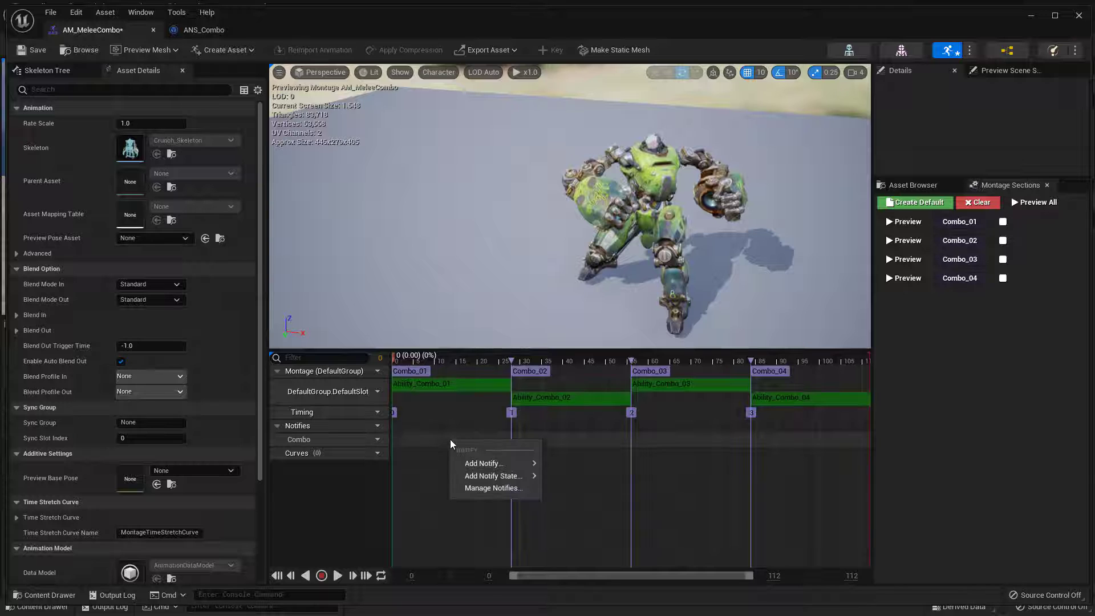
mouse_move(490, 464)
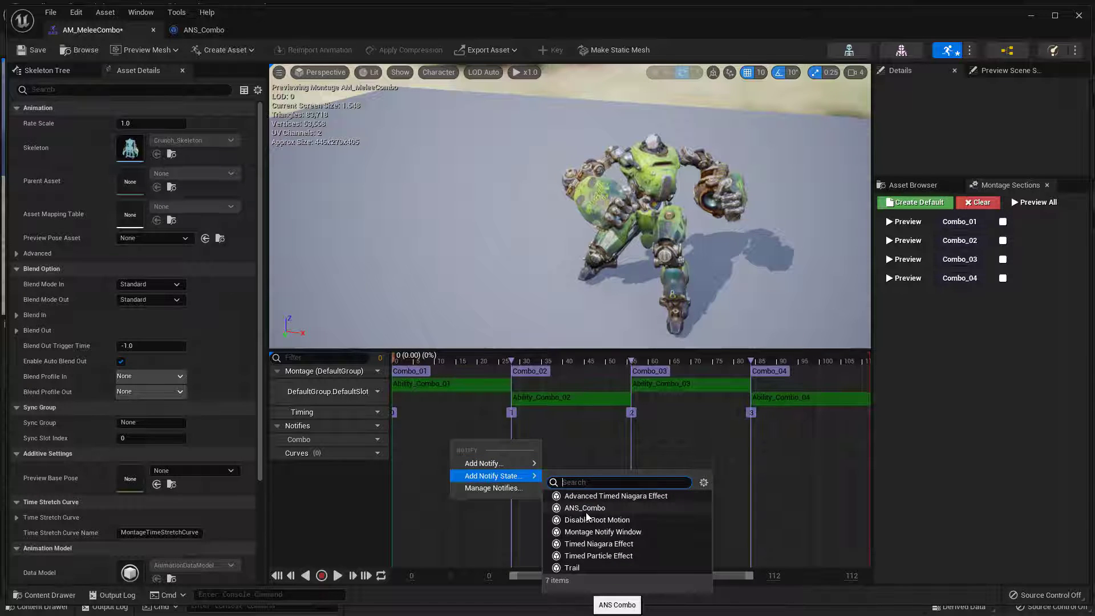
left_click(585, 509)
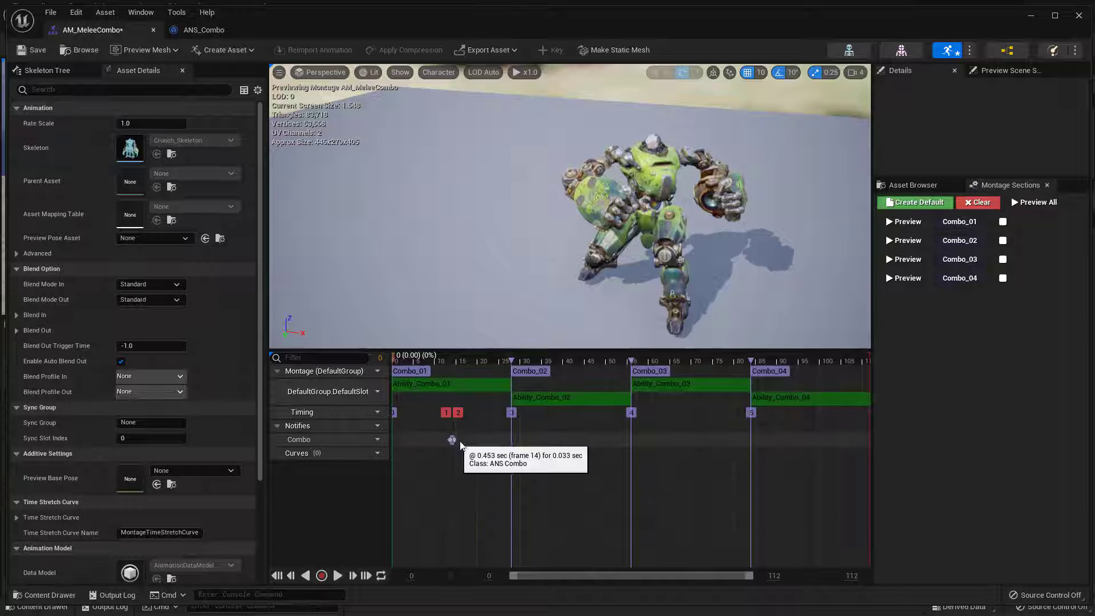
left_click_drag(455, 440, 490, 442)
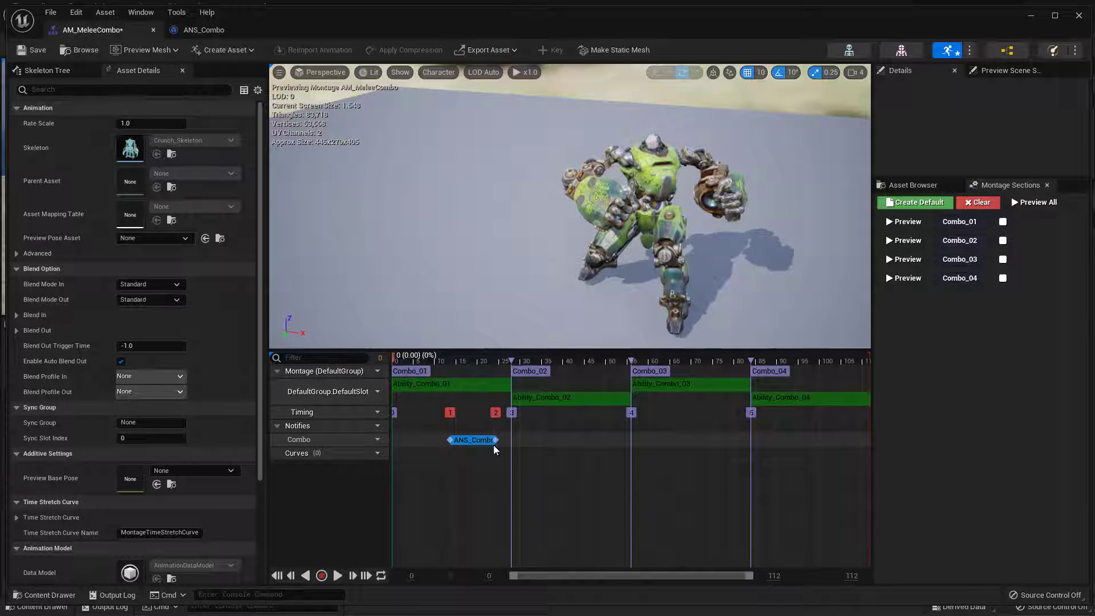
left_click(494, 446)
left_click_drag(471, 443, 470, 450)
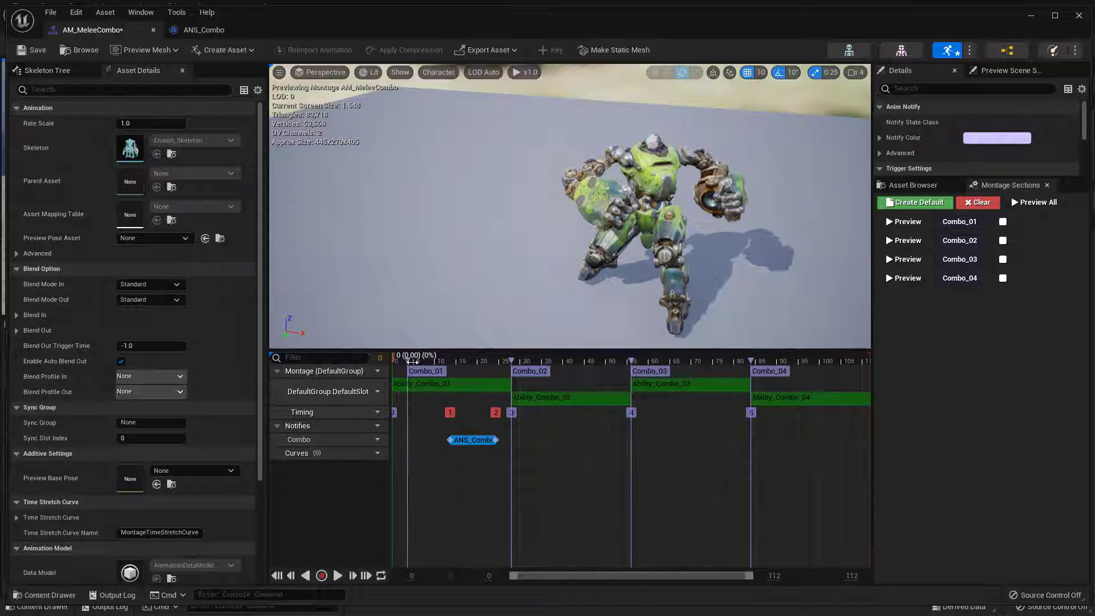
Scrub the montage preview to the start of the ANS_Combo notify, and space out the two nodes in ANS_Combo's Received Notify Begin function
key("space")
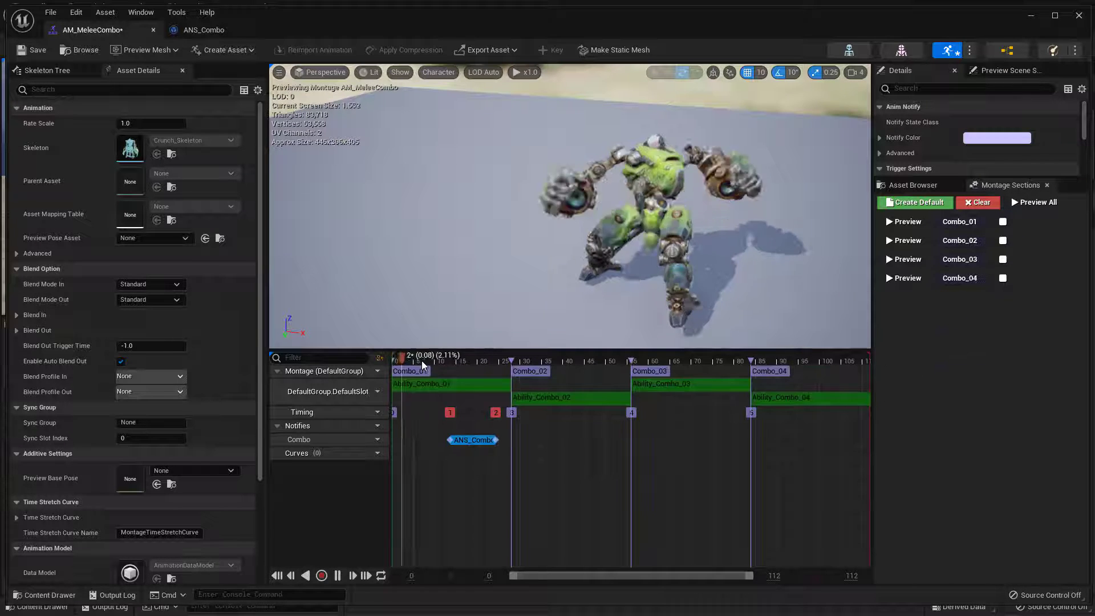
left_click_drag(422, 360, 452, 412)
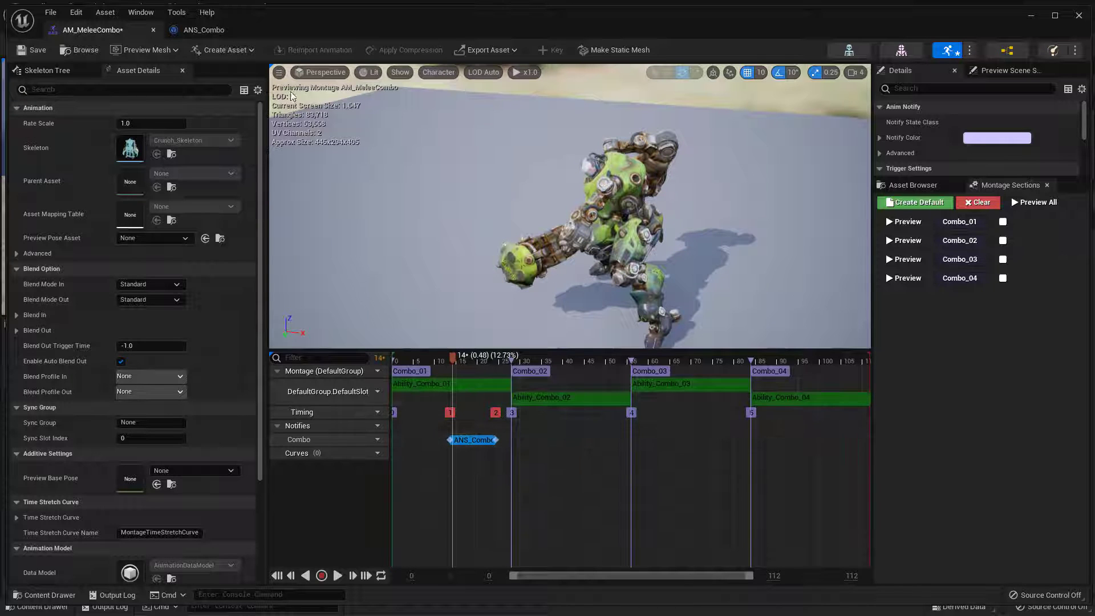
left_click(221, 32)
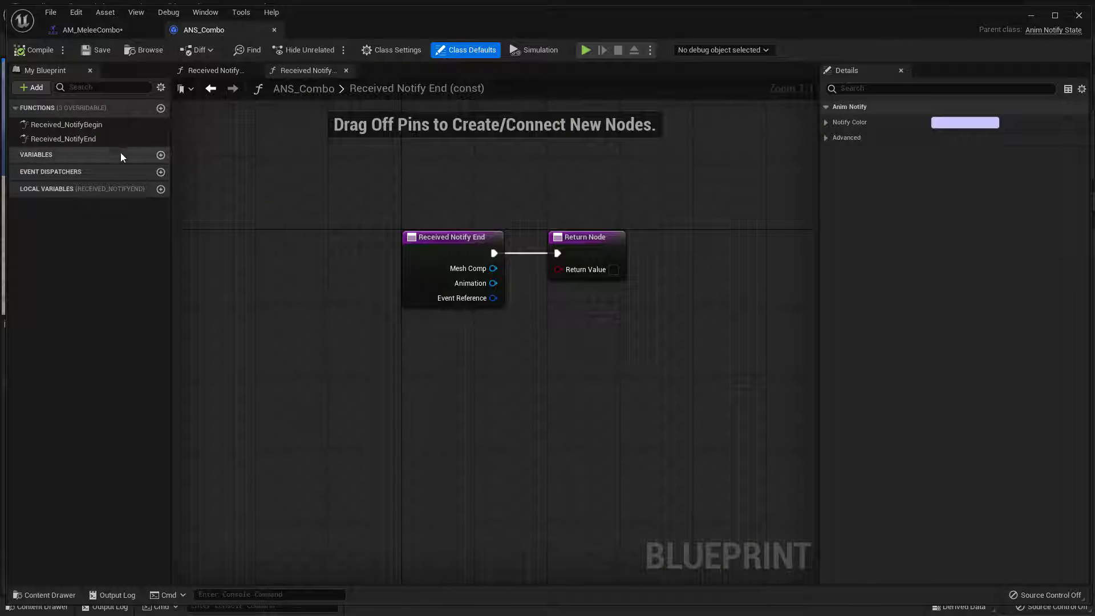
double_click(93, 125)
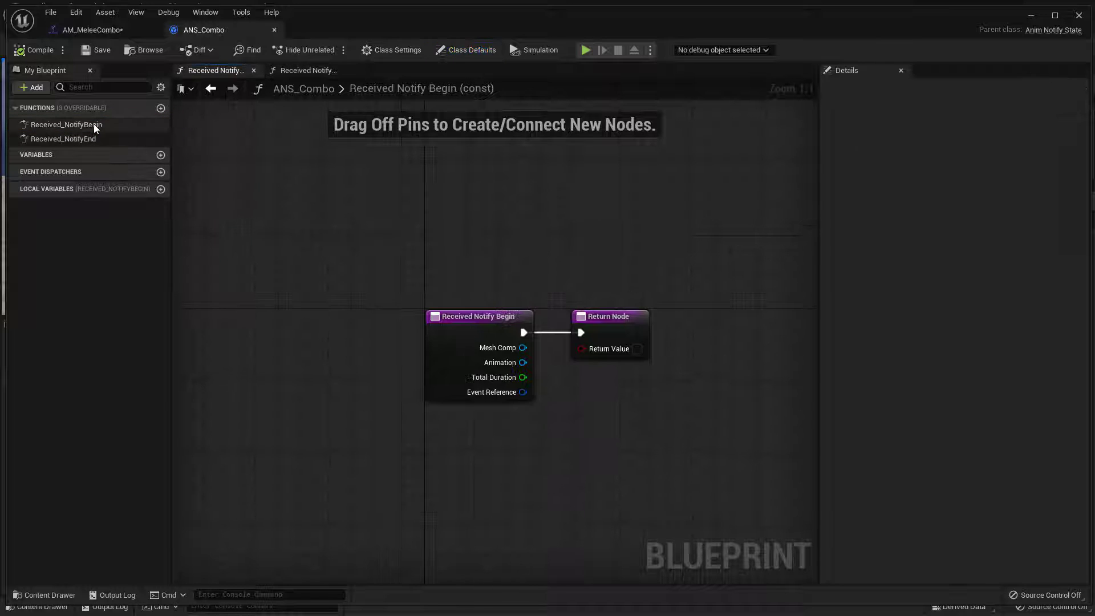
left_click_drag(424, 337, 342, 343)
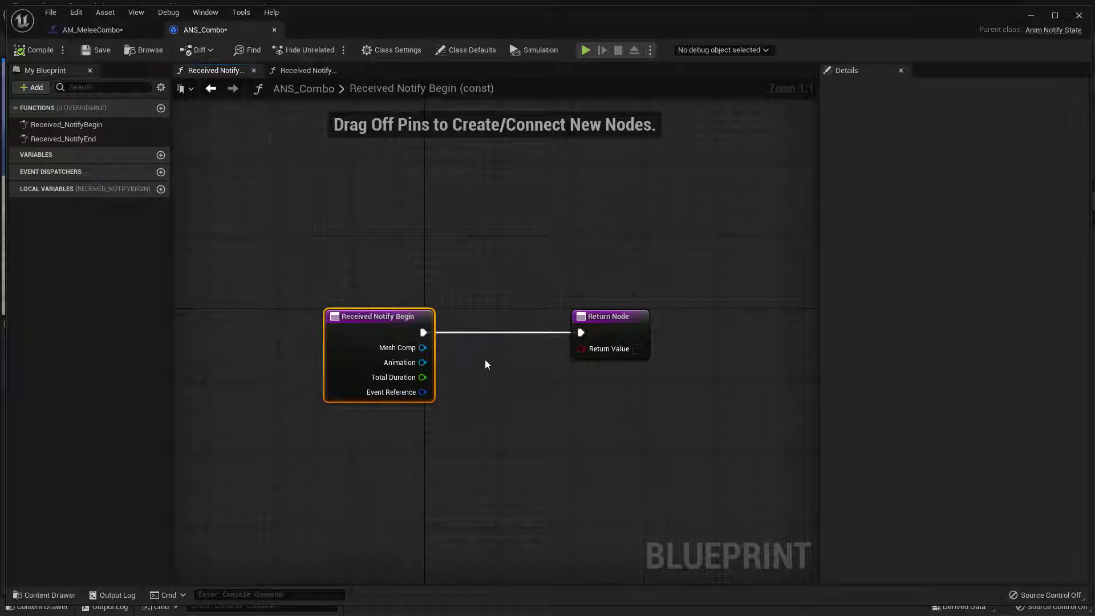
Scrub the montage preview to the end of the ANS_Combo notify, and space out the nodes in ANS_Combo's Received Notify End function
left_click(117, 34)
left_click_drag(451, 358, 497, 361)
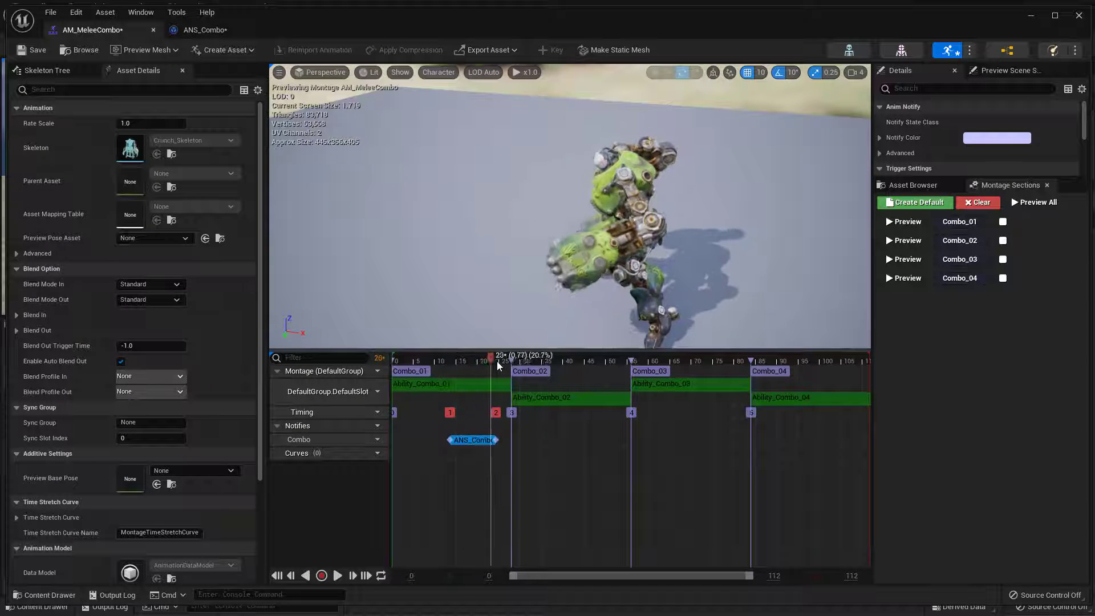
left_click(228, 29)
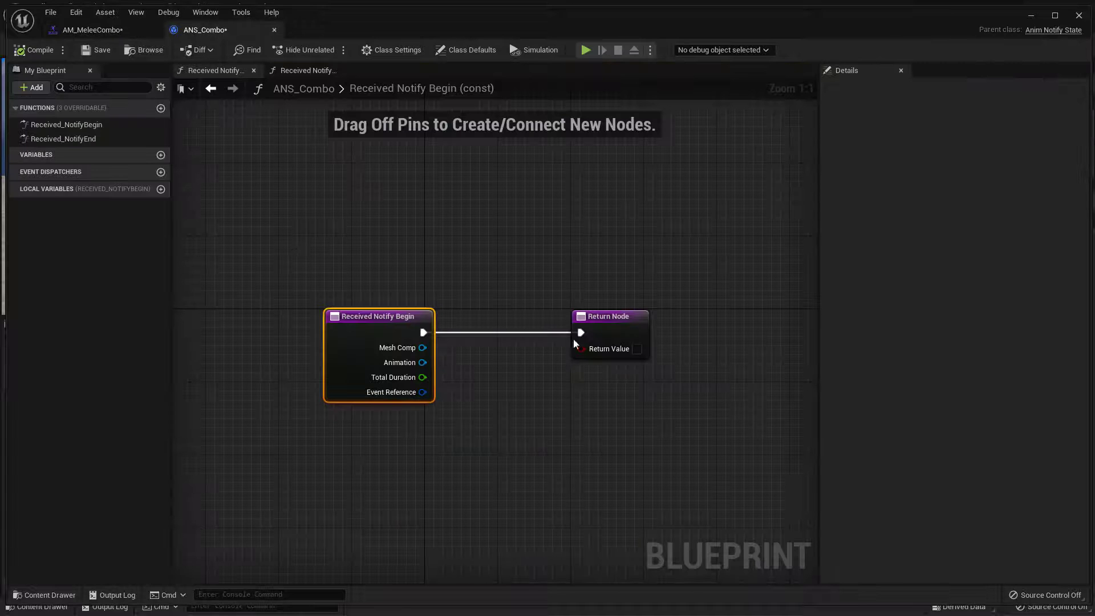
double_click(89, 143)
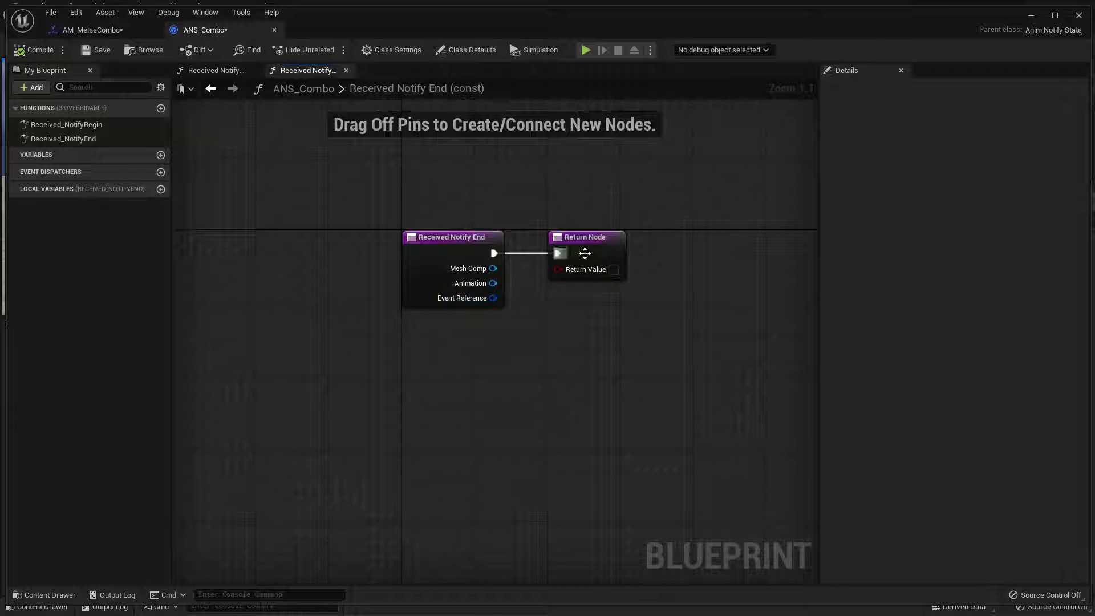
left_click_drag(598, 254, 666, 256)
left_click_drag(665, 362, 490, 279)
left_click_drag(448, 245, 382, 253)
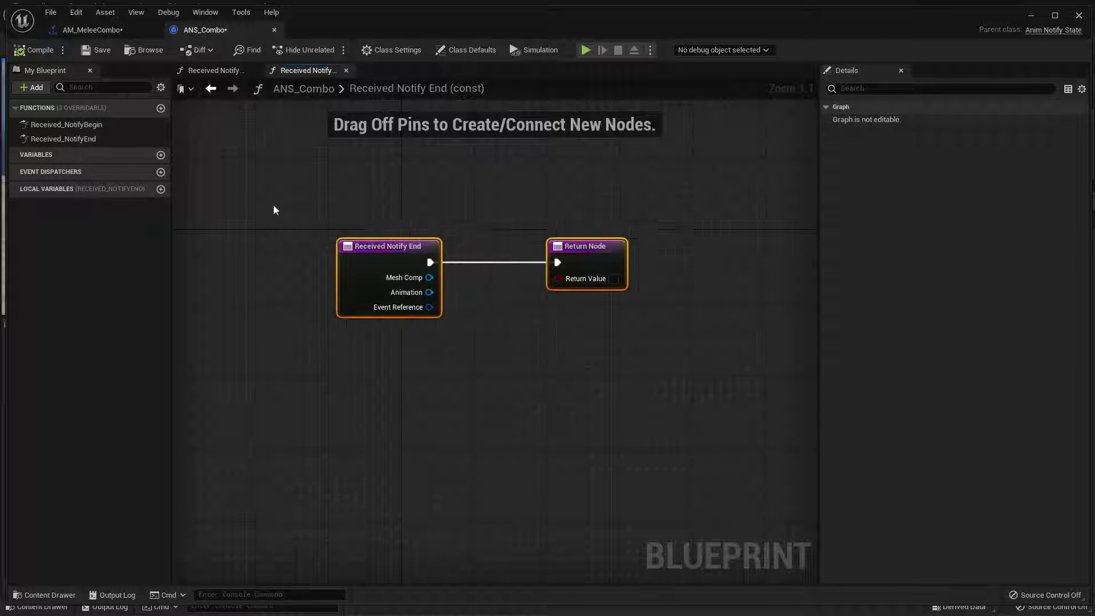
Scrub the AM_MeleeCombo preview back and forth between the notify window in Combo_01 and the start of Combo_02
left_click(91, 29)
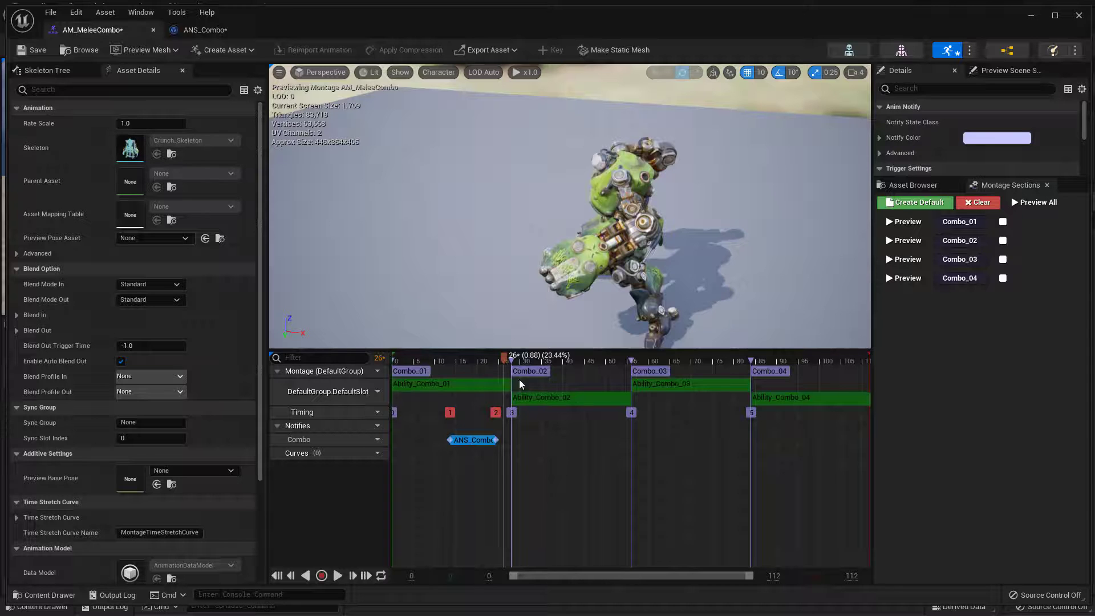
left_click_drag(503, 357, 467, 372)
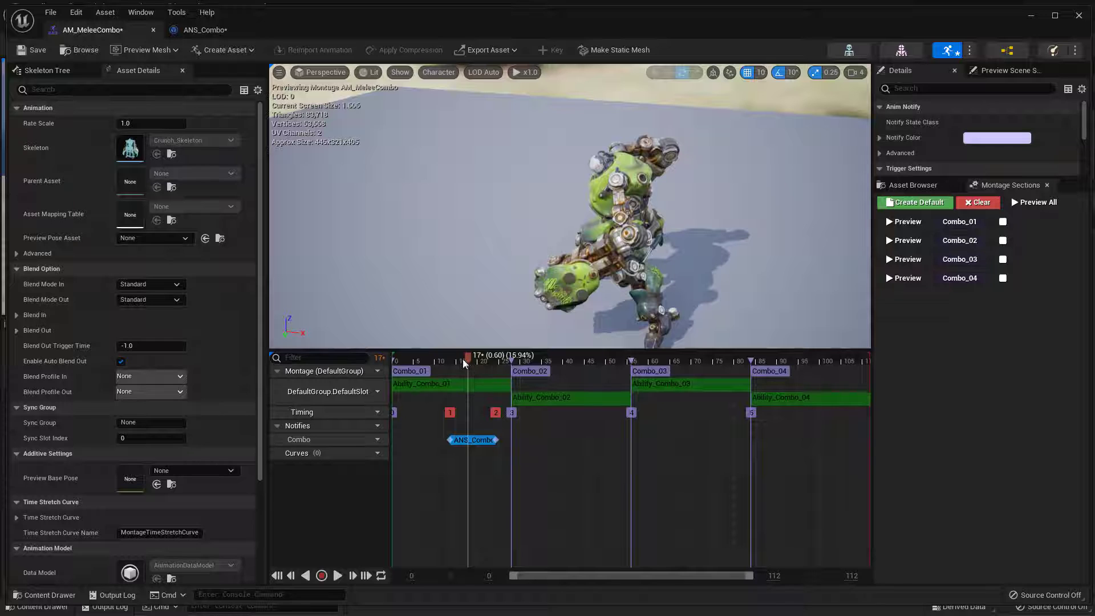
left_click_drag(463, 358, 540, 354)
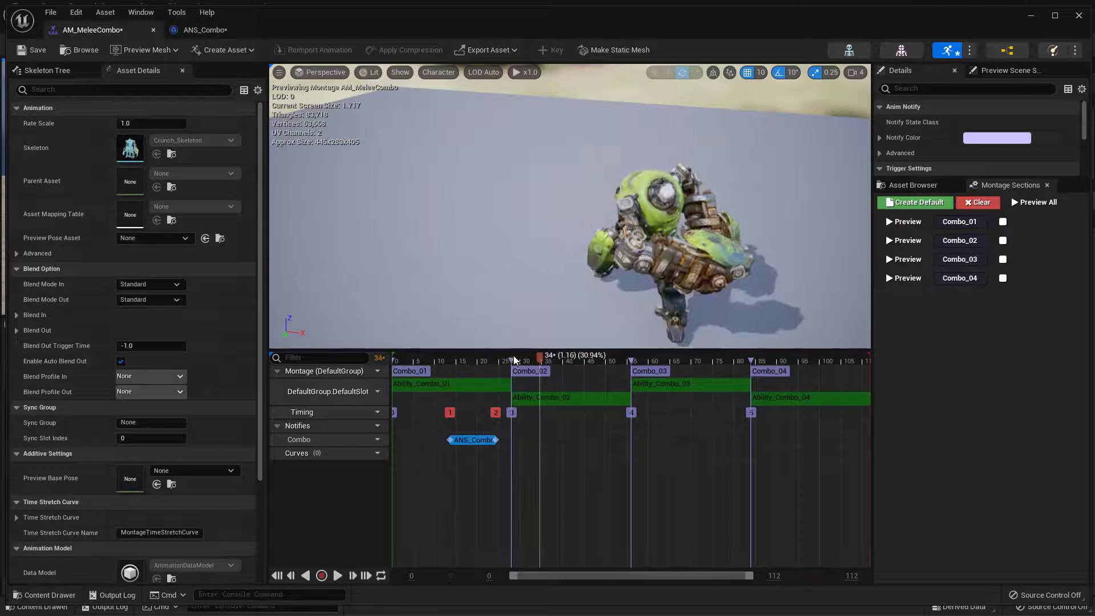
left_click(484, 361)
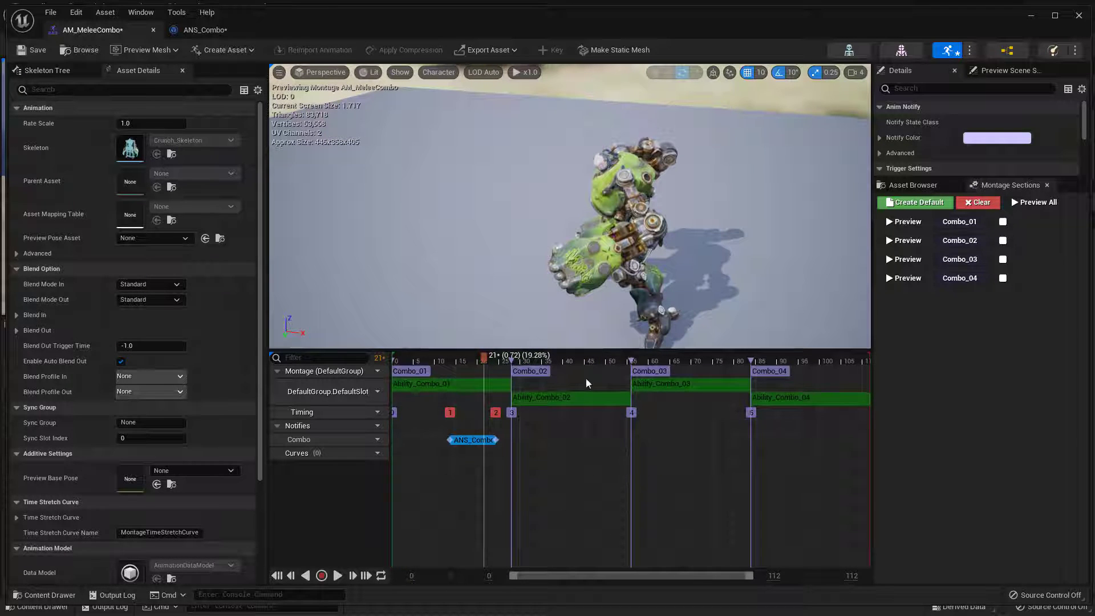
In ANS_Combo's Received Notify Begin function, spread the nodes apart and add a Get Owner node fed by Mesh Comp
left_click(214, 29)
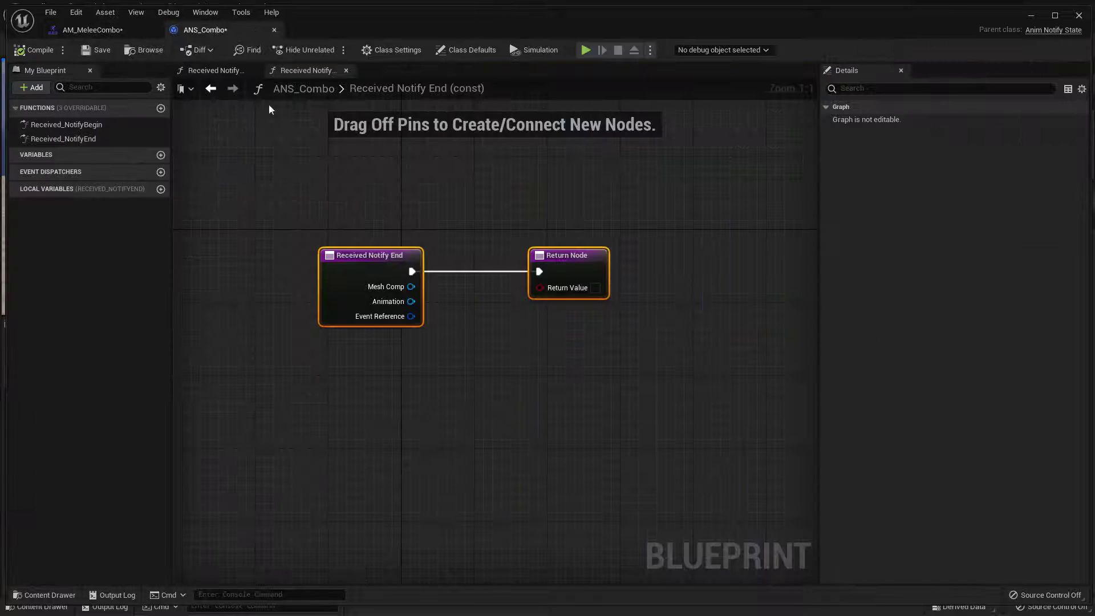
double_click(98, 128)
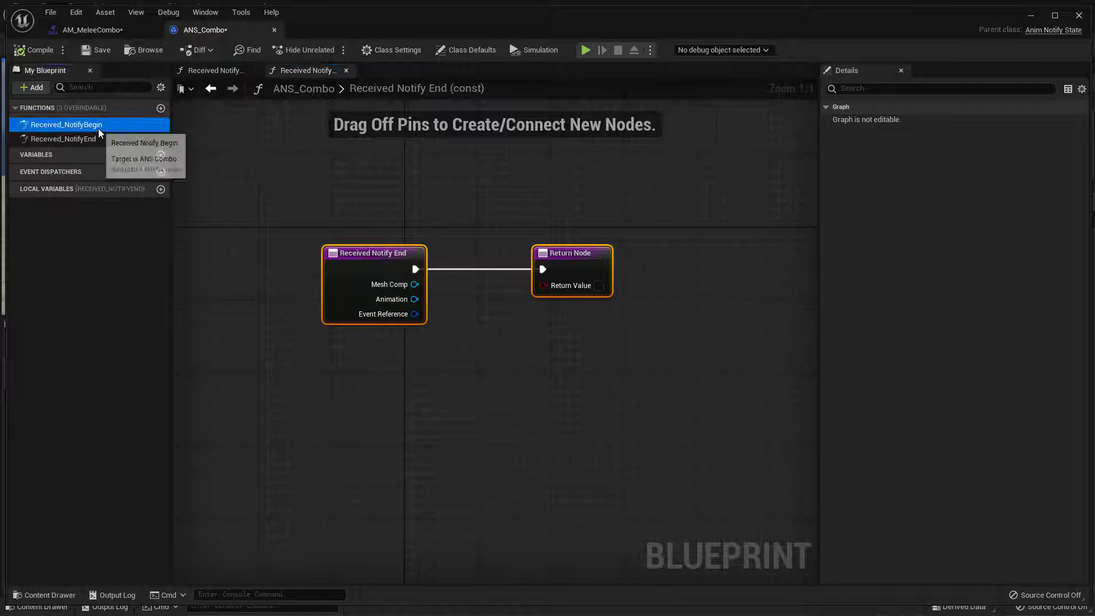
left_click_drag(637, 336, 700, 337)
left_click_drag(368, 330, 436, 368)
left_click(428, 383)
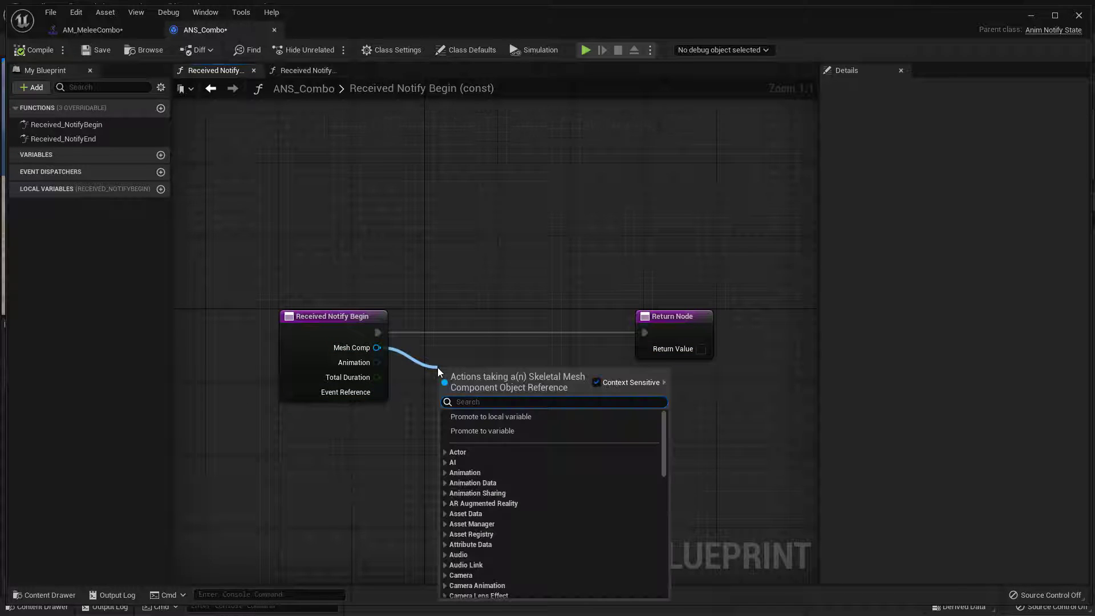
type("get owner")
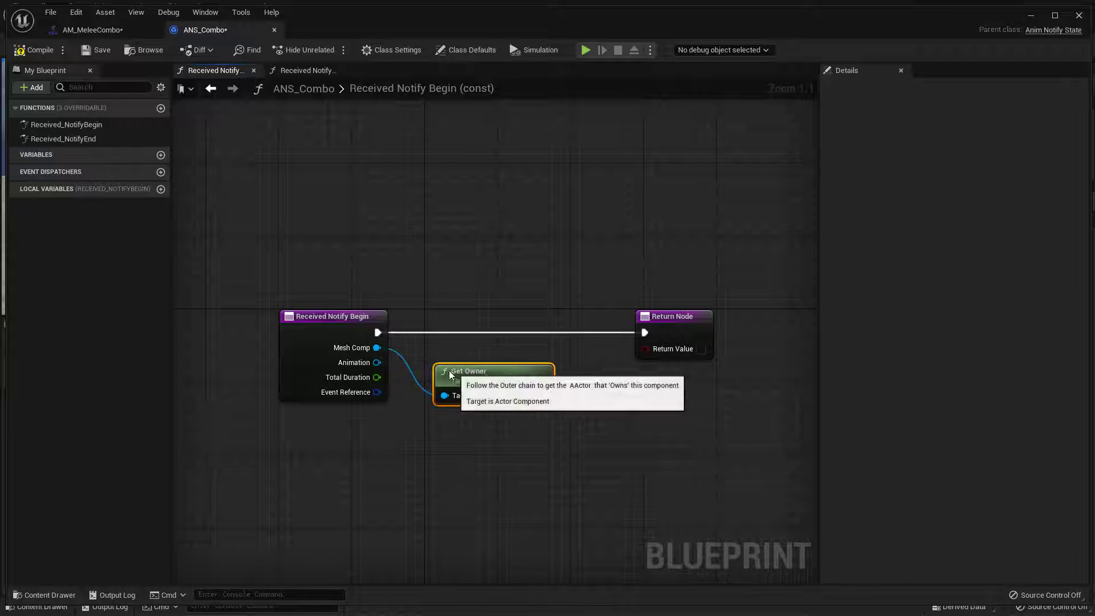
left_click_drag(448, 370, 431, 370)
left_click_drag(324, 282, 549, 483)
left_click_drag(471, 370, 345, 352)
left_click(483, 371)
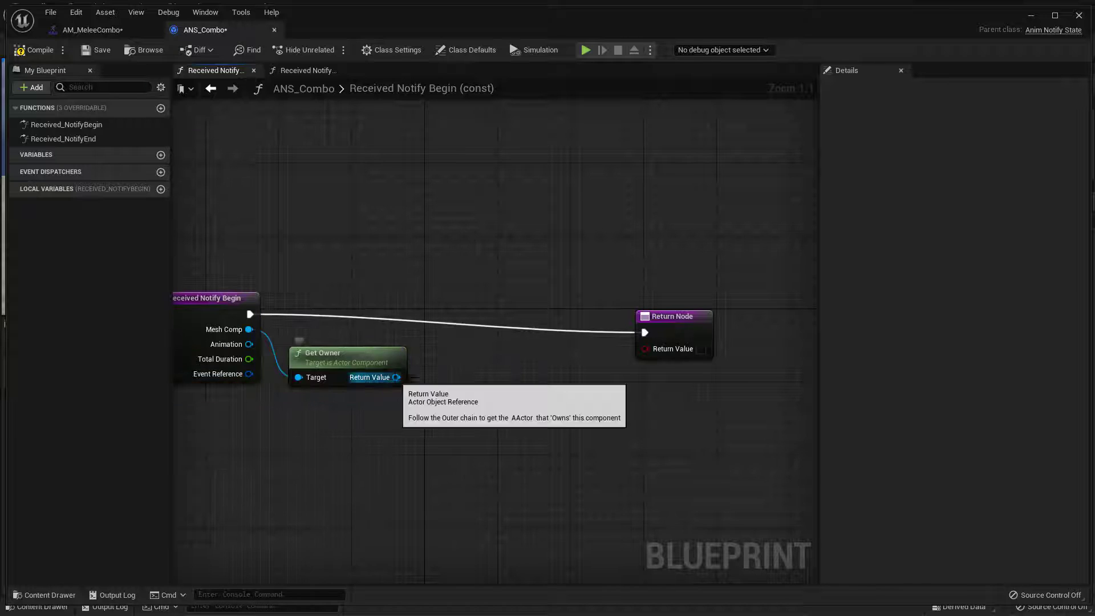
Cast Get Owner's return value to Player and wire the Cast To Player node into the execution line before the Return Node
left_click_drag(396, 376, 449, 369)
type("cast to player")
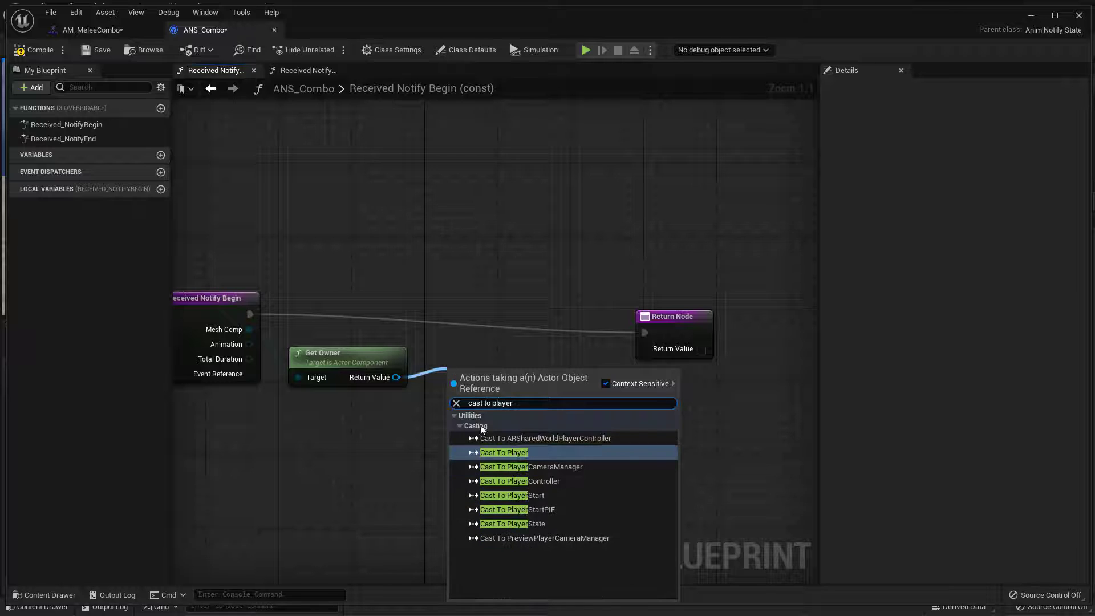
left_click(503, 454)
left_click_drag(488, 384, 481, 311)
left_click_drag(364, 320, 489, 303)
left_click_drag(573, 323, 677, 288)
left_click_drag(542, 314, 652, 306)
left_click_drag(656, 293, 639, 302)
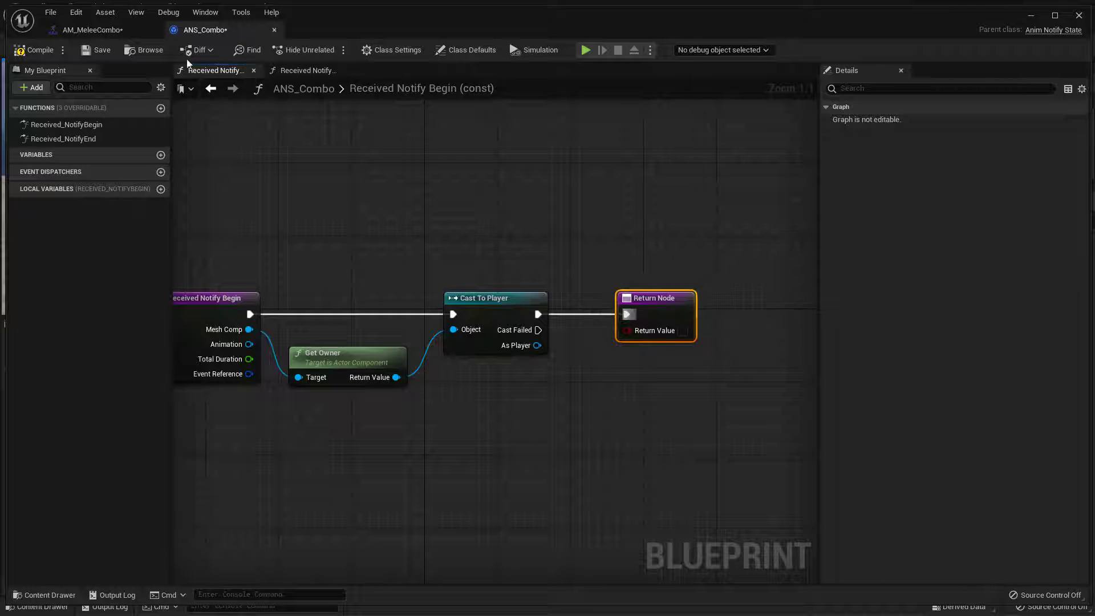
Restore the maximized ANS_Combo window to a floating window and position it over the main editor
double_click(388, 24)
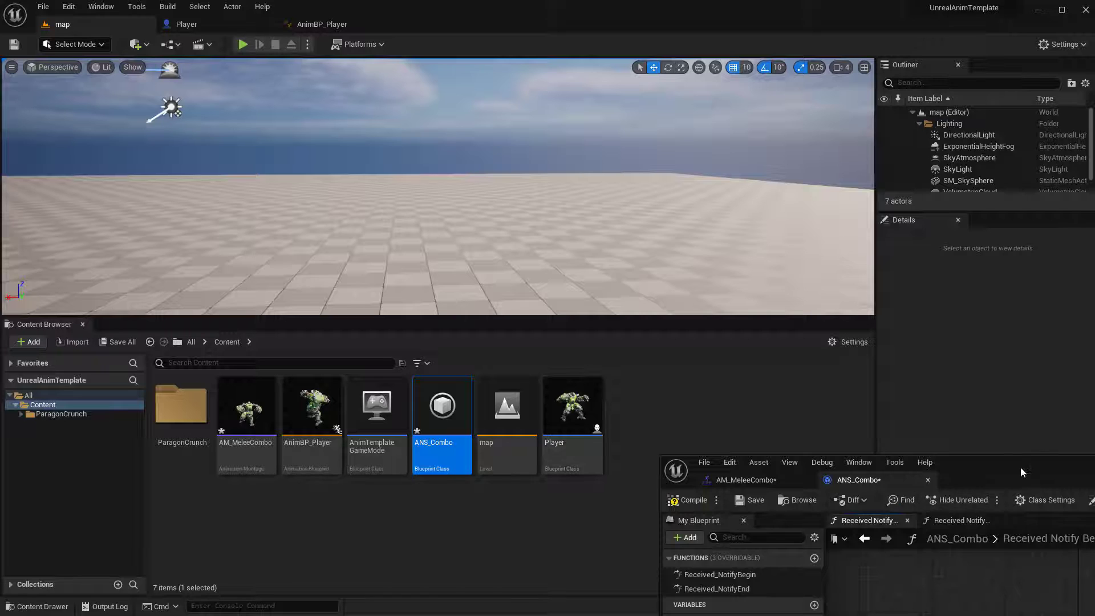
left_click_drag(1020, 467, 476, 70)
right_click_drag(813, 295, 705, 244)
left_click_drag(655, 57, 570, 45)
right_click_drag(659, 251, 641, 253)
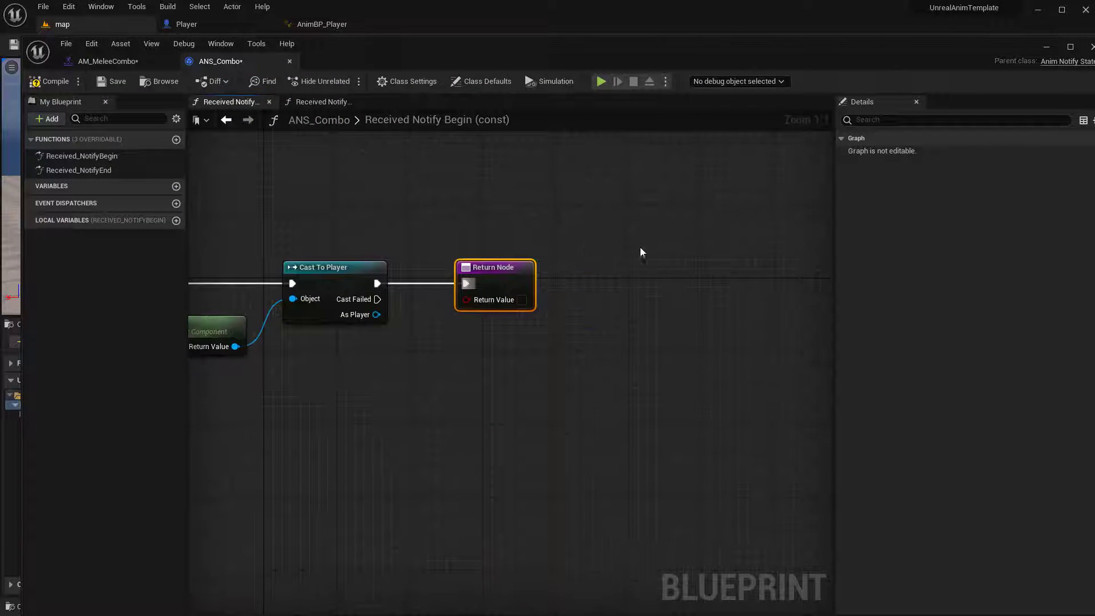
left_click_drag(731, 54, 729, 32)
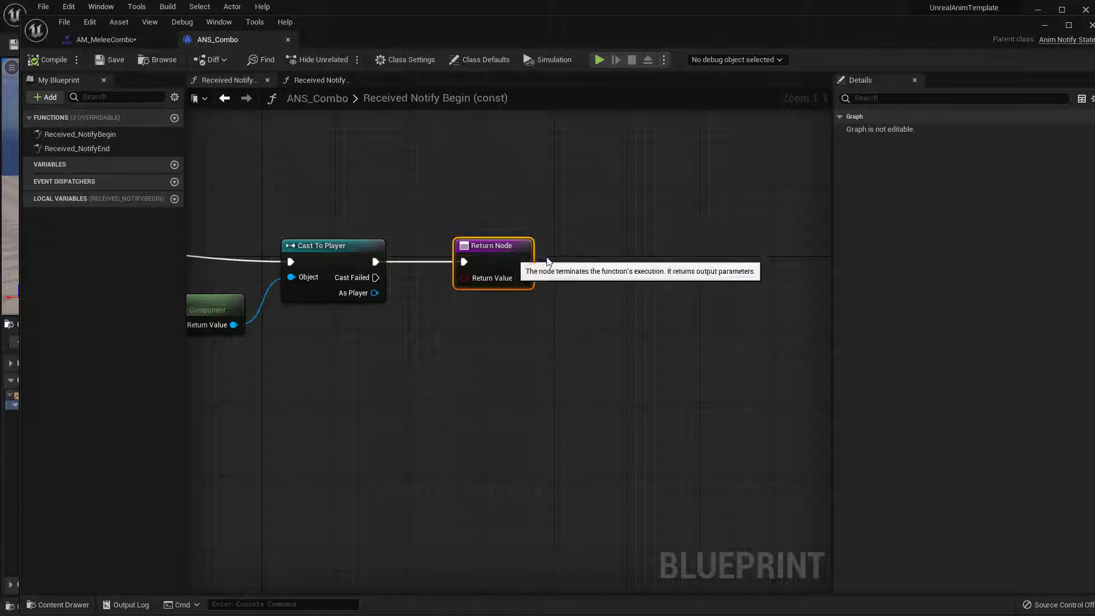
Move the Return Node farther away from Cast To Player to make room between them
left_click_drag(497, 263, 607, 263)
left_click_drag(374, 293, 438, 306)
left_click(359, 338)
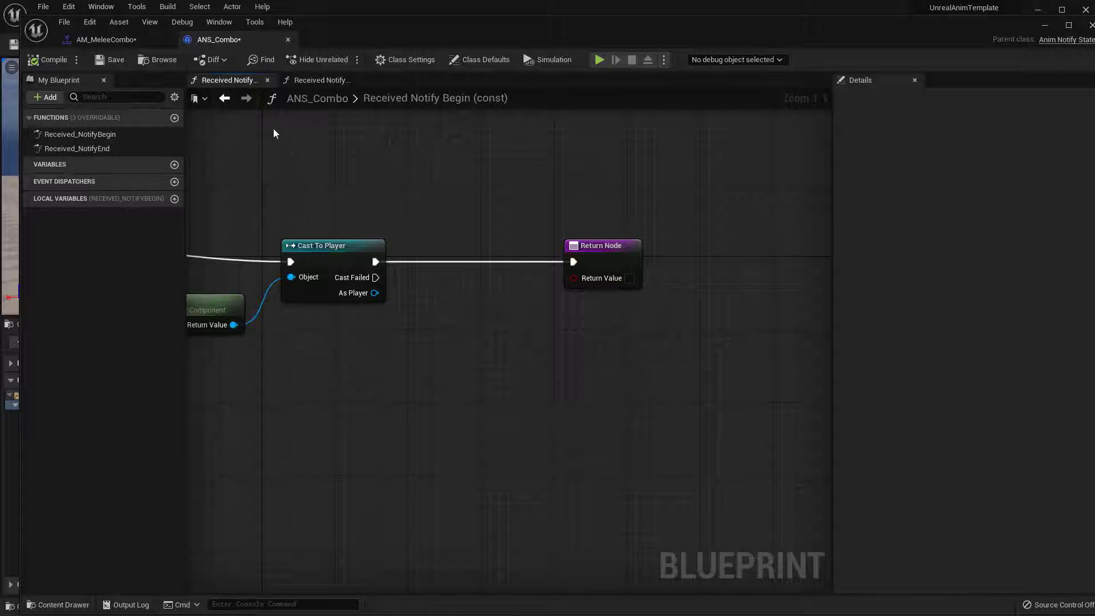
Open the Player blueprint's Event Graph and move the floating ANS_Combo window out of its way
left_click_drag(361, 24, 349, 184)
double_click(573, 406)
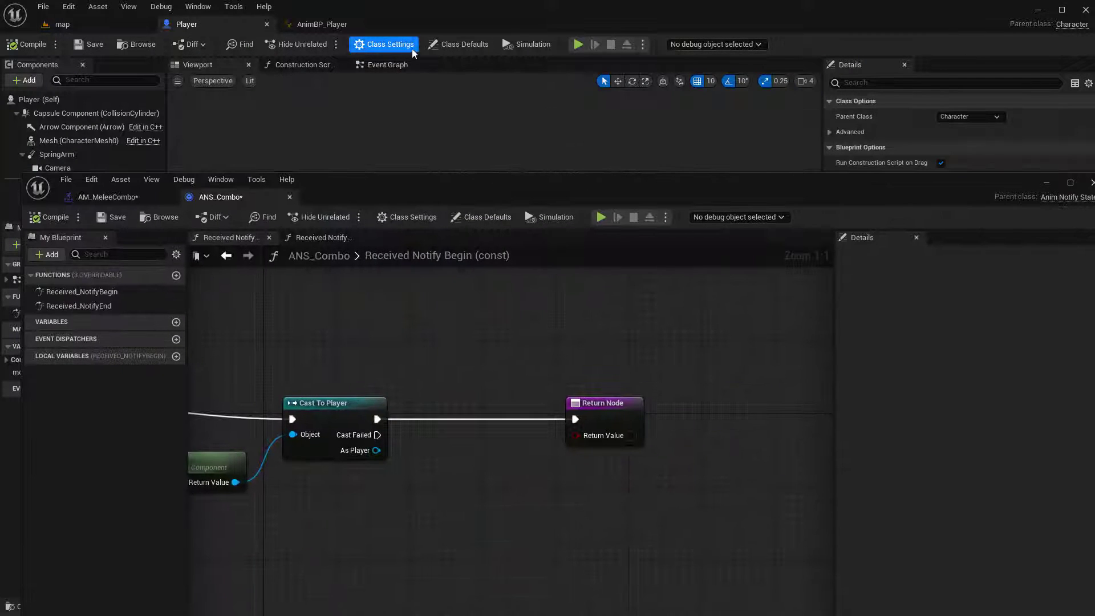
left_click(383, 66)
left_click_drag(942, 191, 303, 513)
Add a custom event named SetNextComboSection in empty space below the InputAction jump nodes of Player's Event Graph
right_click_drag(654, 350, 720, 196)
right_click(466, 364)
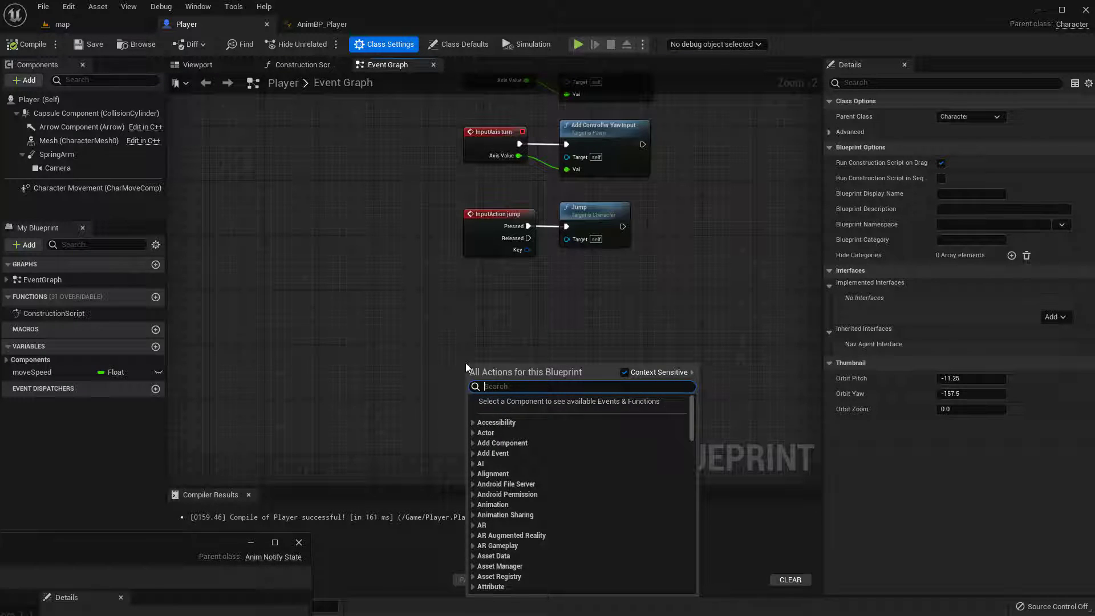
type("cust")
key("Return")
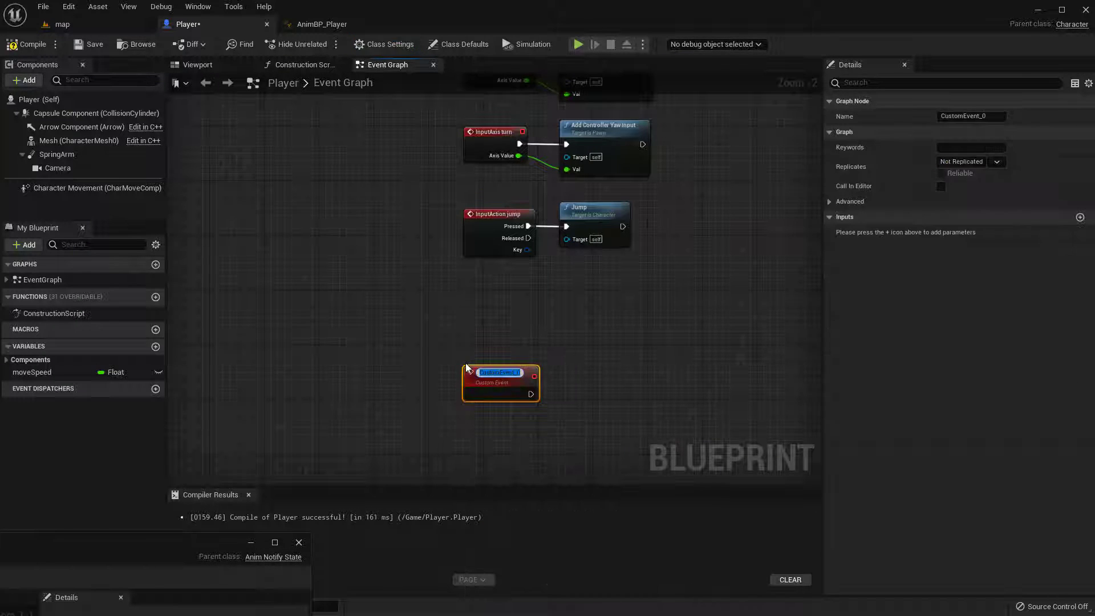
type("SetNe")
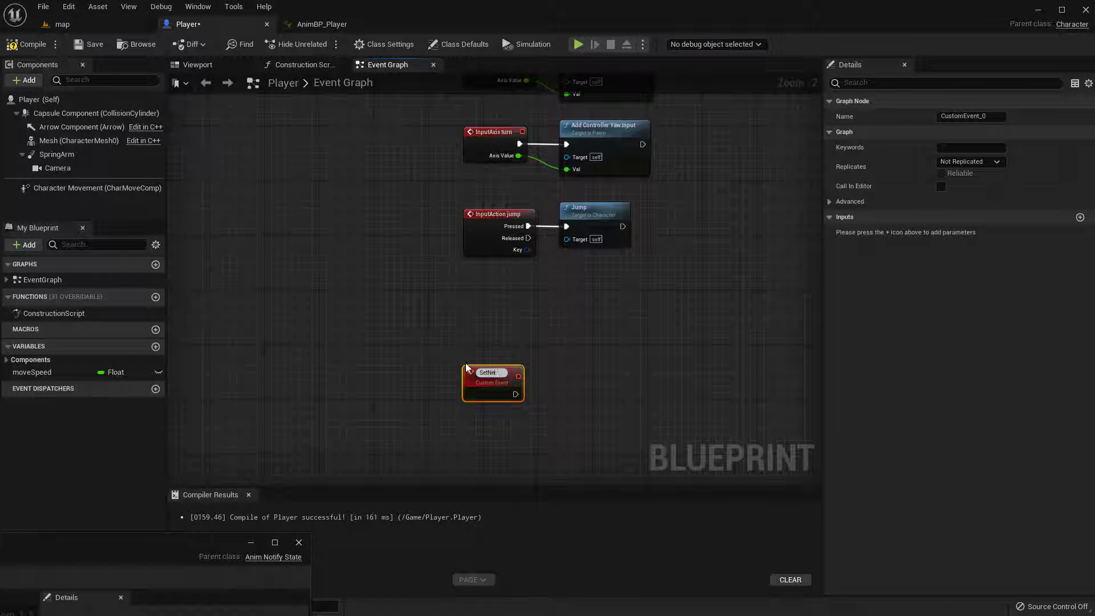
type("xtCCombo")
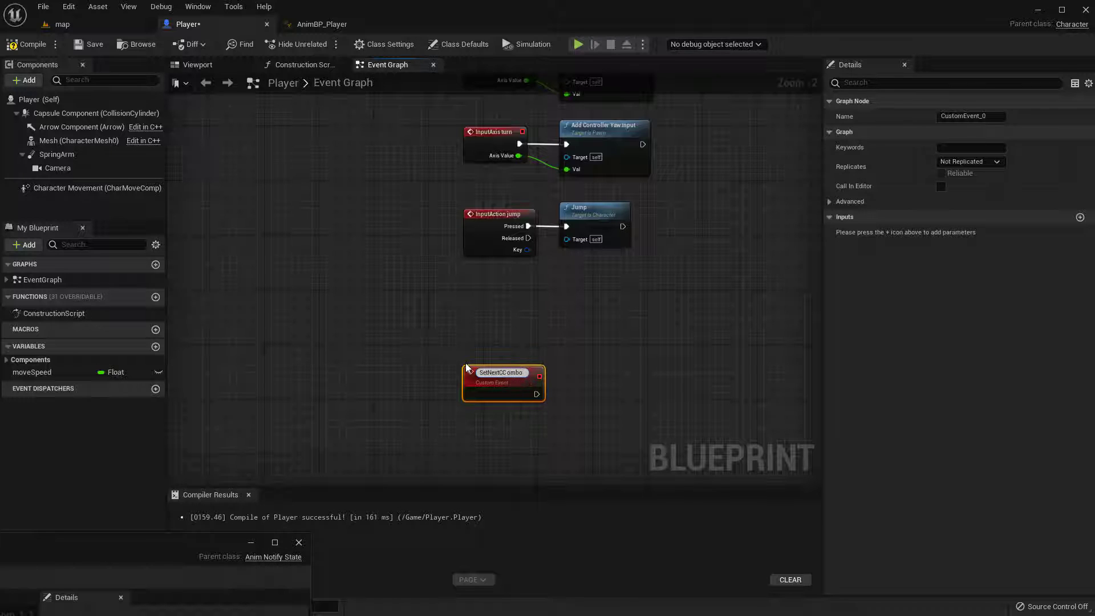
key("BackSpace")
key("BackSpace")
key("BackSpace")
key("BackSpace")
key("BackSpace")
type("OM")
key("BackSpace")
key("BackSpace")
type("omboSection")
key("Return")
Give the SetNextComboSection event an input parameter named SectionName of type Name
scroll(513, 345, "up", 2)
right_click_drag(514, 344, 490, 254)
left_click_drag(484, 313, 475, 286)
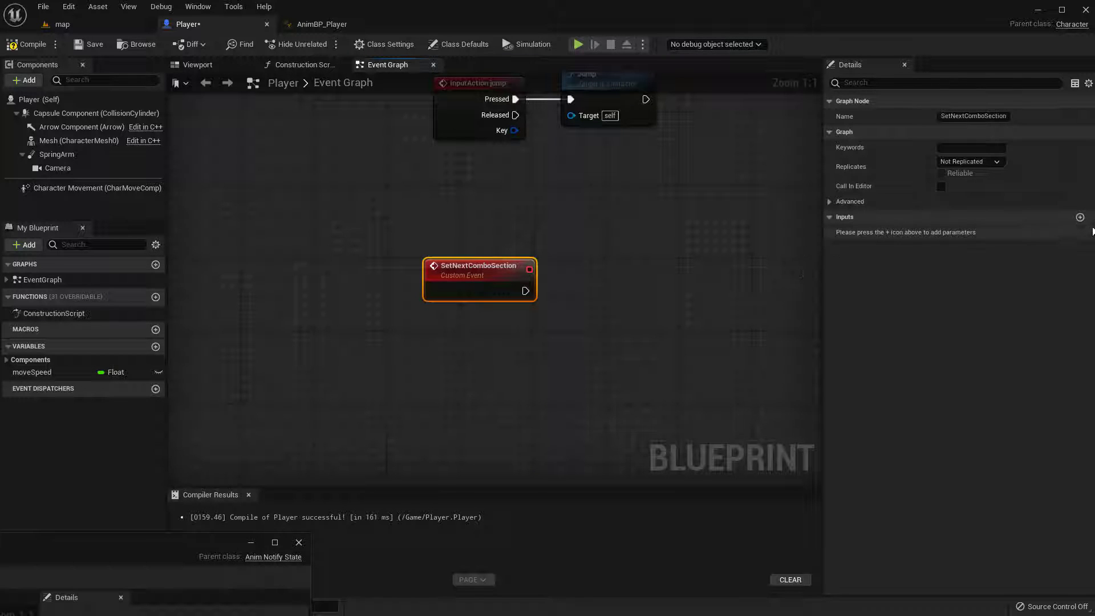
left_click(1080, 217)
left_click(855, 232)
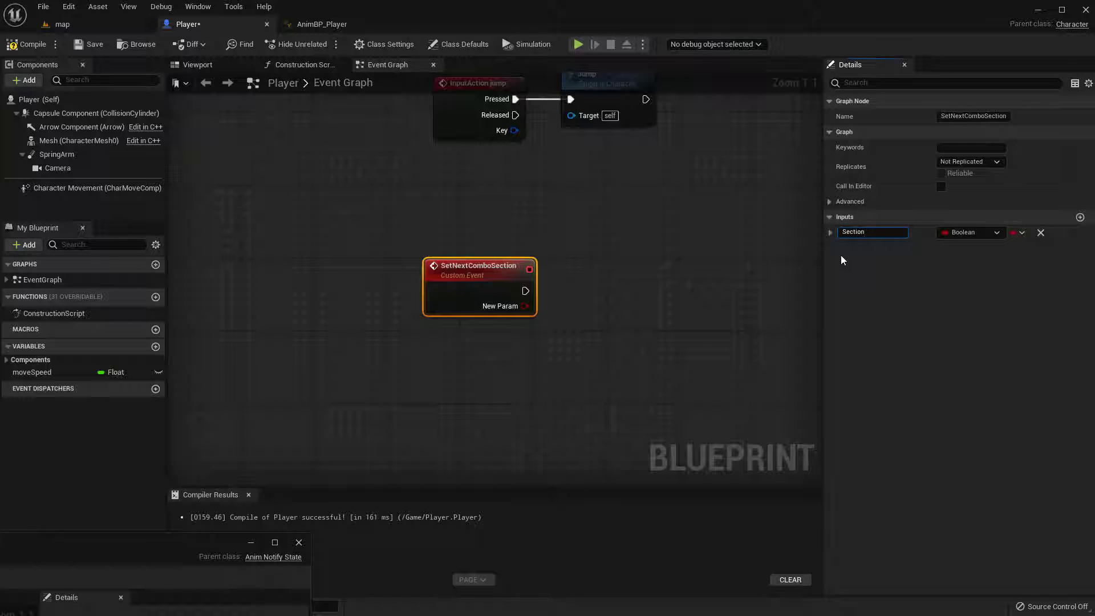
type("SectionName")
key("Return")
left_click(963, 232)
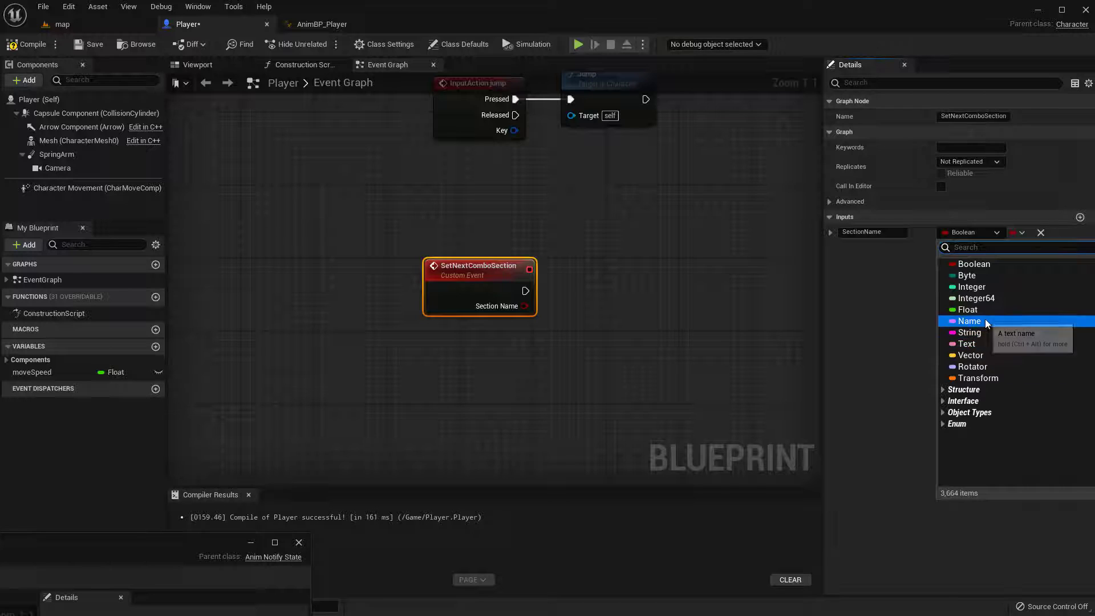
left_click(970, 321)
Promote the event's Section Name output to a variable named NextComboSectionName and line up its SET node with the event
right_click_drag(655, 252, 598, 218)
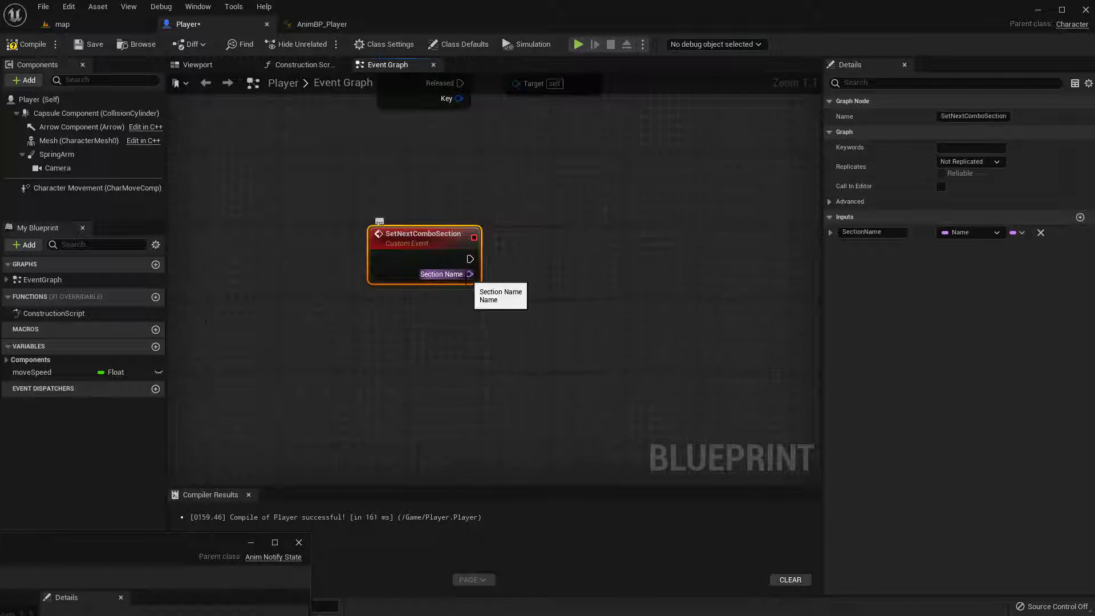
left_click_drag(470, 273, 541, 285)
left_click(578, 341)
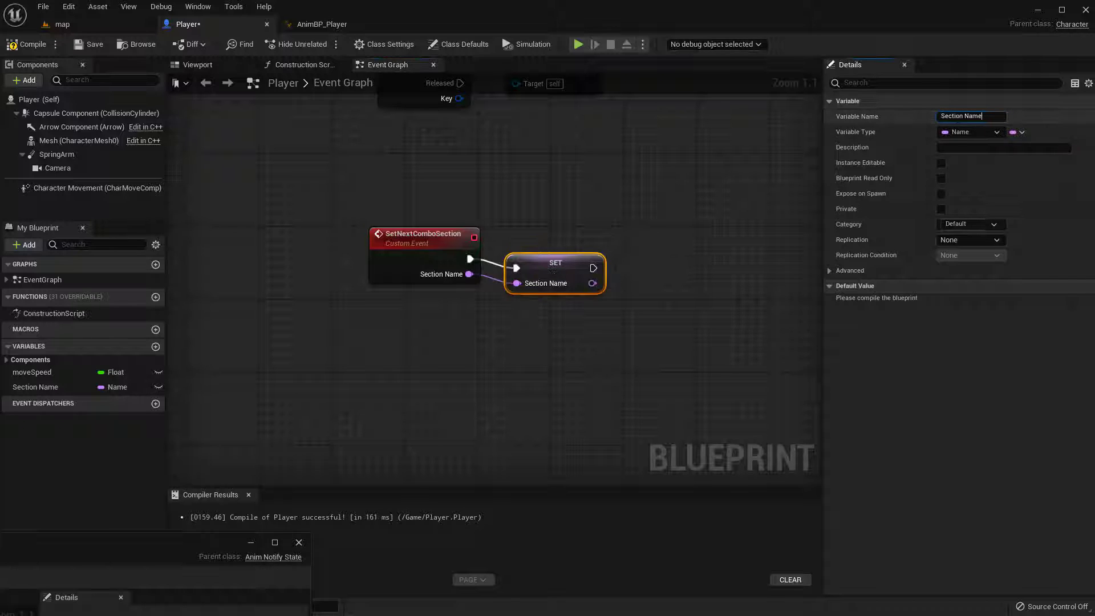
type("NextComboSectionName")
key("Return")
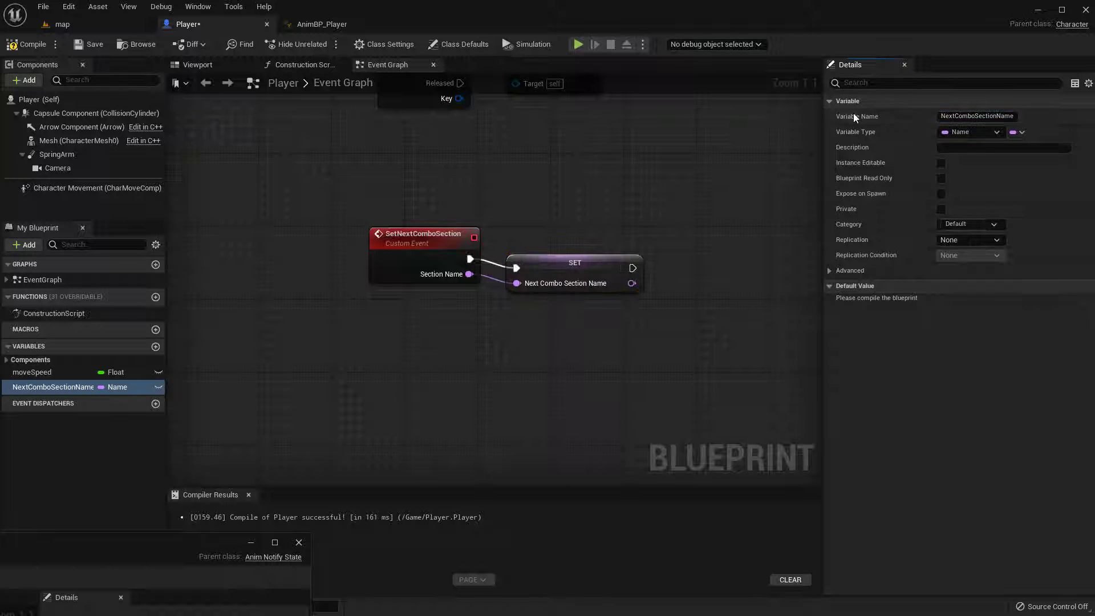
left_click(587, 274)
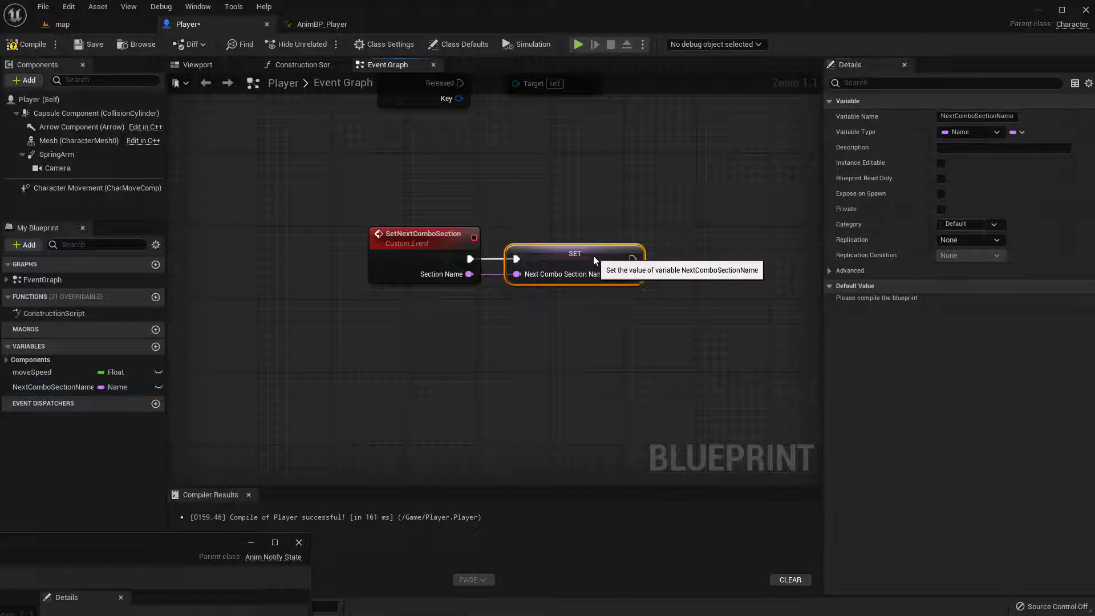
Add a second custom event named ClearCombo below SetNextComboSection
right_click_drag(456, 346, 489, 305)
left_click(317, 145)
left_click_drag(318, 145, 687, 310)
left_click(439, 310)
right_click(440, 315)
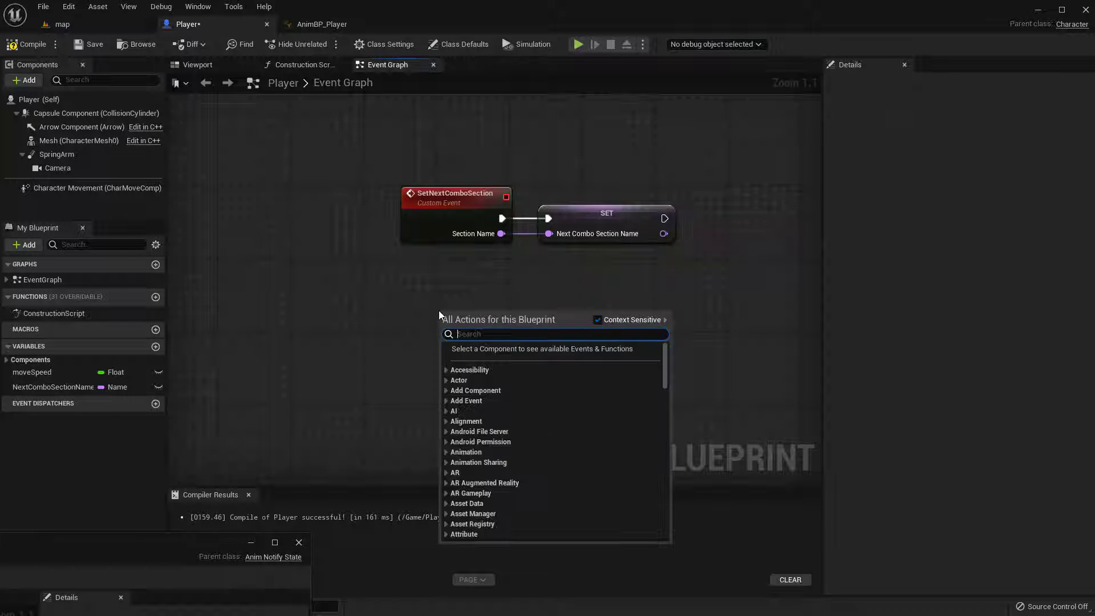
type("custom")
key("Return")
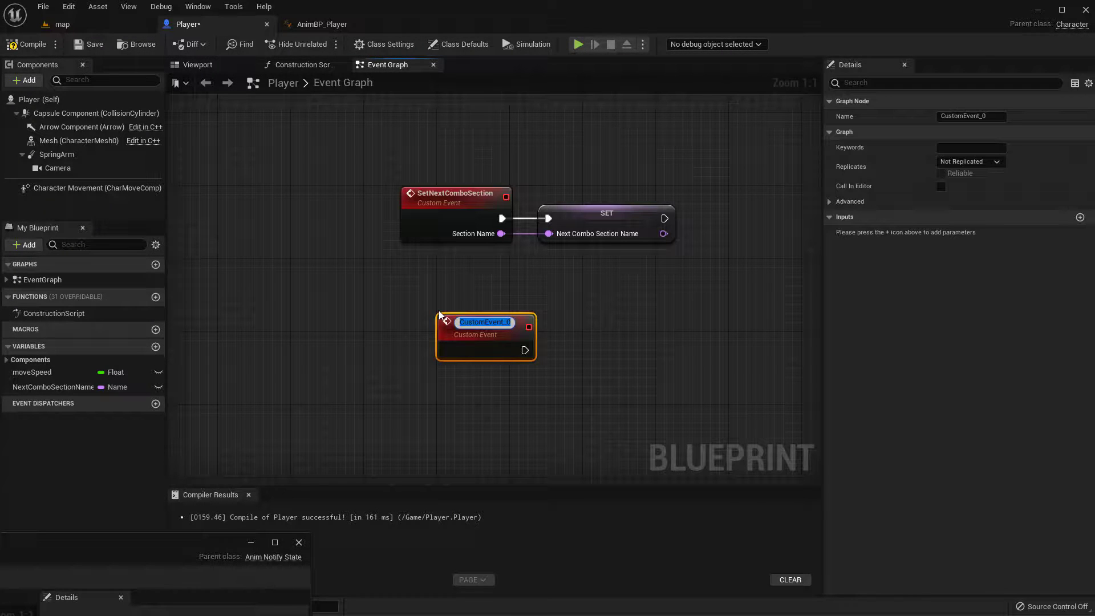
type("ClearCombo")
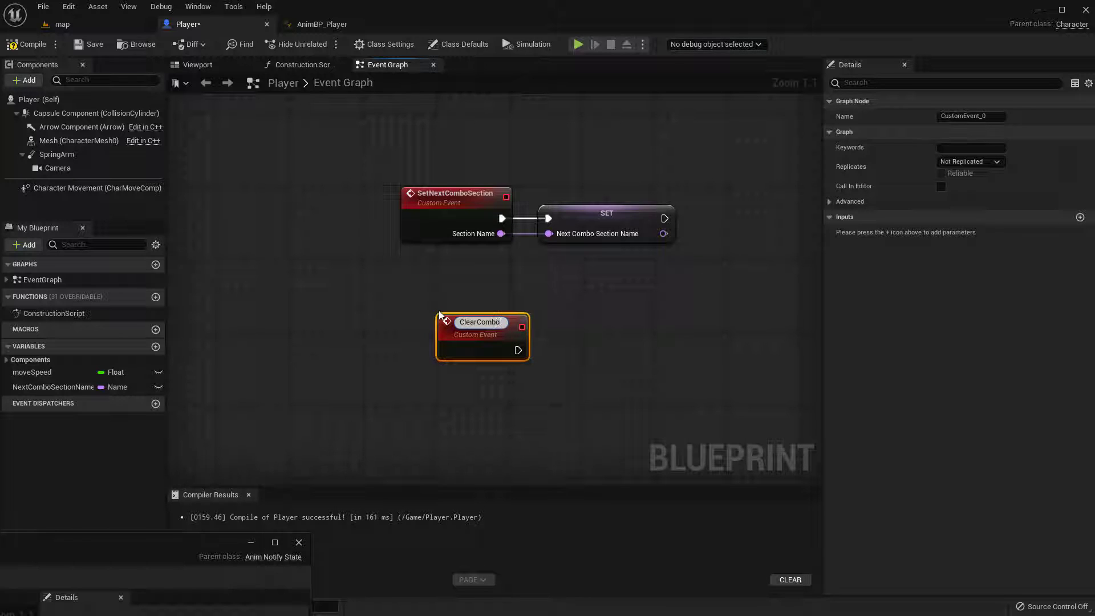
key("Return")
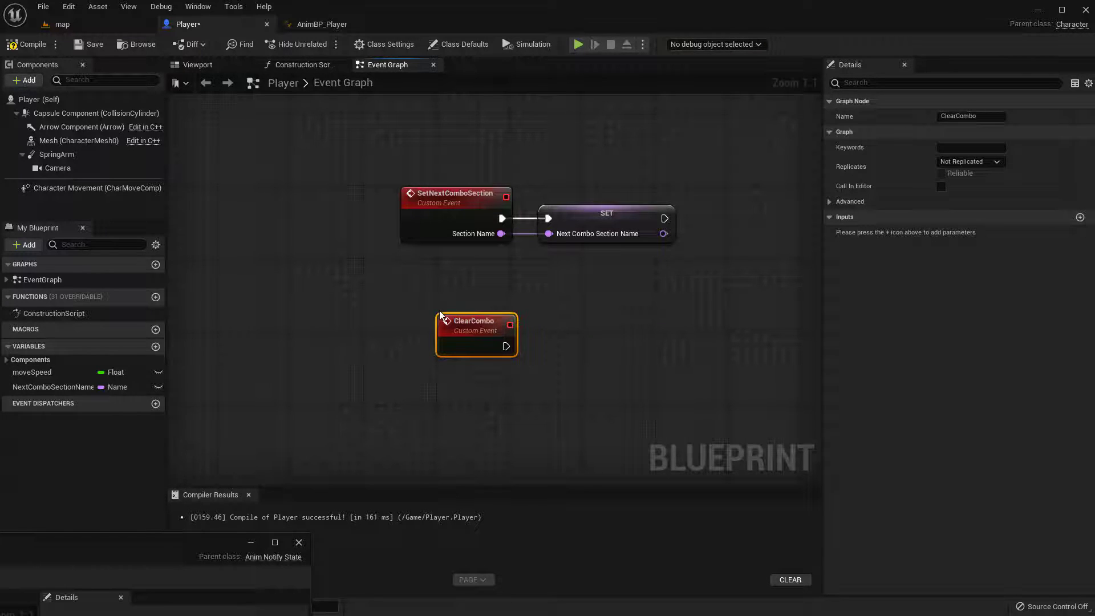
left_click_drag(480, 344, 453, 335)
Copy the Next Combo Section Name SET node, wire it after ClearCombo with value None, and tuck both nodes under SetNextComboSection
left_click(576, 316)
left_click(588, 216)
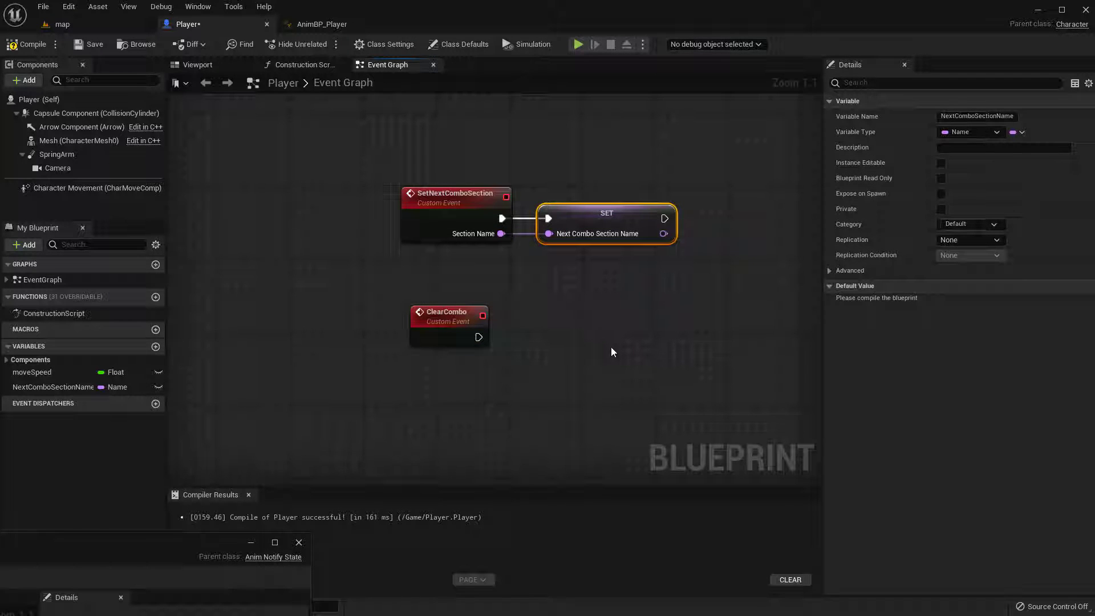
key("ctrl+v")
left_click_drag(650, 362, 531, 320)
left_click_drag(566, 308, 585, 327)
left_click_drag(416, 284, 634, 415)
left_click_drag(595, 326, 596, 272)
left_click(586, 283)
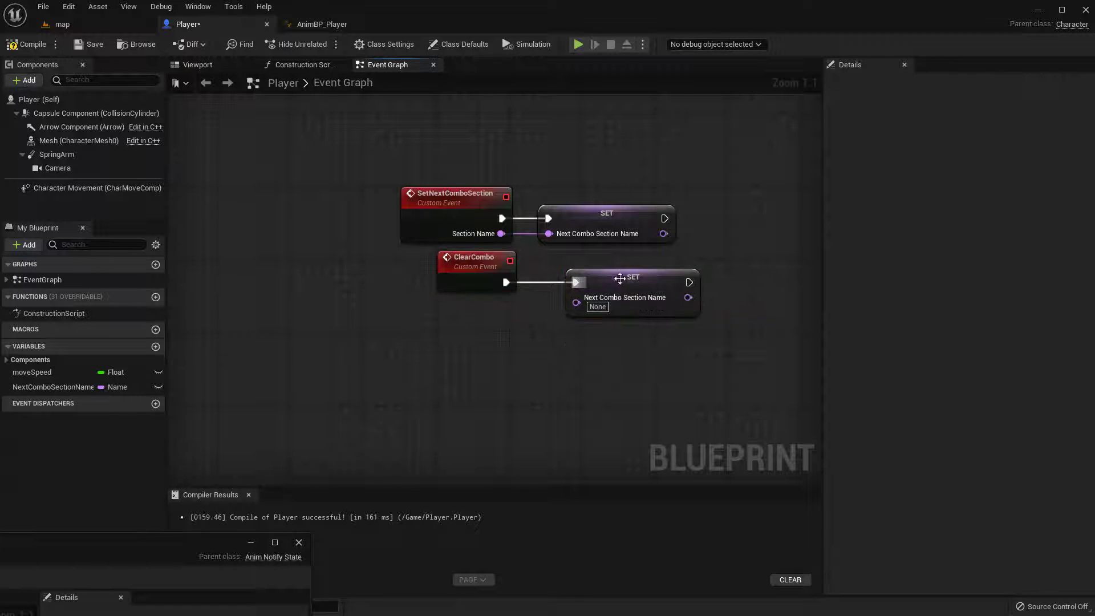
left_click_drag(479, 267, 469, 266)
left_click(458, 328)
right_click_drag(459, 327, 469, 307)
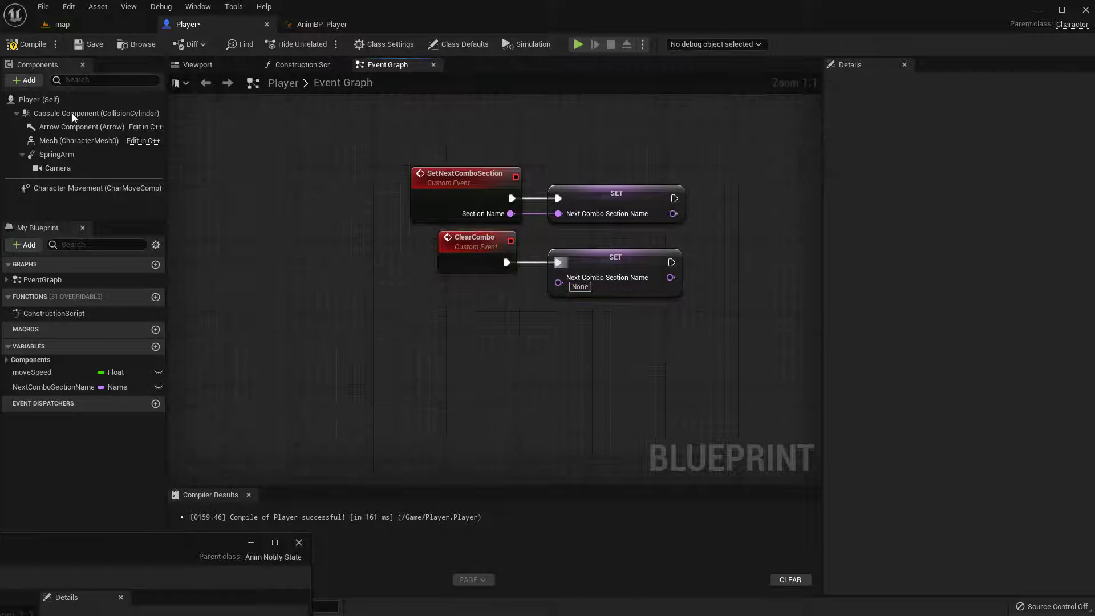
Compile and save the Player blueprint, then bring the ANS_Combo window back over the main editor
left_click(87, 51)
right_click_drag(436, 369, 371, 362)
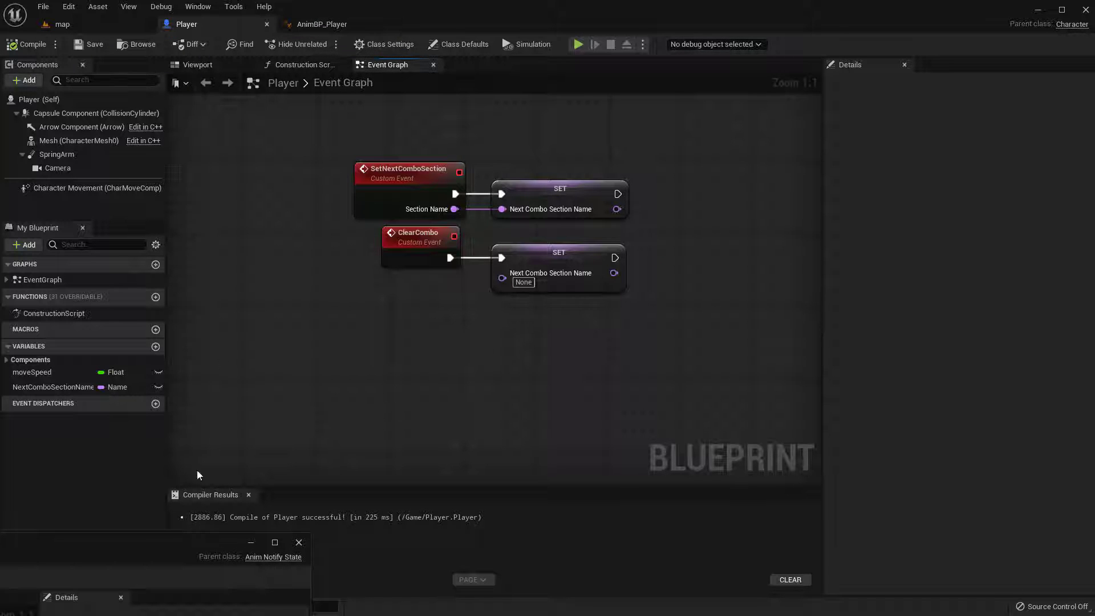
left_click_drag(166, 544, 959, 47)
Add a Set Next Combo Section call from Cast To Player's As Player output in Received Notify Begin
right_click_drag(379, 304, 436, 284)
left_click_drag(434, 291, 491, 317)
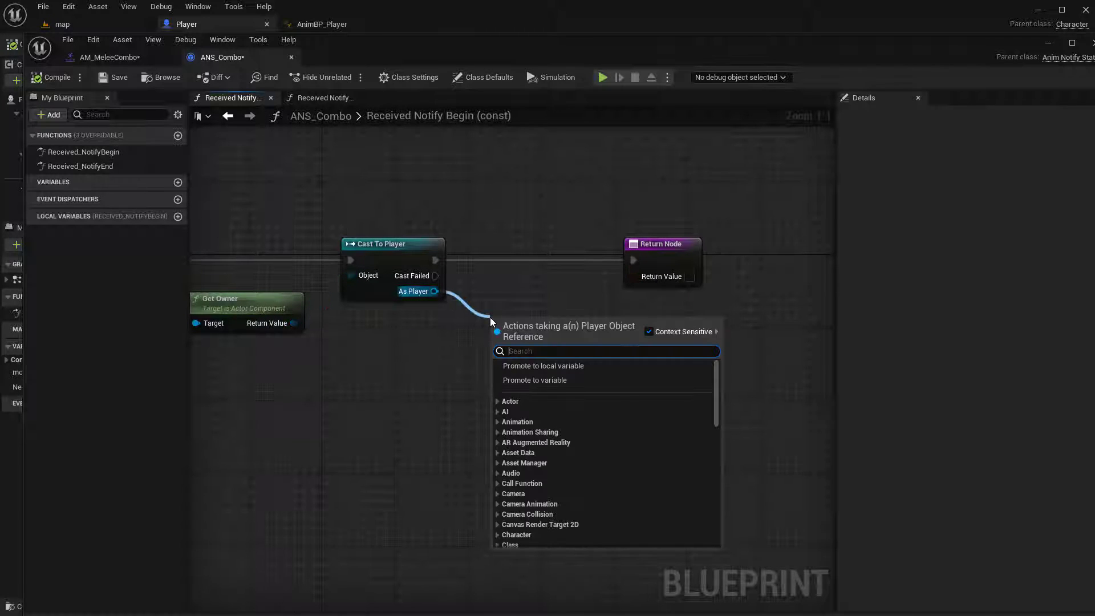
type("set enxt")
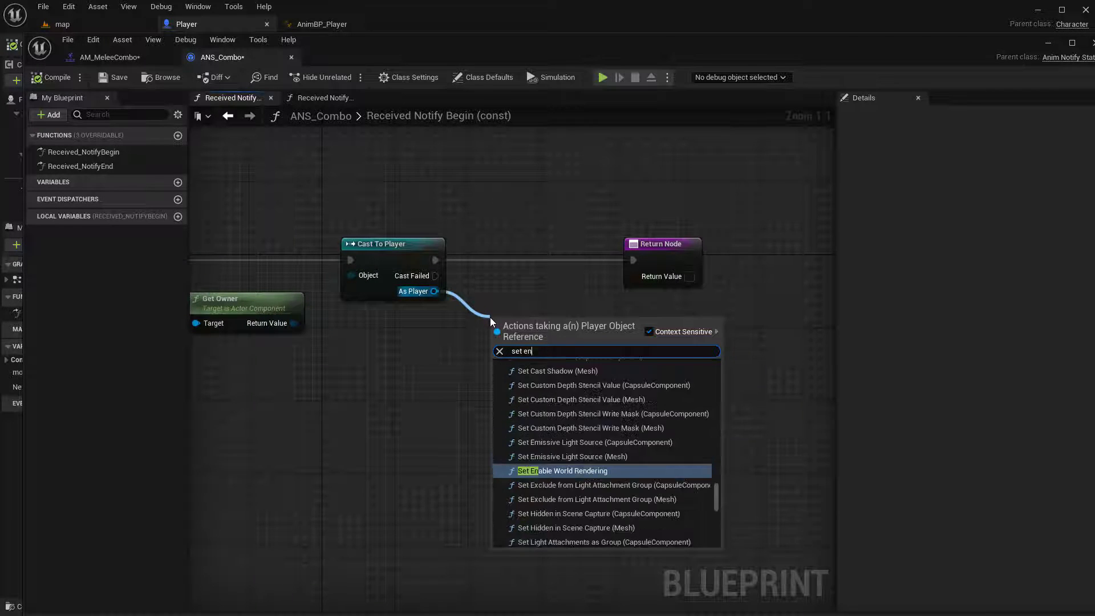
key("BackSpace")
key("BackSpace")
key("BackSpace")
key("BackSpace")
type("next")
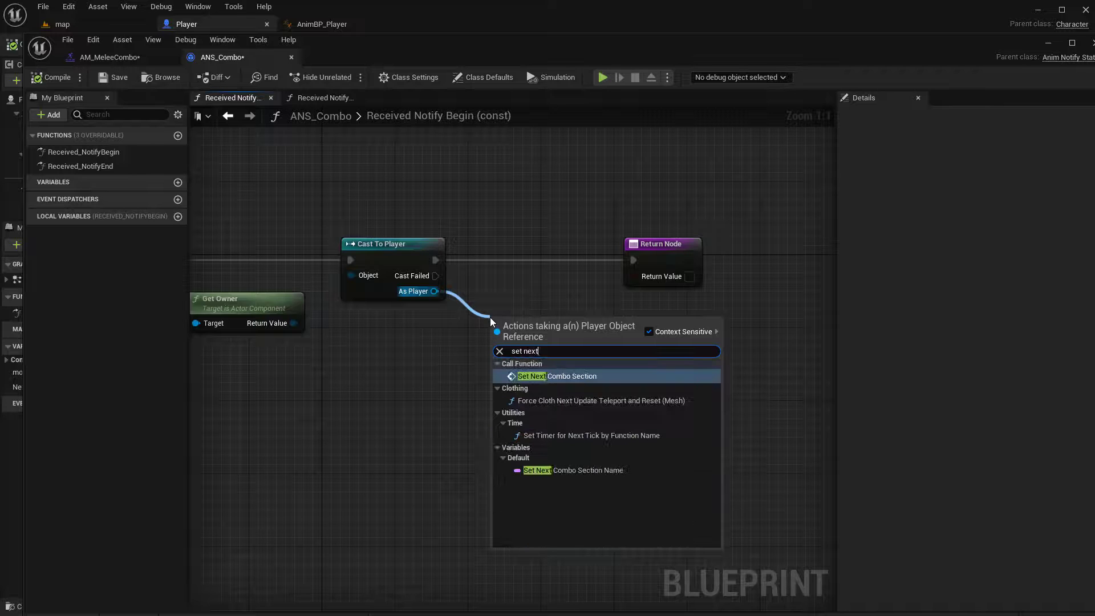
left_click(548, 376)
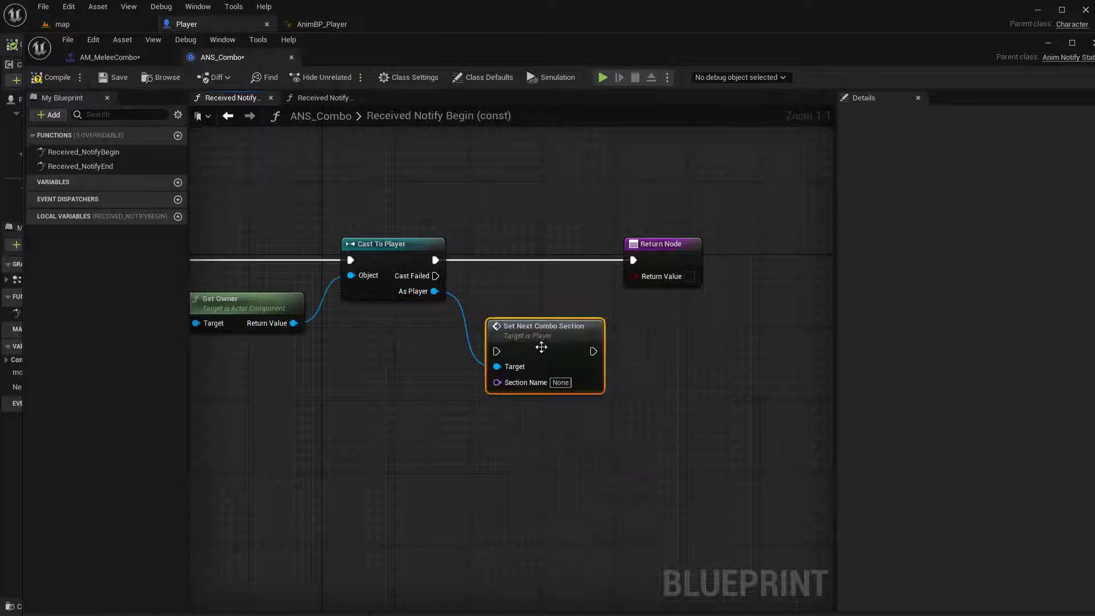
Place Set Next Combo Section between Cast To Player and the Return Node and wire it into the execution line
left_click_drag(537, 323, 528, 250)
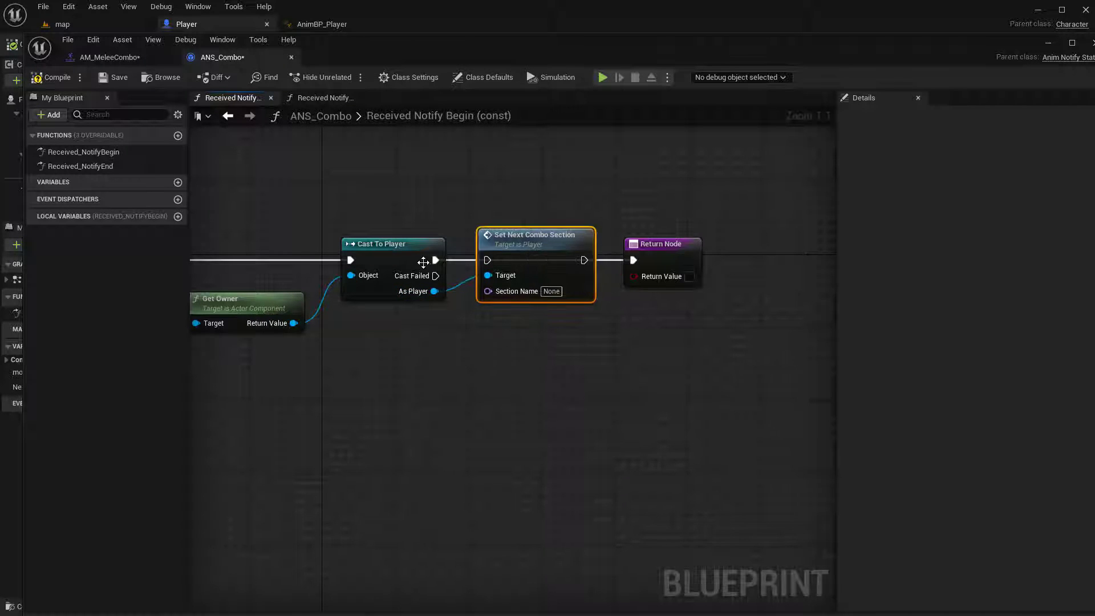
left_click_drag(434, 260, 491, 260)
left_click_drag(584, 260, 638, 261)
left_click(655, 248)
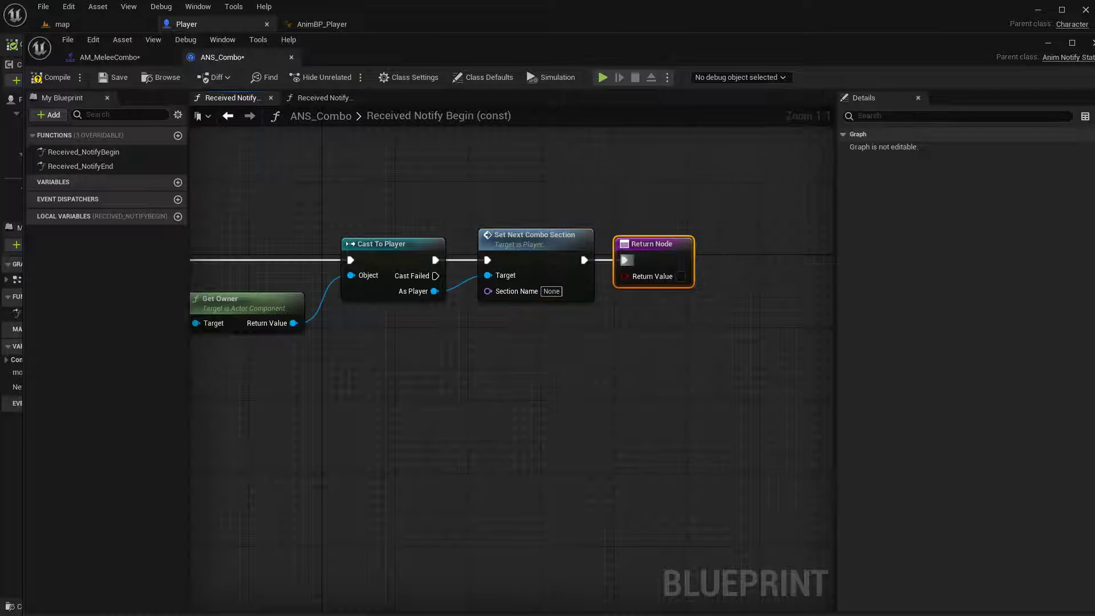
Promote Set Next Combo Section's Section Name input to a variable named NextSectionName and place its node below Cast To Player
right_click_drag(504, 293, 532, 248)
left_click_drag(532, 247, 422, 280)
left_click(500, 351)
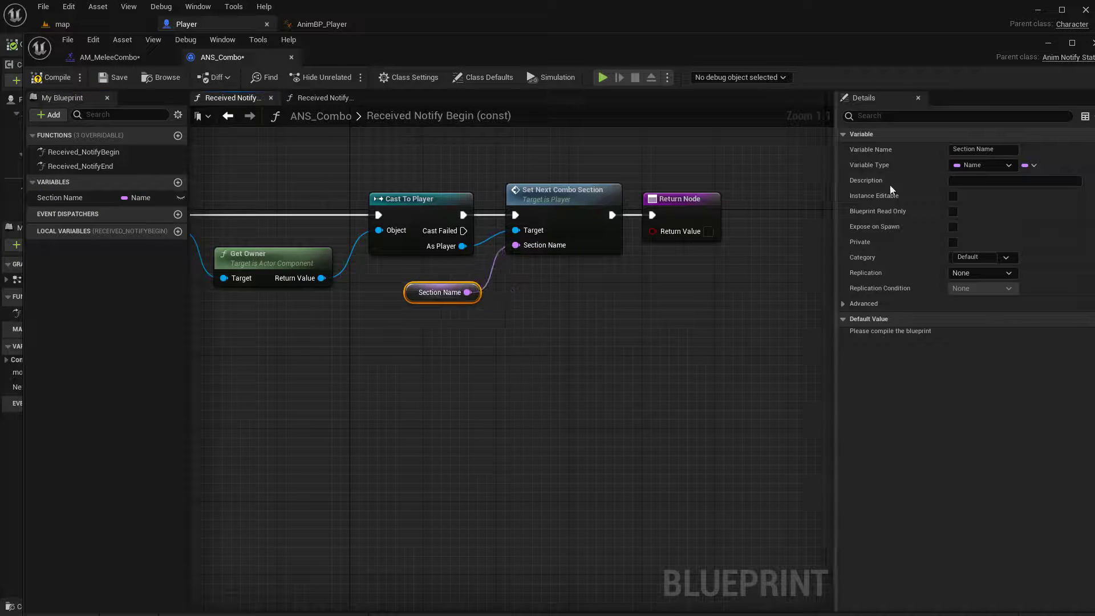
left_click(1006, 145)
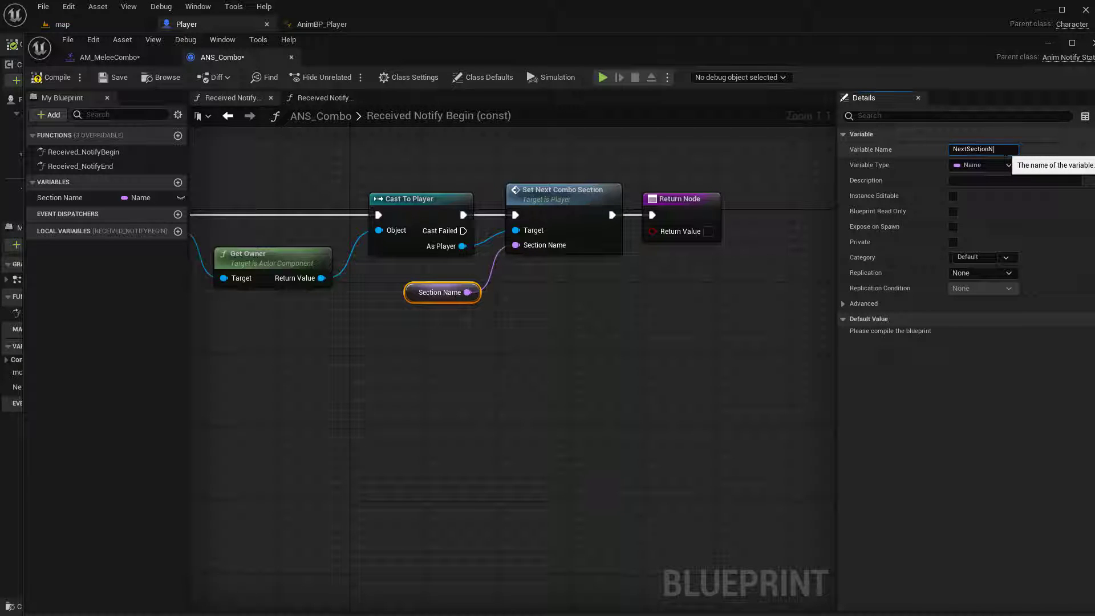
key("Return")
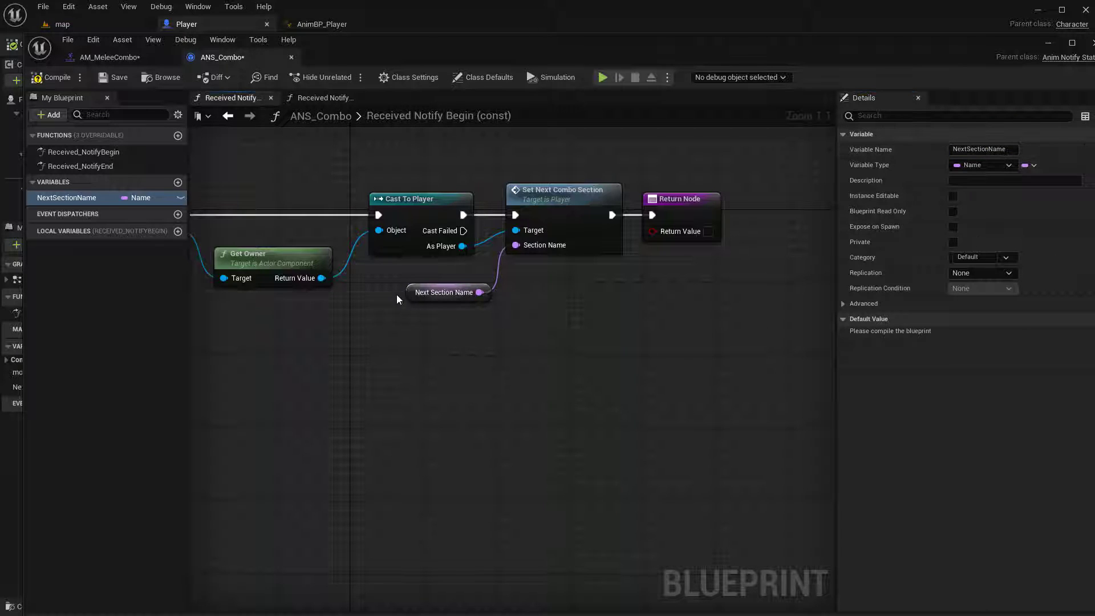
left_click_drag(406, 290, 388, 281)
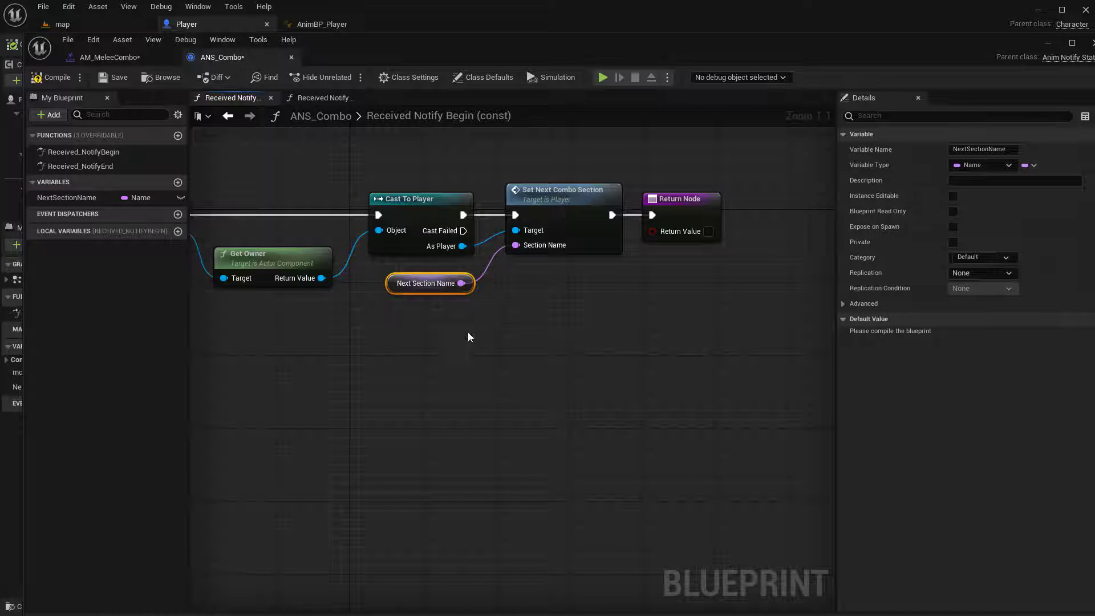
Make the NextSectionName variable Instance Editable and Expose on Spawn, then compile and save ANS_Combo
mouse_move(526, 347)
right_mouse_down()
mouse_move(592, 318)
mouse_move(541, 344)
right_mouse_up()
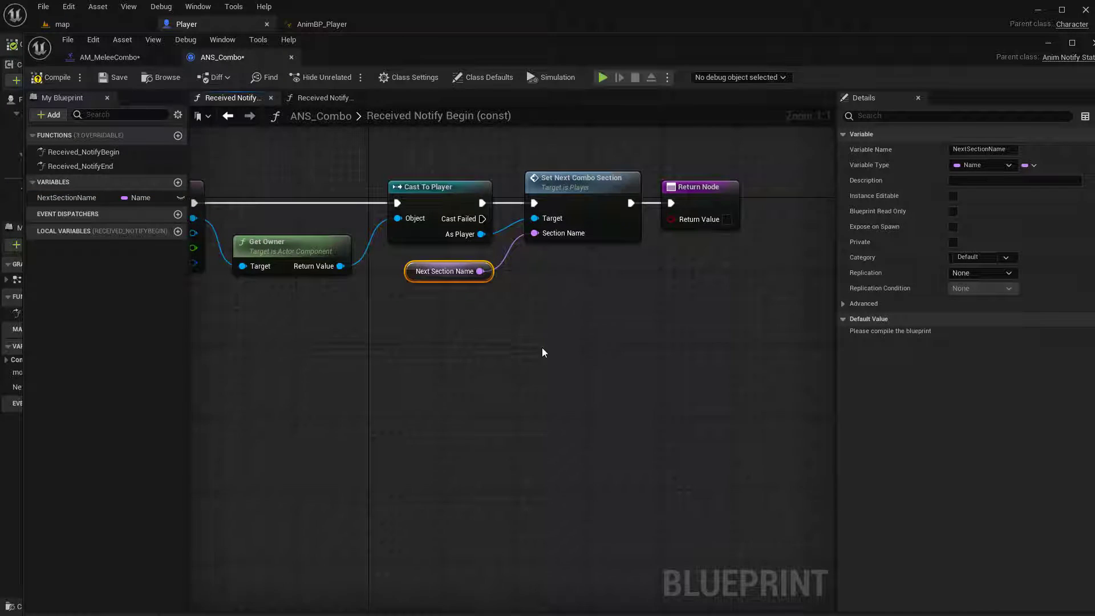
left_click(69, 198)
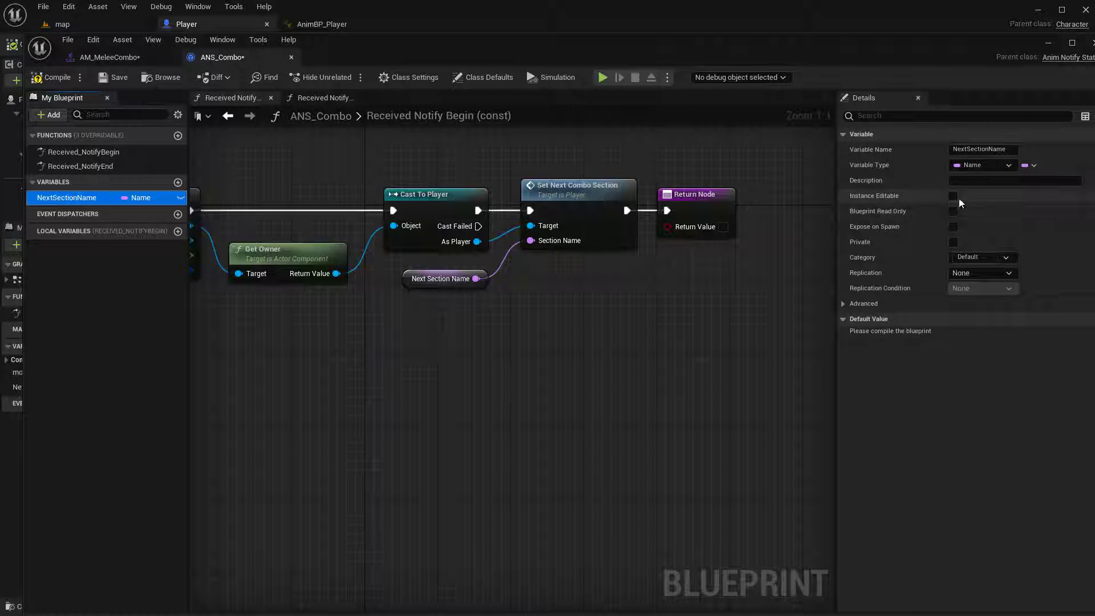
left_click(953, 197)
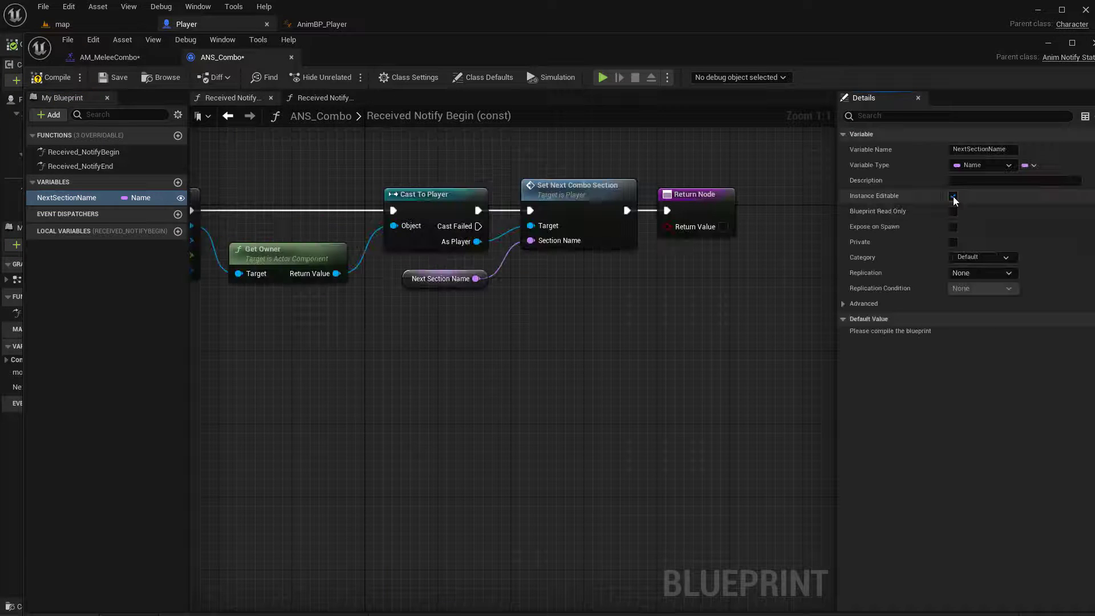
left_click(952, 227)
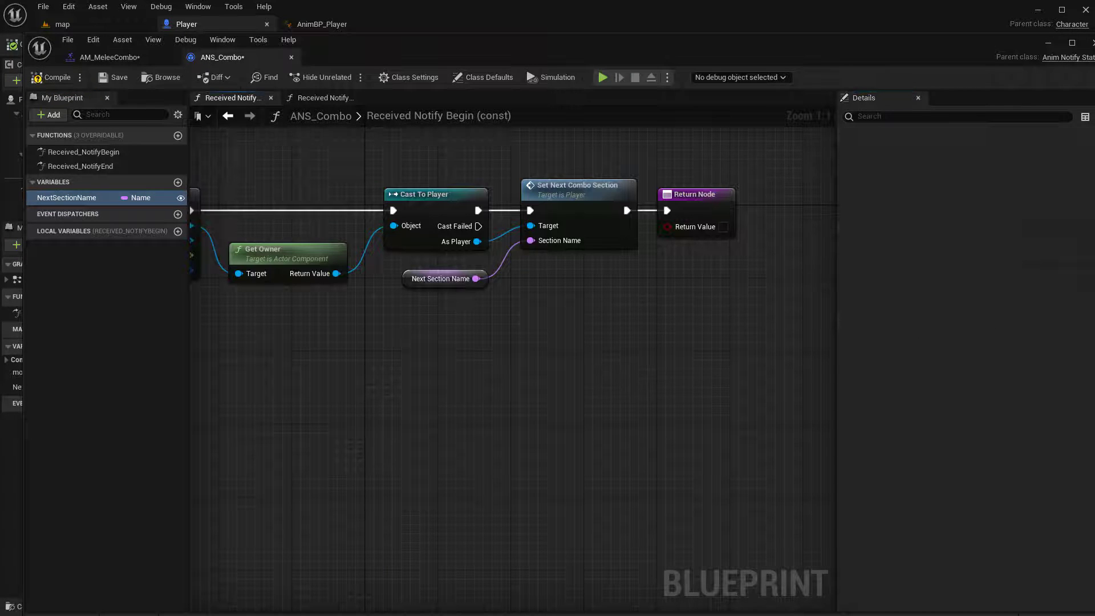
left_click(41, 79)
left_click(114, 77)
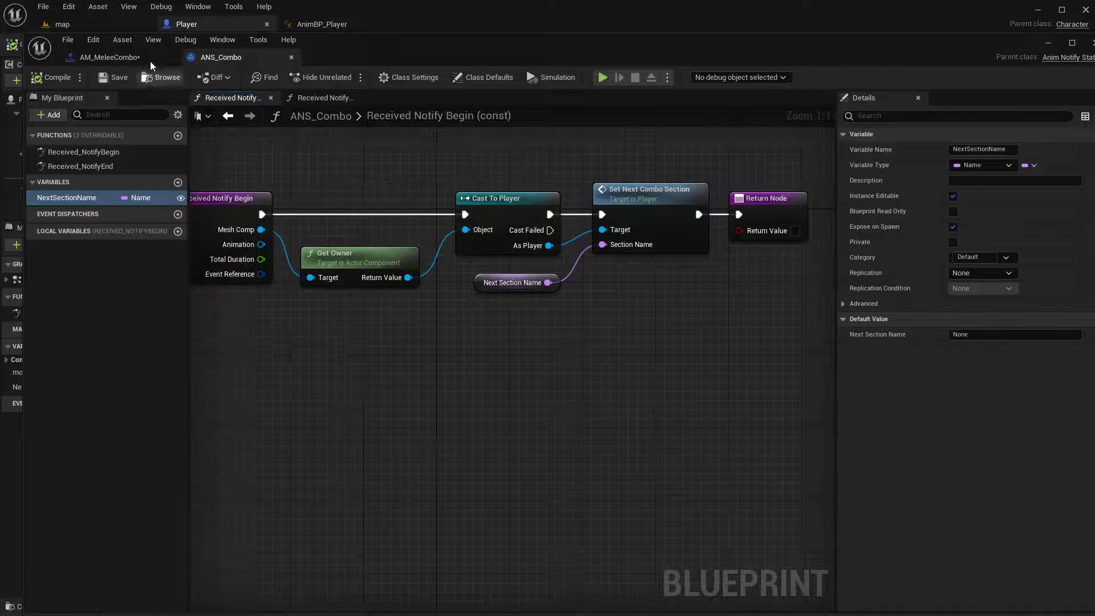
In AM_MeleeCombo, set the first ANS_Combo notify's Next Section Name to Combo_02 and scrub the preview within the notify
left_click(131, 57)
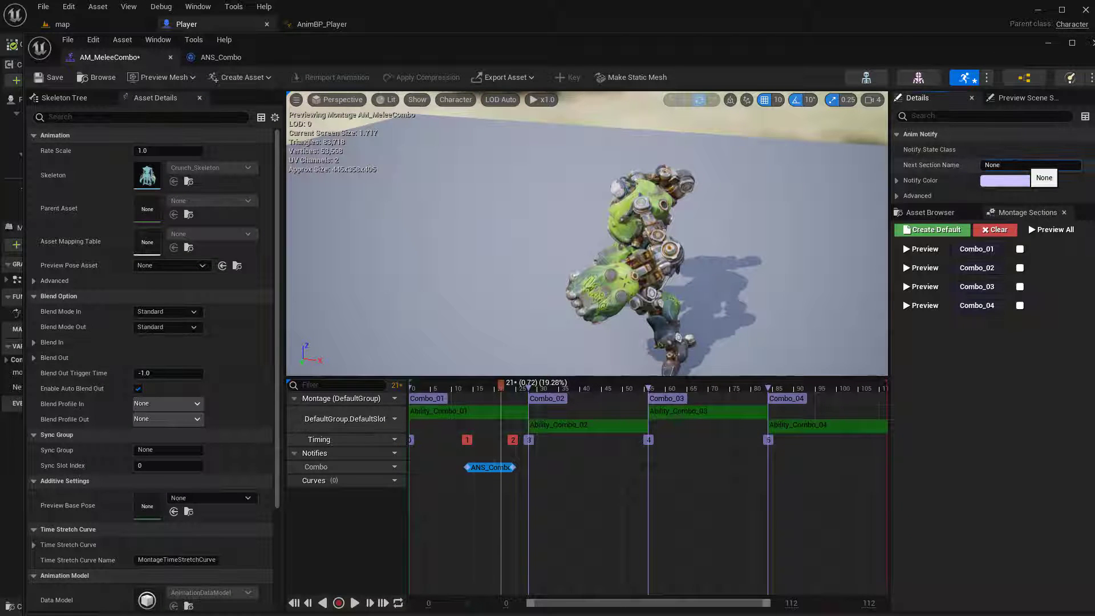
left_click(1023, 165)
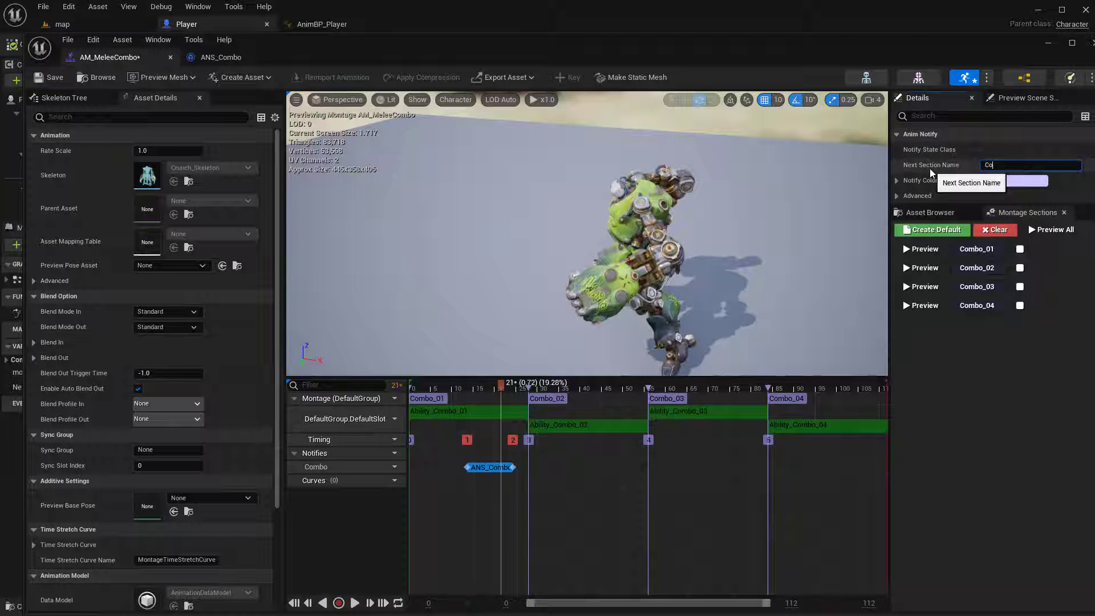
type("Combo_02")
key("Return")
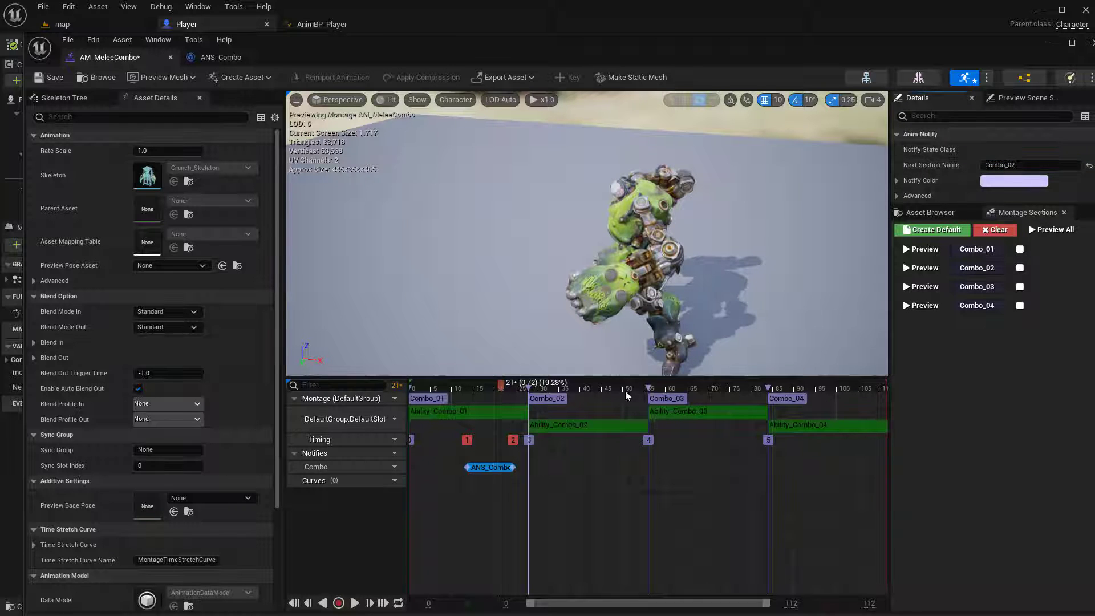
mouse_move(501, 387)
left_mouse_down()
mouse_move(462, 398)
mouse_move(486, 398)
left_mouse_up()
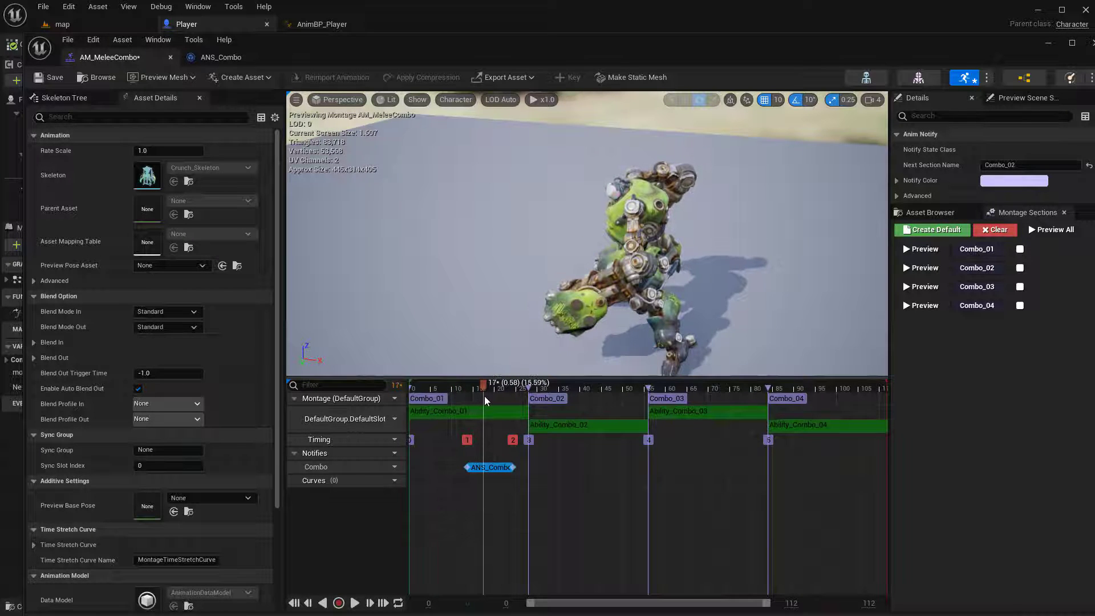
Open ANS_Combo's Received_NotifyEnd function and spread its entry node and Return Node apart
left_click(220, 57)
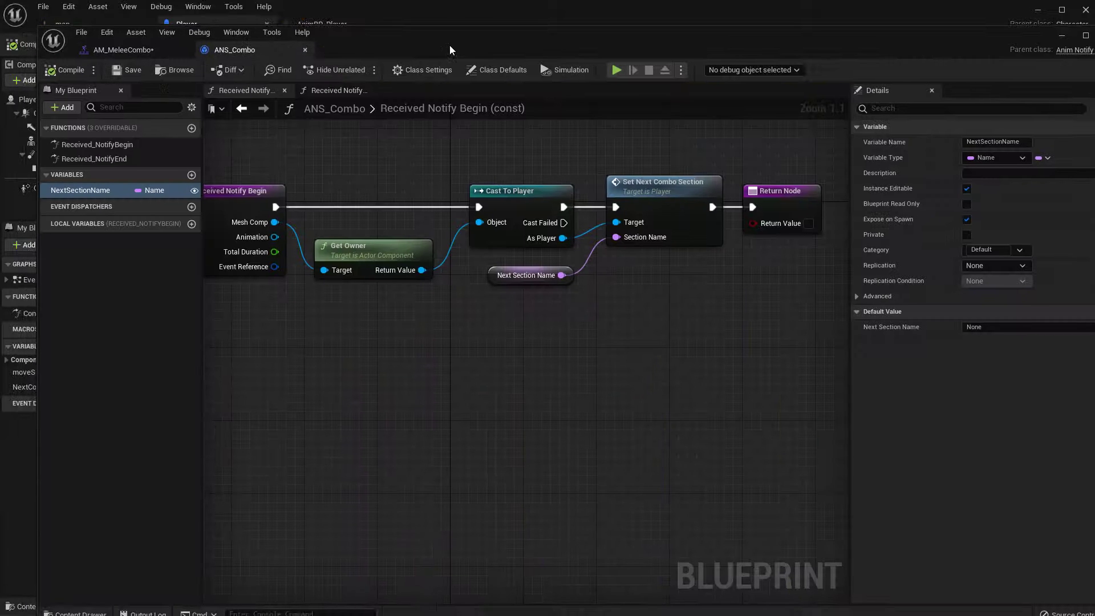
double_click(95, 158)
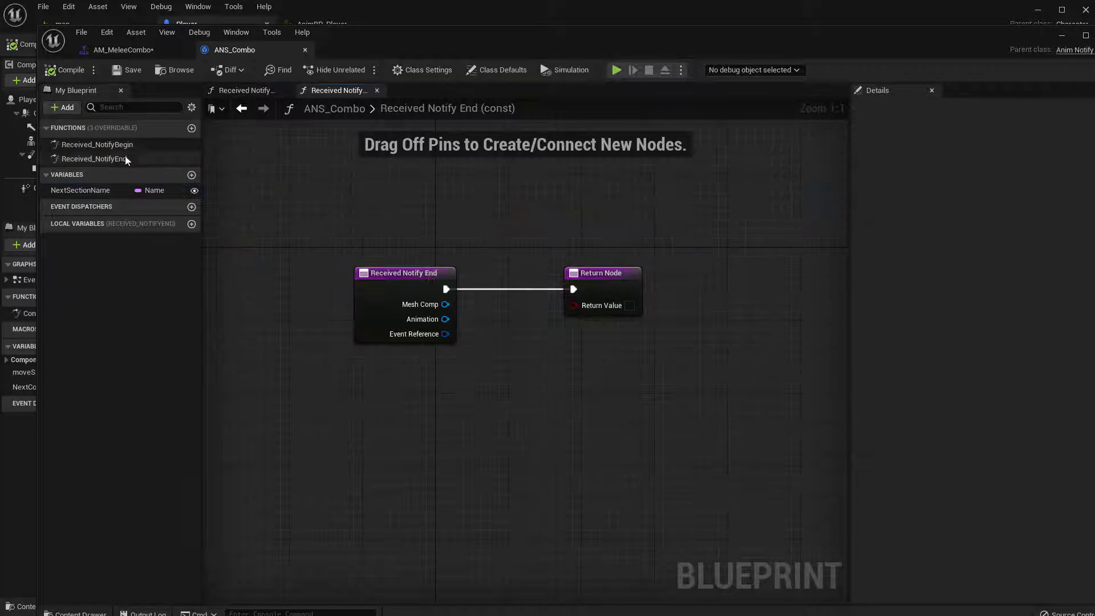
right_click_drag(483, 229, 475, 227)
left_click_drag(602, 274, 708, 283)
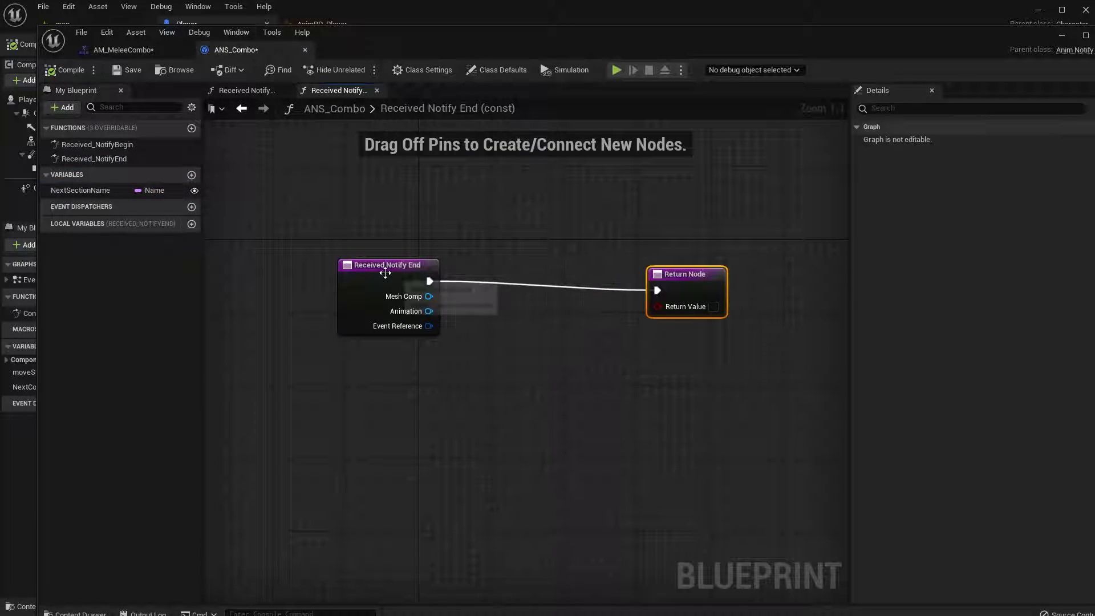
left_click_drag(384, 273, 346, 283)
Copy the Get Owner and Cast To Player nodes from Received Notify Begin into Received Notify End
left_click(247, 90)
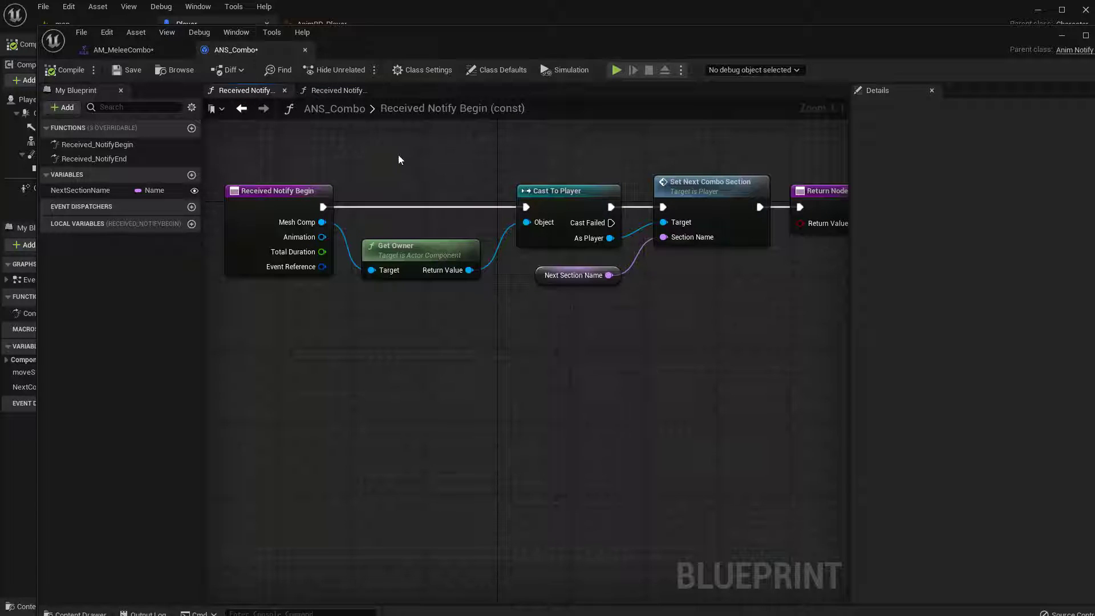
left_click_drag(398, 155, 528, 359)
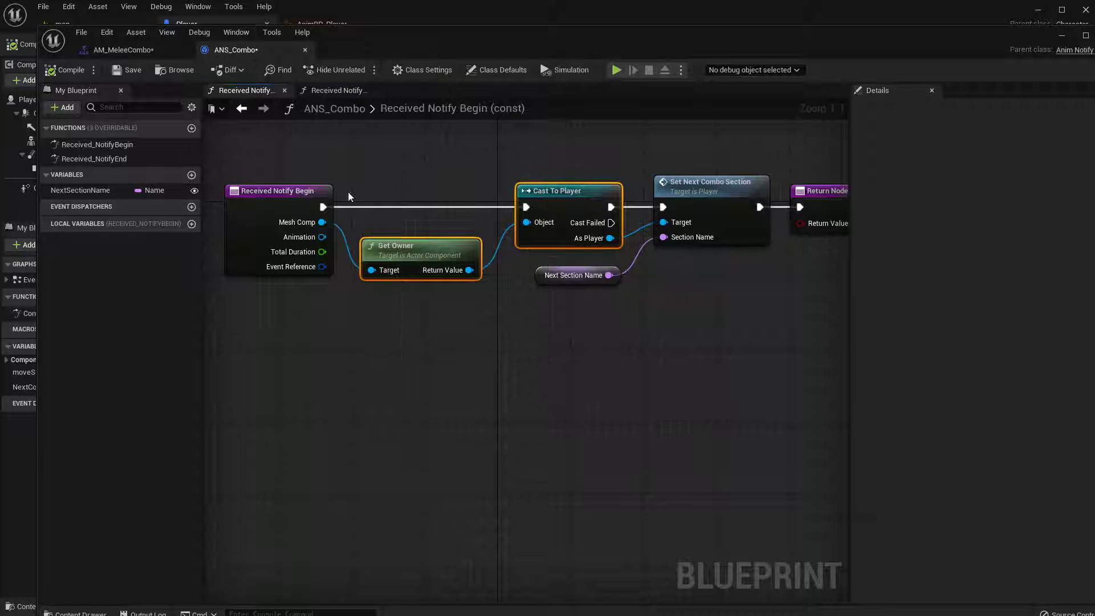
key("ctrl+c")
left_click(337, 90)
key("ctrl+v")
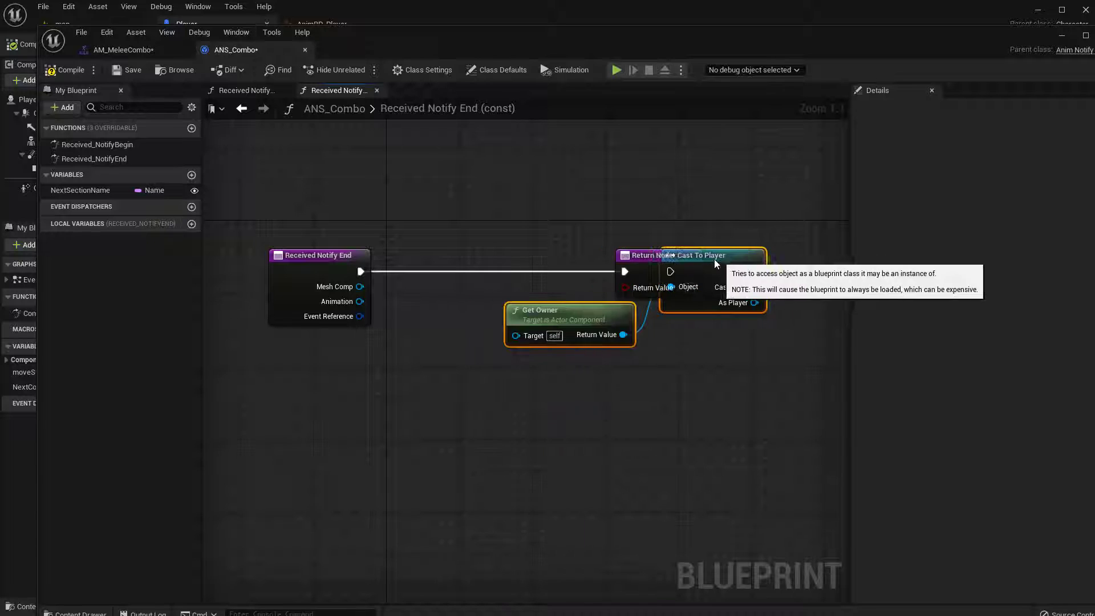
Wire Received Notify End's execution into Cast To Player and Mesh Comp into Get Owner's Target, then align the pasted nodes with the entry node
left_click_drag(715, 263, 495, 318)
left_click_drag(360, 271, 451, 326)
left_click_drag(359, 286, 297, 390)
left_click_drag(303, 272, 230, 272)
left_click_drag(400, 312, 459, 371)
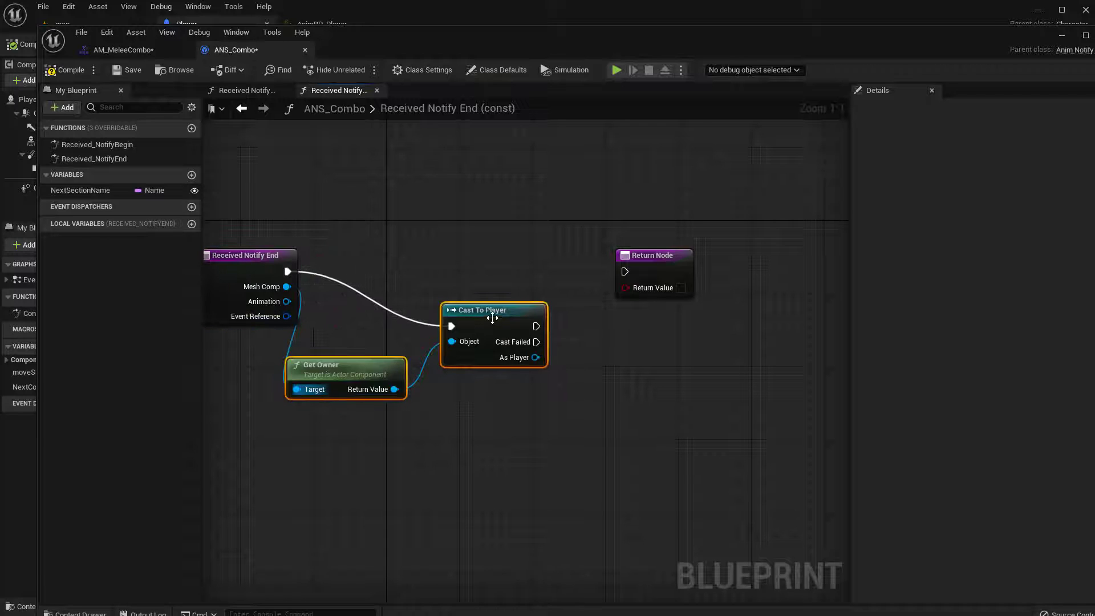
left_click_drag(490, 313, 523, 259)
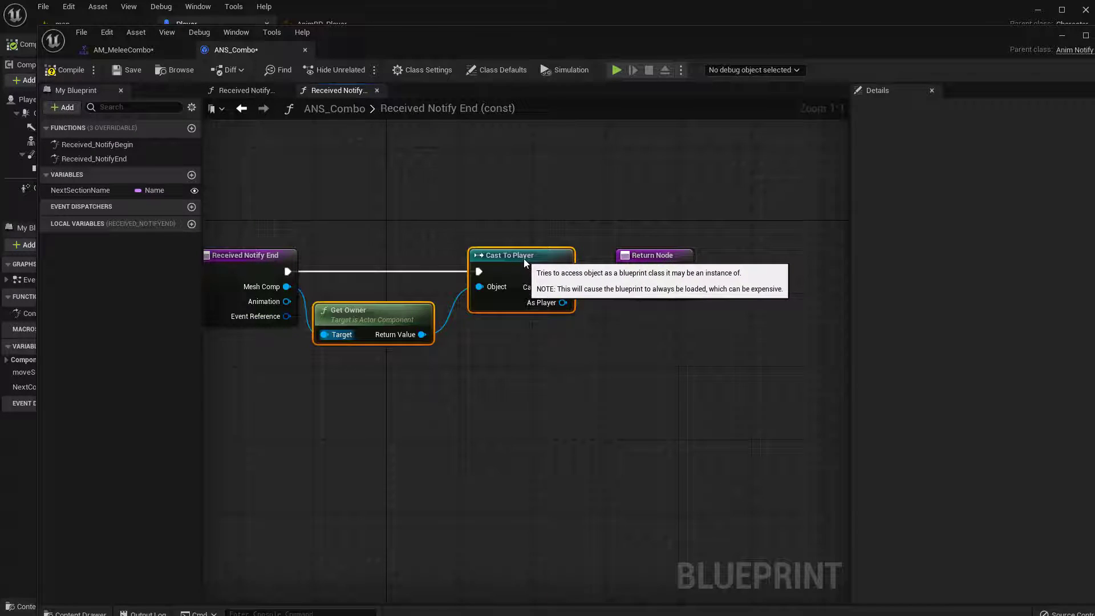
Reposition Get Owner and Cast To Player and move the Return Node away to leave room for another node
left_click(481, 384)
left_click_drag(409, 310, 437, 310)
right_click_drag(586, 286, 572, 285)
left_click_drag(647, 258, 749, 266)
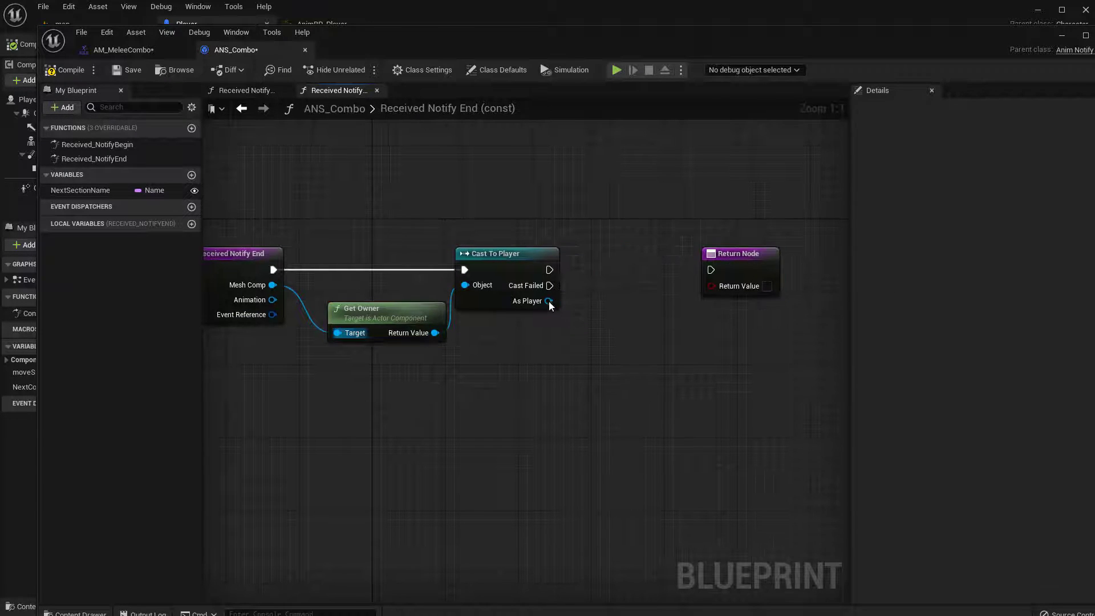
Add a Clear Combo call from the As Player output and wire it between Cast To Player and the Return Node
left_click_drag(548, 300, 594, 292)
type("clear com")
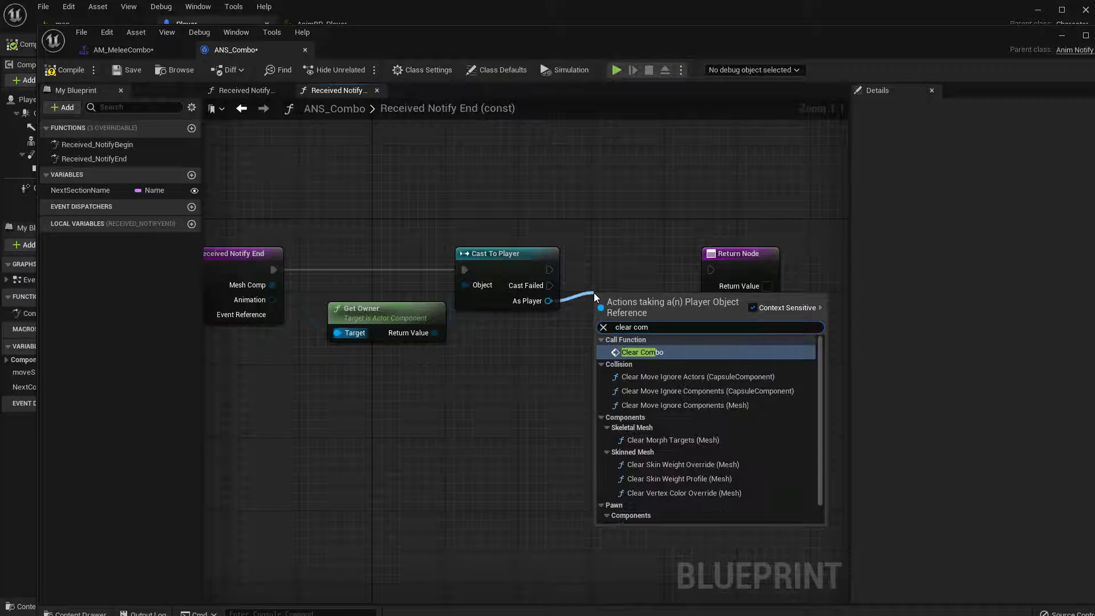
key("Return")
left_click_drag(656, 288, 724, 261)
left_click(683, 270)
left_click_drag(637, 252, 628, 252)
right_click_drag(609, 338, 657, 320)
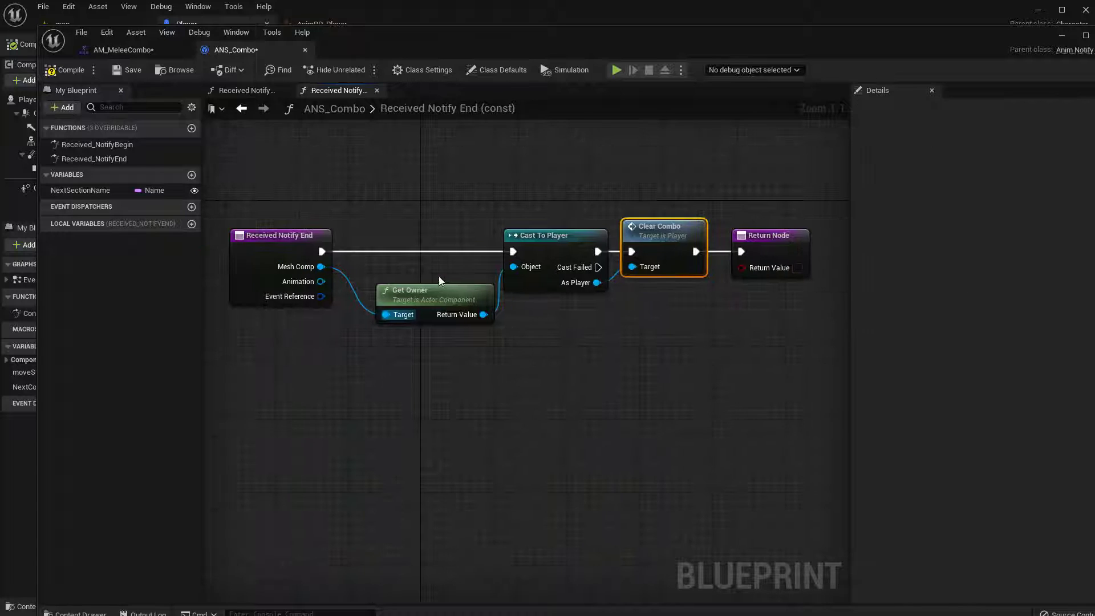
Tidy the Received Notify End graph by evening out the spacing of Get Owner, Clear Combo and the Return Node
left_click_drag(436, 292, 426, 276)
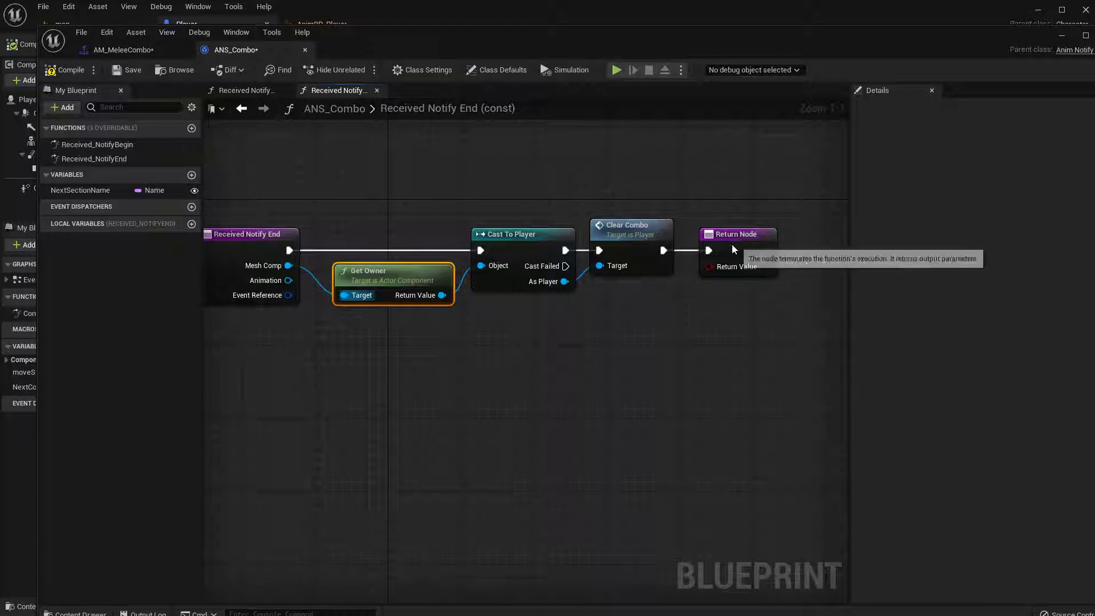
left_click_drag(736, 240, 728, 239)
left_click(657, 234)
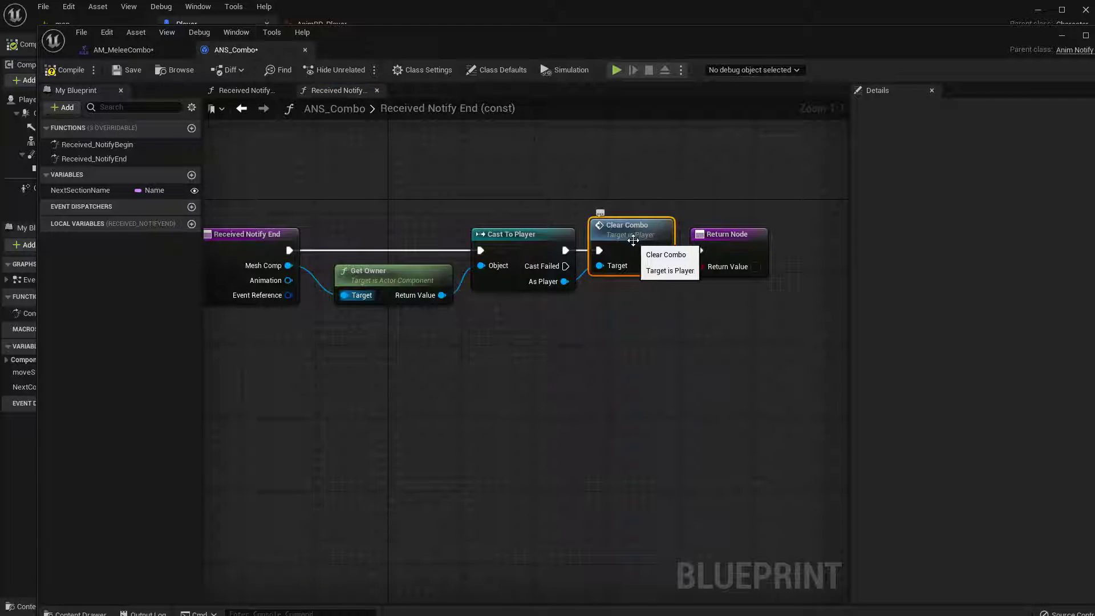
right_click_drag(633, 240, 652, 237)
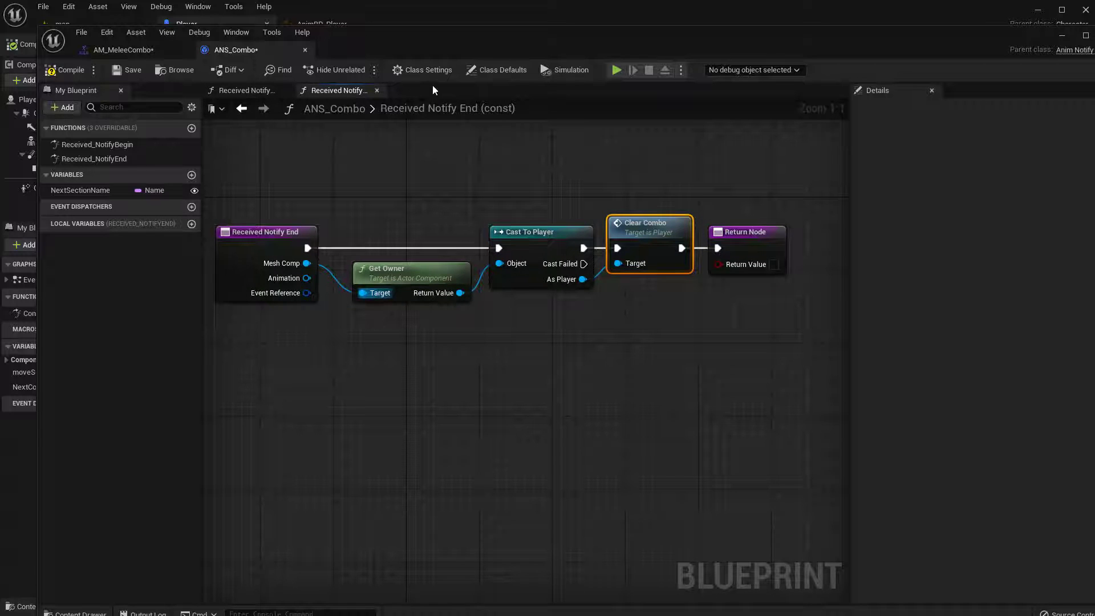
Check the ClearCombo event in Player's Event Graph, then save ANS_Combo and return to AM_MeleeCombo
left_click_drag(443, 39, 310, 475)
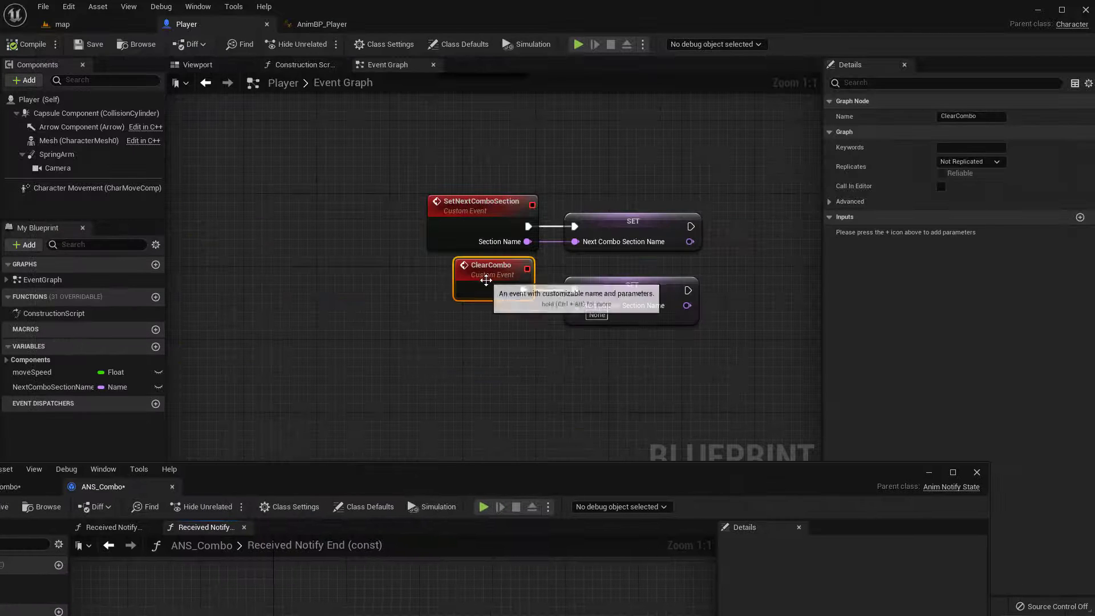
left_click_drag(619, 480, 793, 189)
left_click(163, 217)
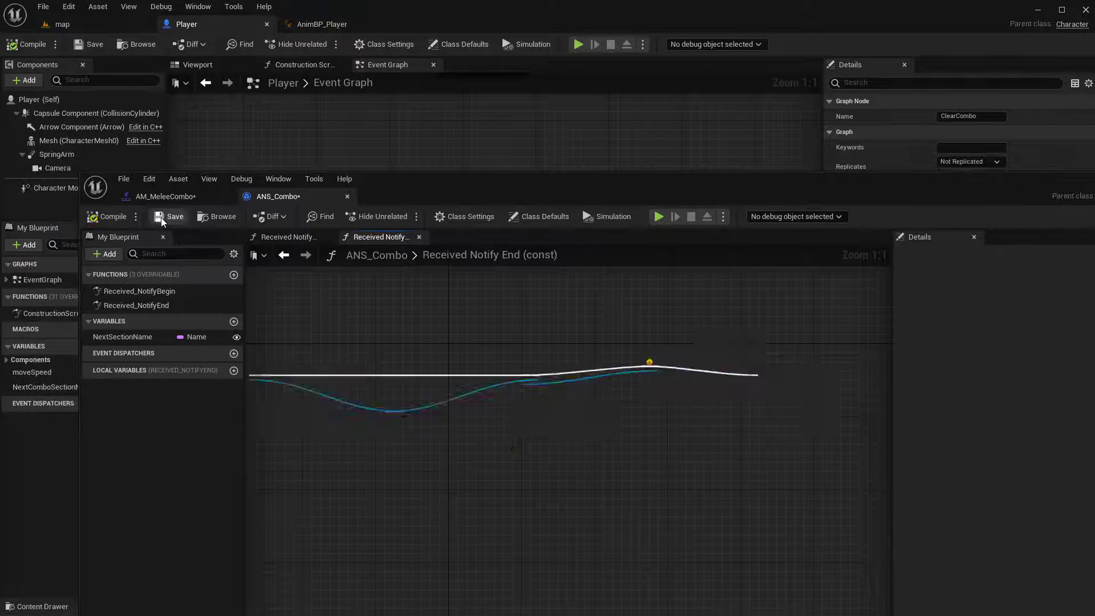
left_click(140, 196)
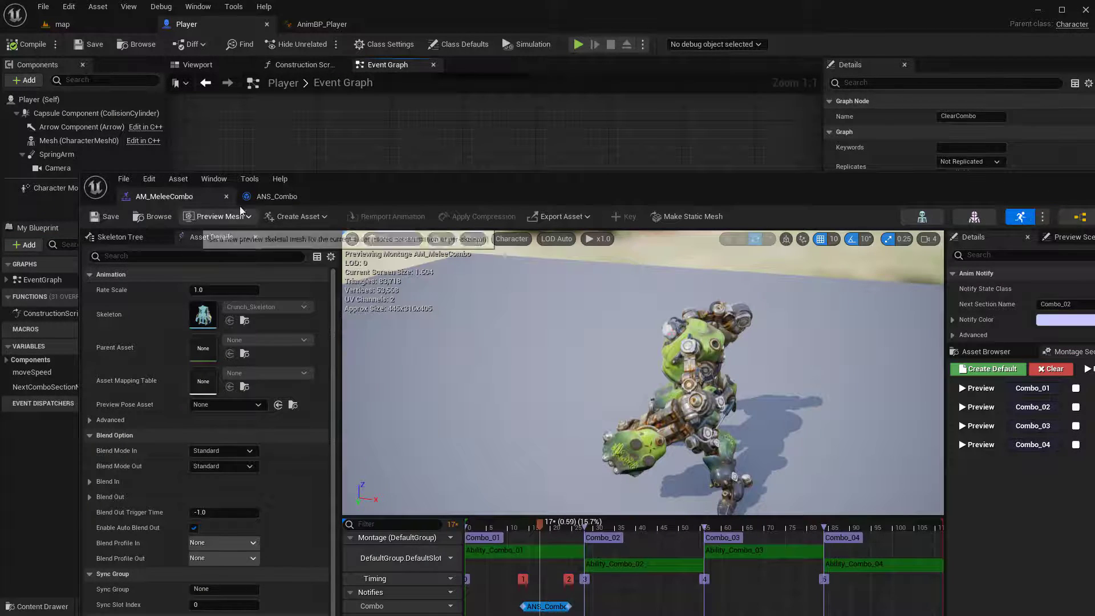
Duplicate the ANS_Combo notify on the Combo track and place the copy within the Combo_02 section
left_click_drag(396, 176, 307, 5)
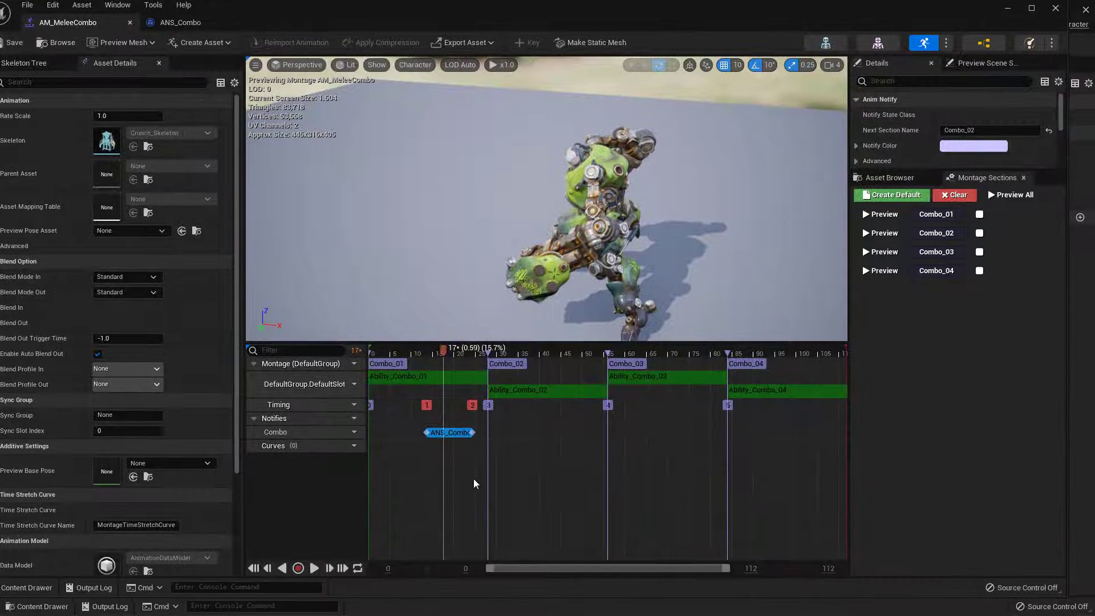
left_click(471, 474)
left_click(451, 431)
key("ctrl+c")
key("ctrl+v")
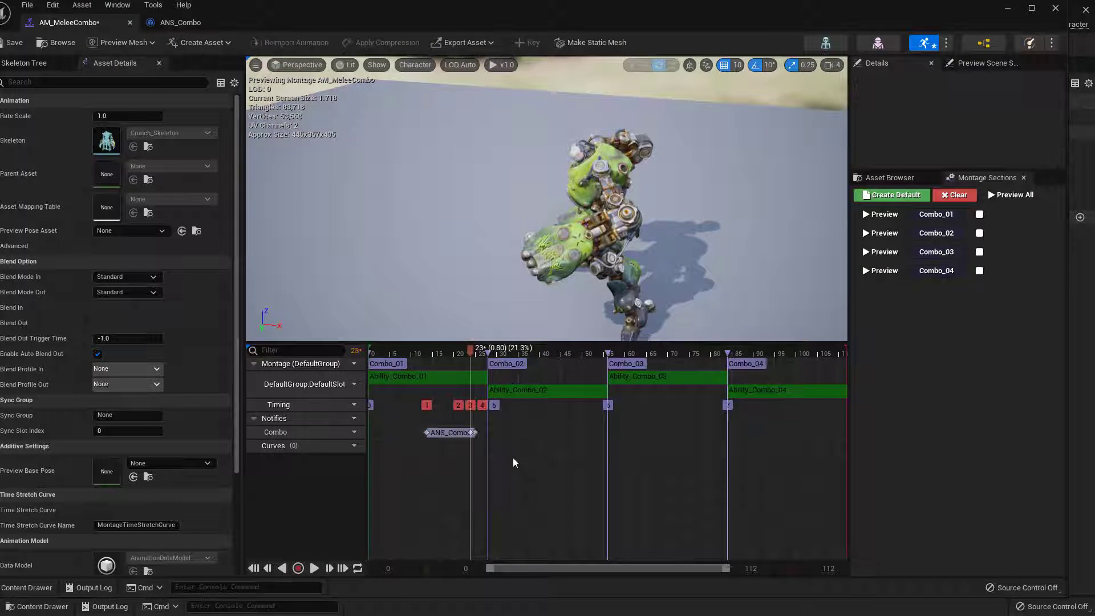
left_click_drag(451, 433, 410, 434)
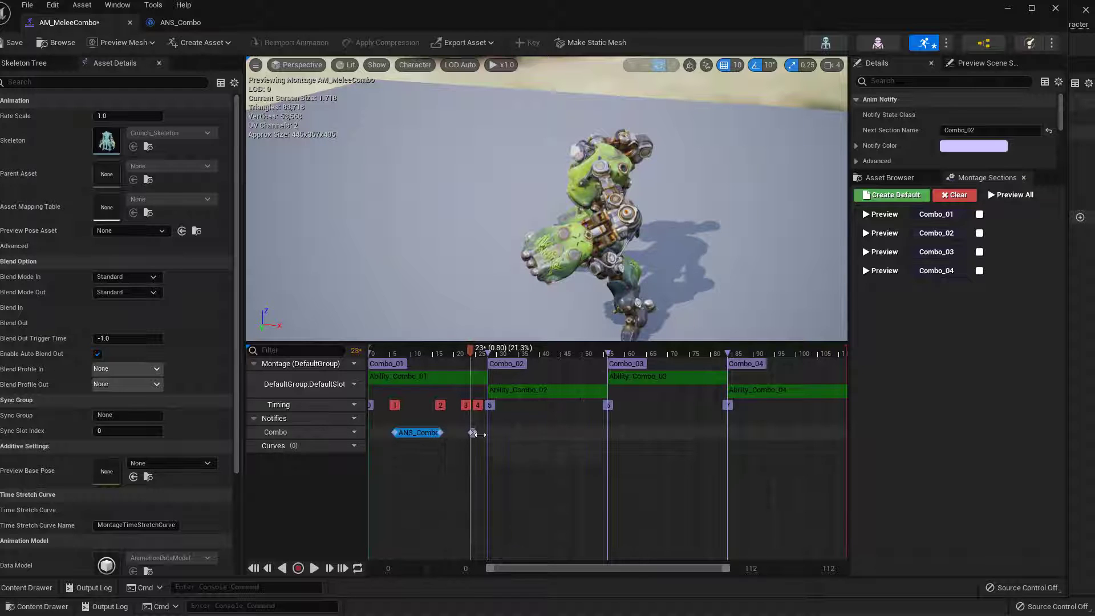
left_click_drag(477, 433, 535, 433)
Adjust the Combo_01 section's ANS_Combo notify to start at about 0.302 sec and last about 0.418 sec
mouse_move(442, 432)
left_mouse_down()
mouse_move(473, 434)
mouse_move(460, 434)
left_mouse_up()
left_click_drag(393, 434, 406, 433)
left_click(437, 434)
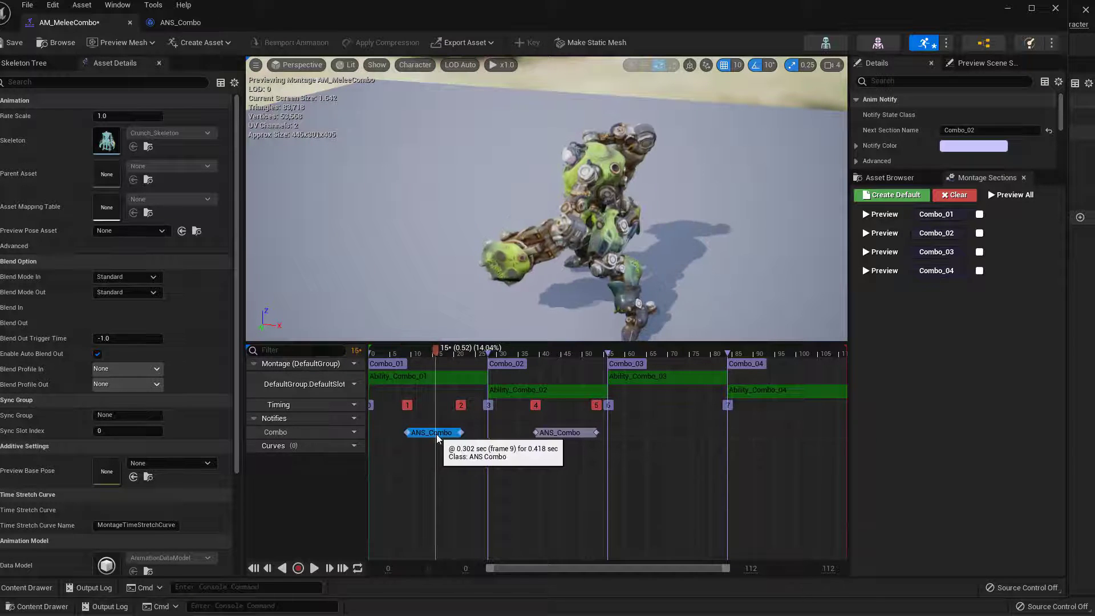
Reposition the ANS_Combo notify within the Combo_02 section and set its Next Section Name to Combo_03
left_click(564, 435)
key("Delete")
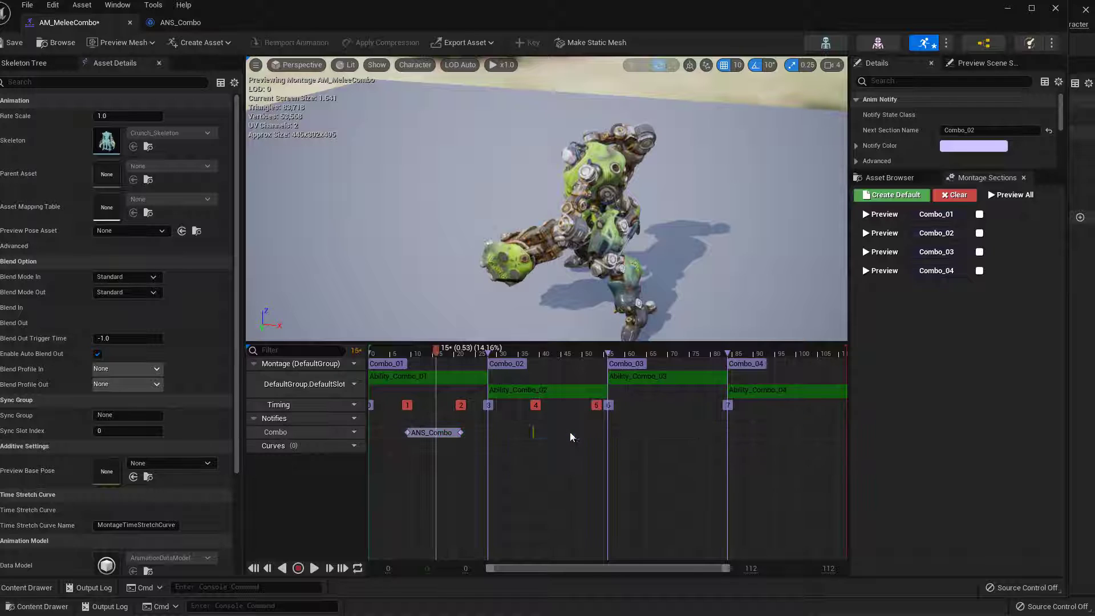
left_click_drag(570, 433, 550, 433)
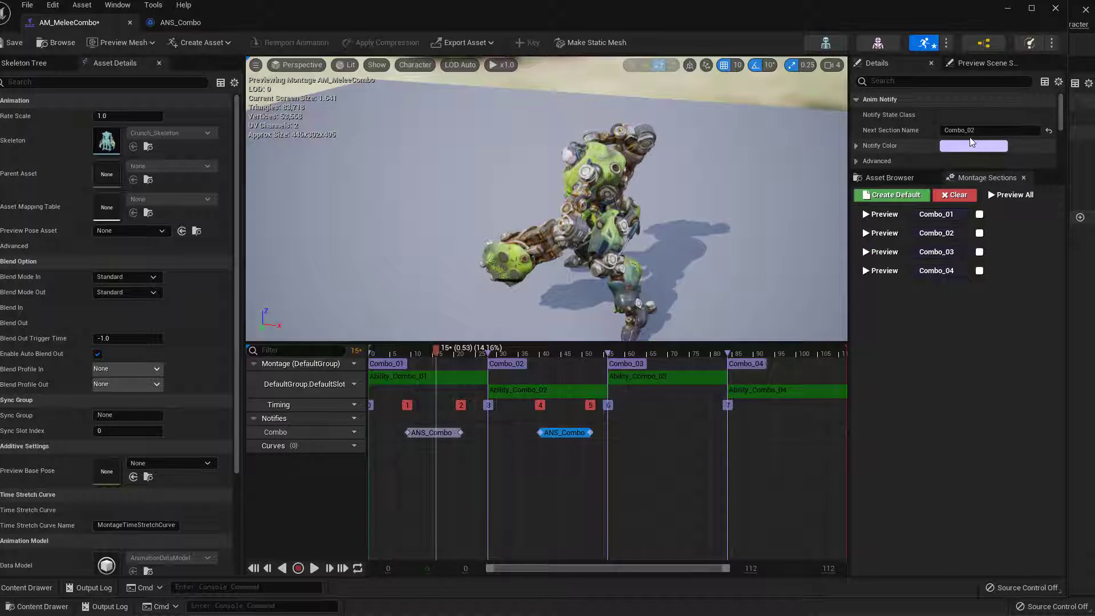
left_click_drag(970, 131, 979, 132)
type("3")
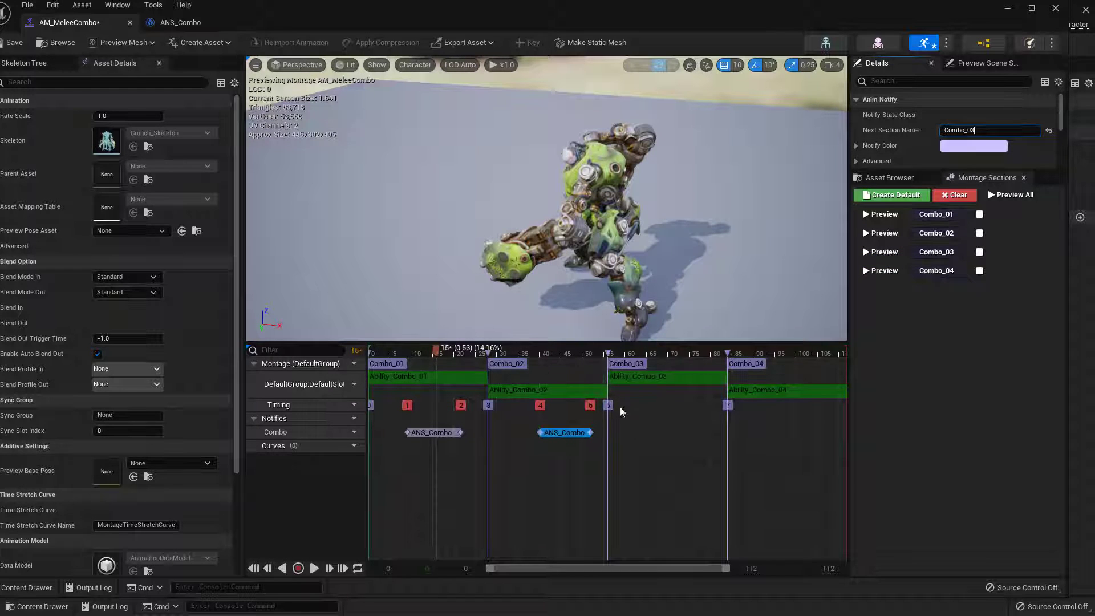
Paste another ANS_Combo notify, place it in the Combo_03 section at about frame 68, and set its Next Section Name to Combo_04
left_click(572, 447)
left_click(560, 432)
key("ctrl+v")
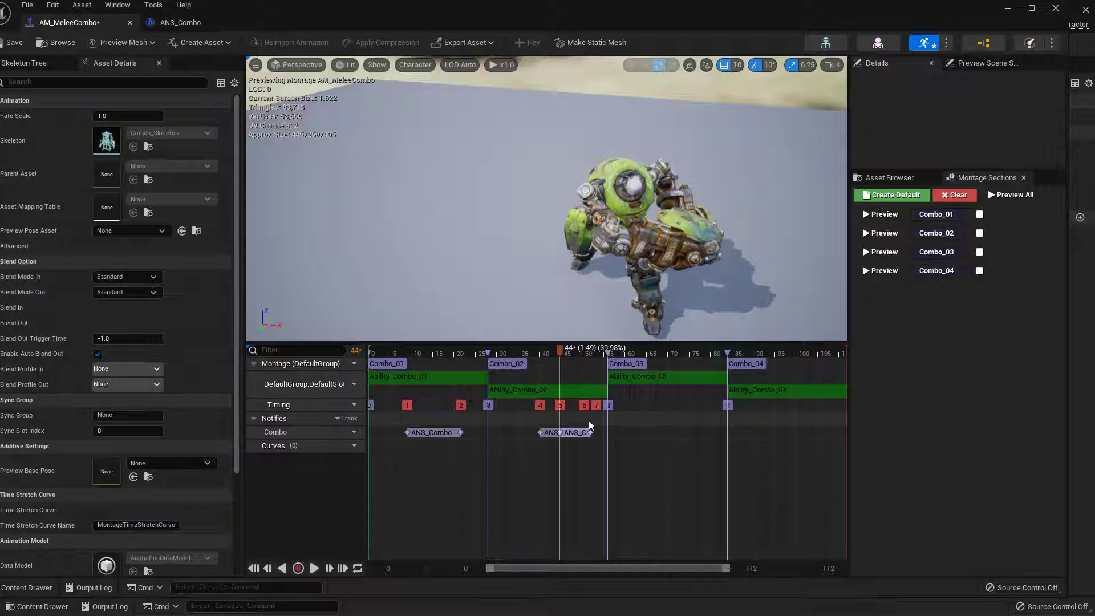
left_click_drag(587, 433, 675, 435)
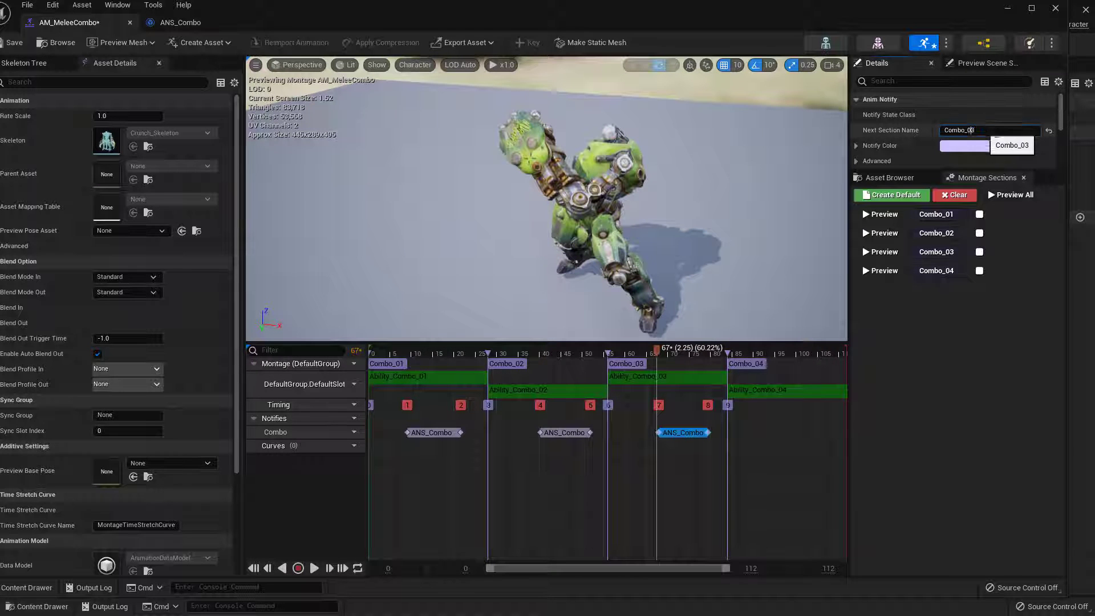
left_click(738, 471)
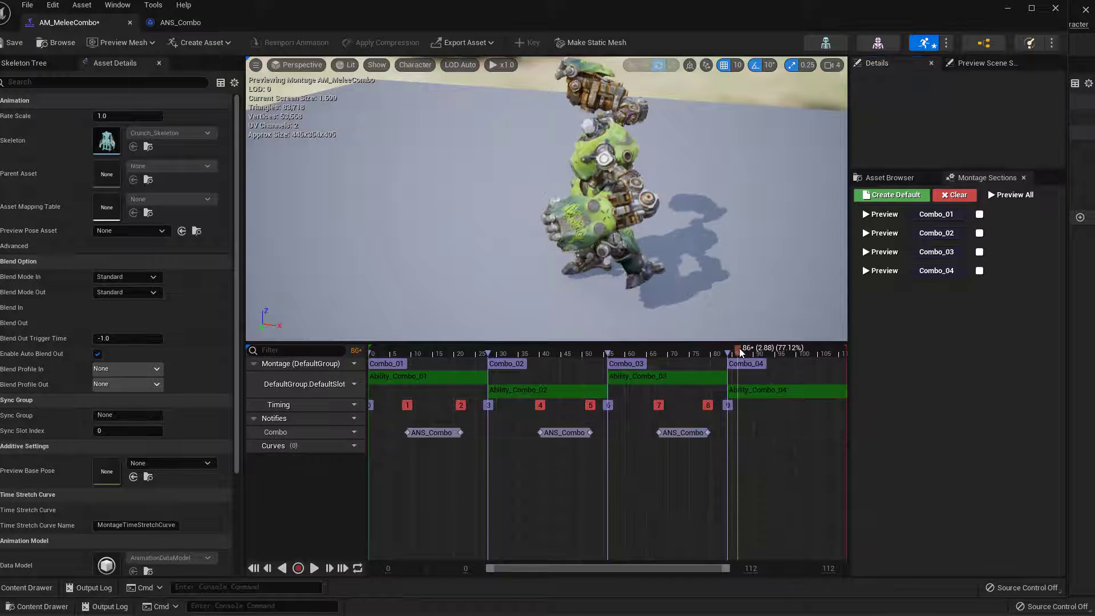
Extend the Combo_03 section's ANS_Combo notify to about 0.44 sec after scrubbing the preview, and save AM_MeleeCombo
left_click_drag(739, 351, 595, 355)
left_click_drag(700, 370, 630, 402)
left_click(676, 432)
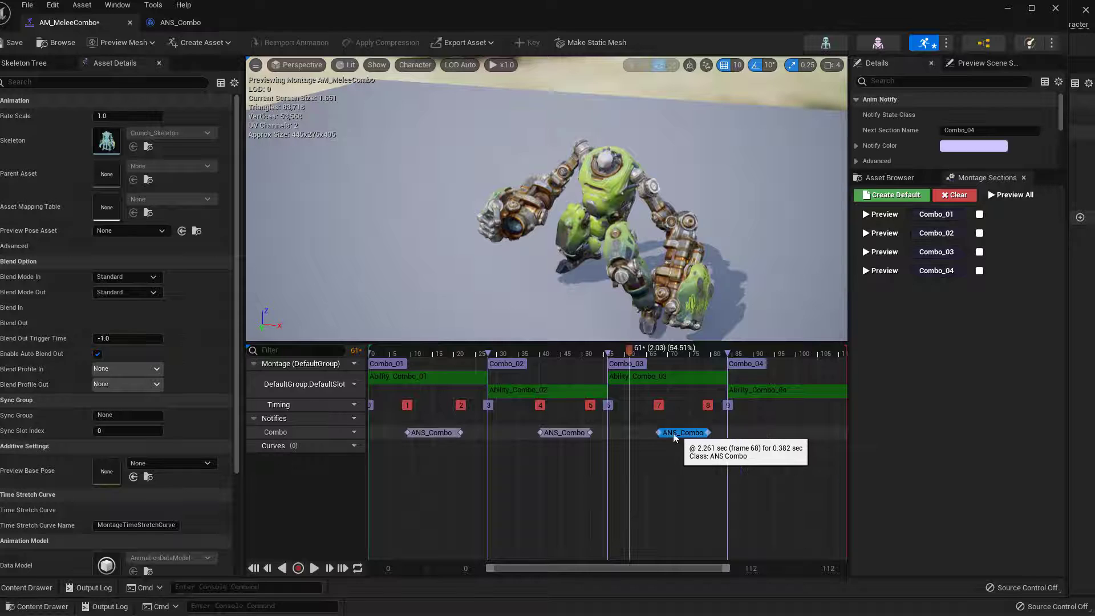
left_click_drag(709, 433, 715, 434)
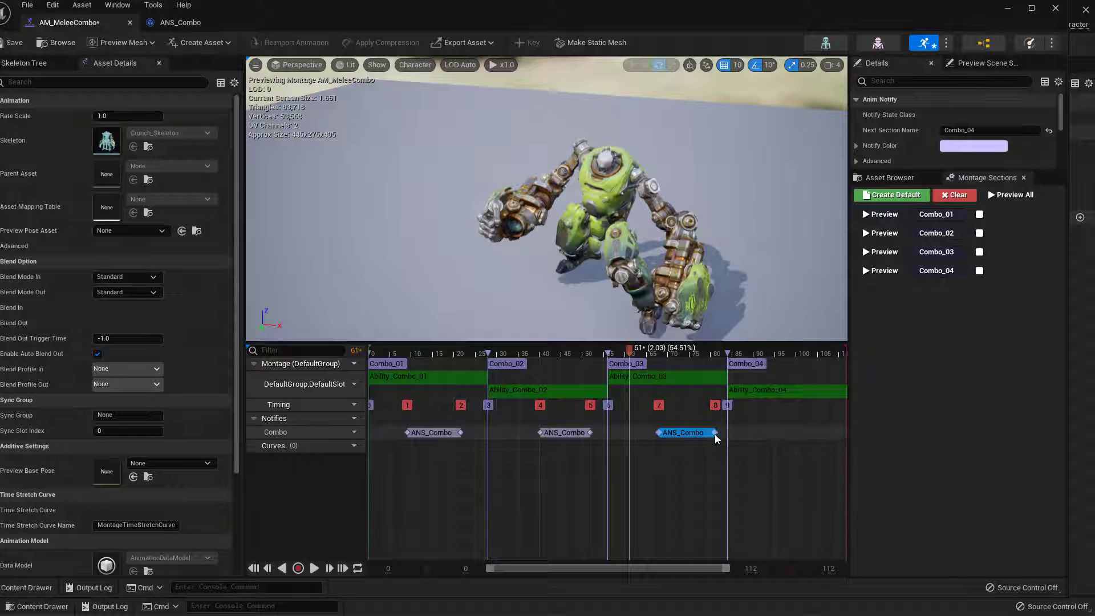
left_click_drag(628, 351, 436, 349)
left_click(11, 44)
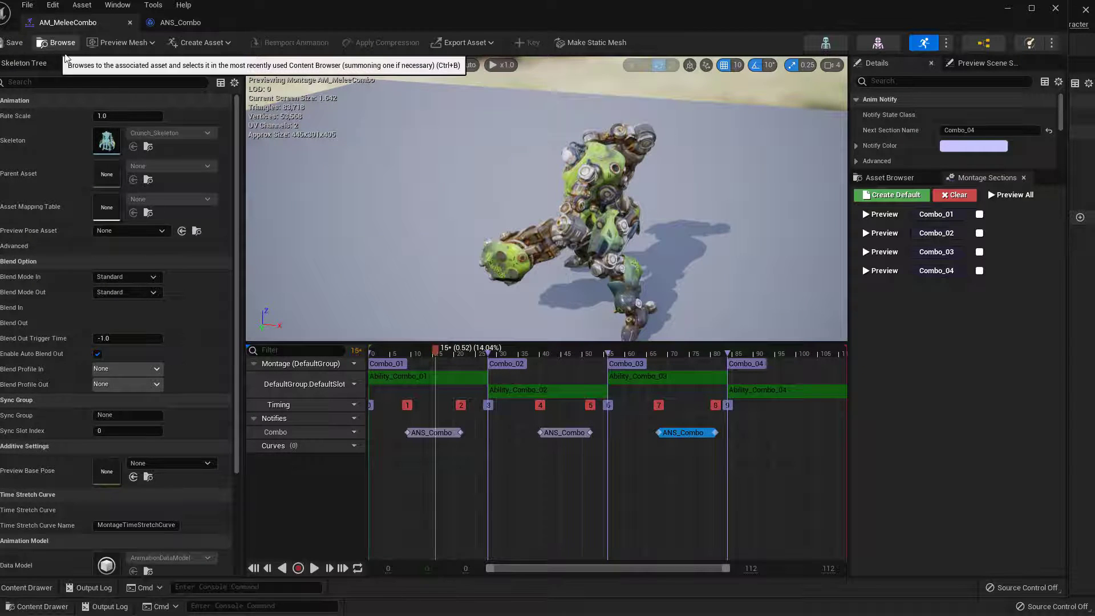
left_click(702, 432)
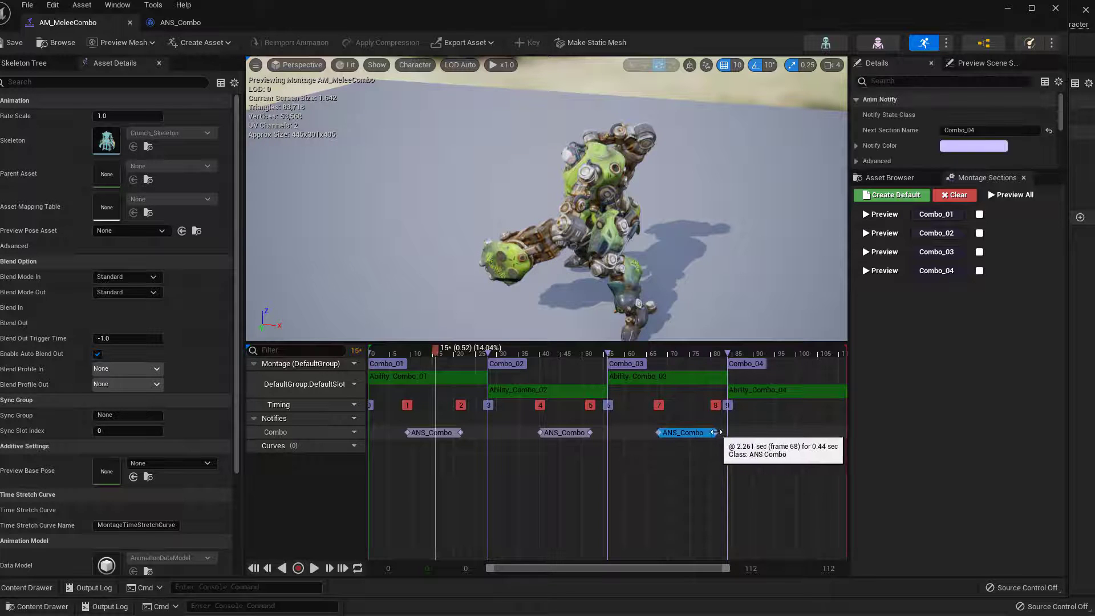
Check ANS_Combo's Received Notify End function, return to the Player blueprint, and open the project's Input settings
left_click(185, 24)
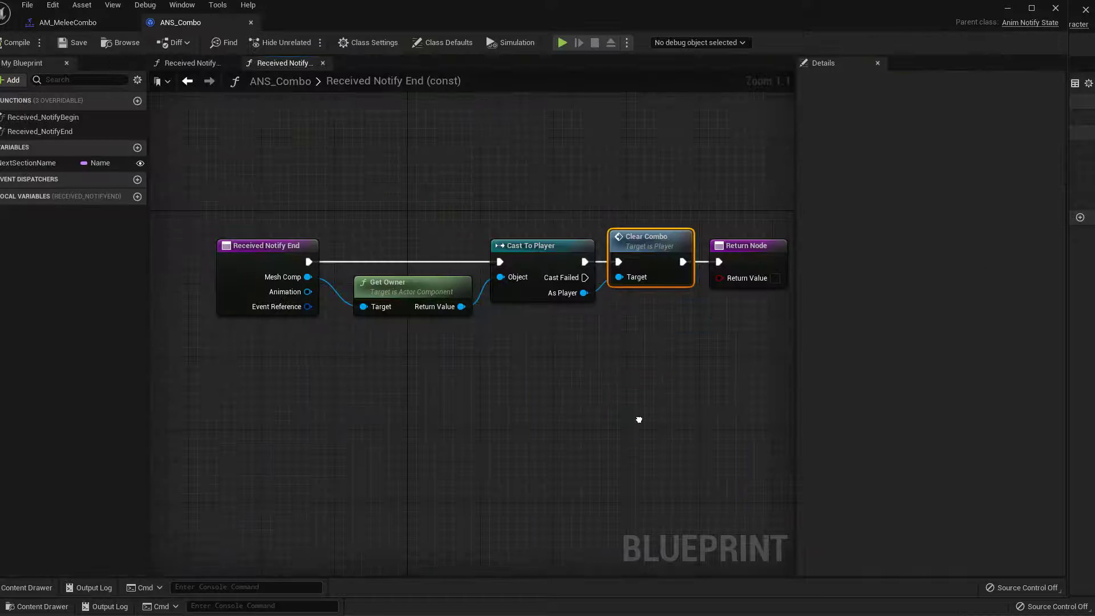
left_click(57, 136)
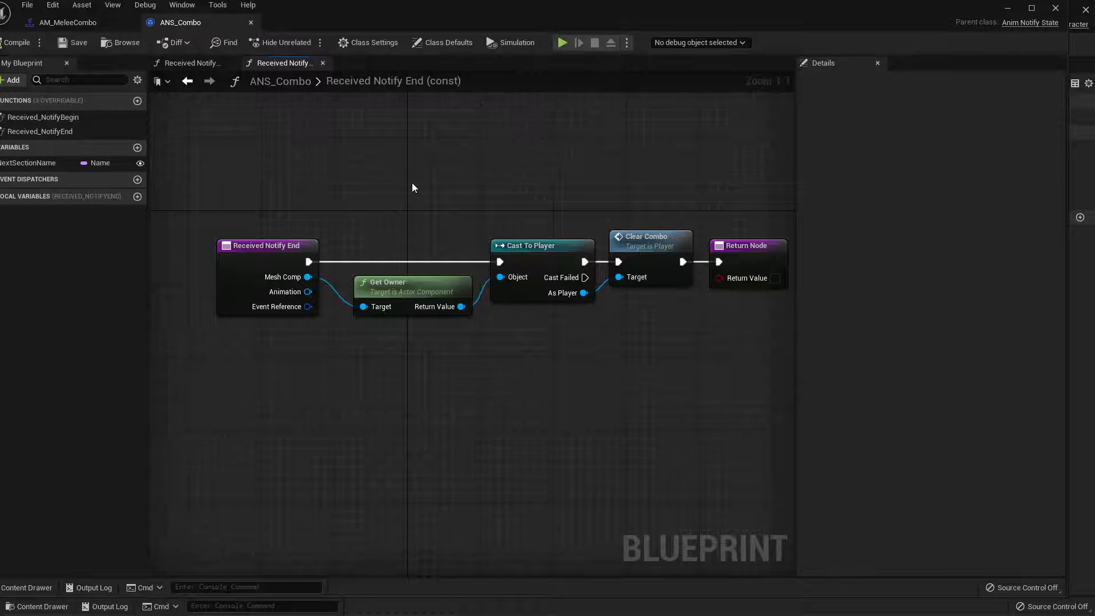
left_click(1008, 9)
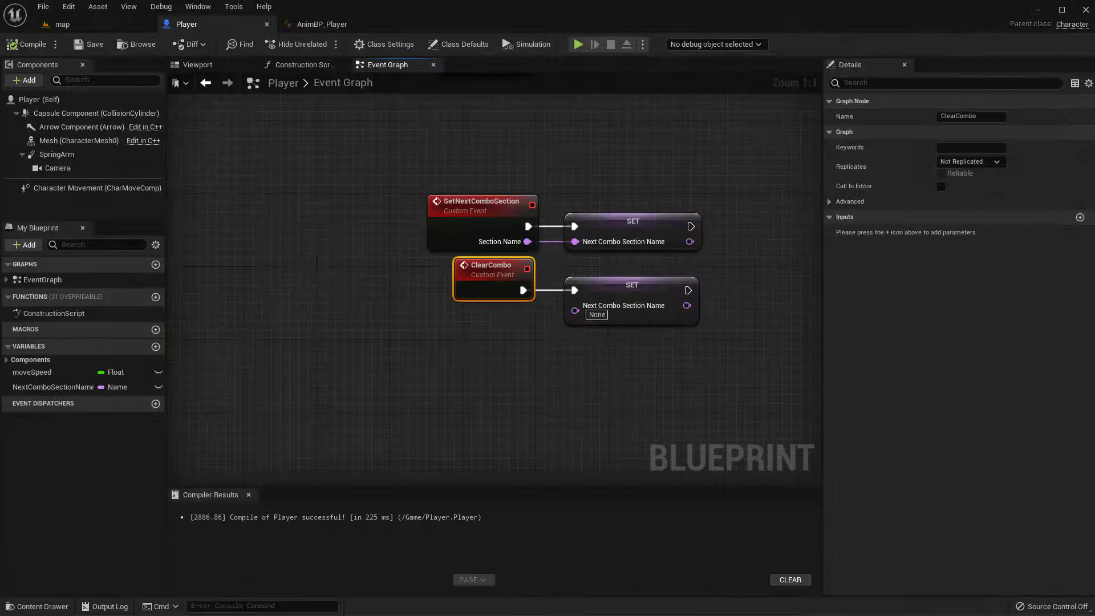
left_click(69, 8)
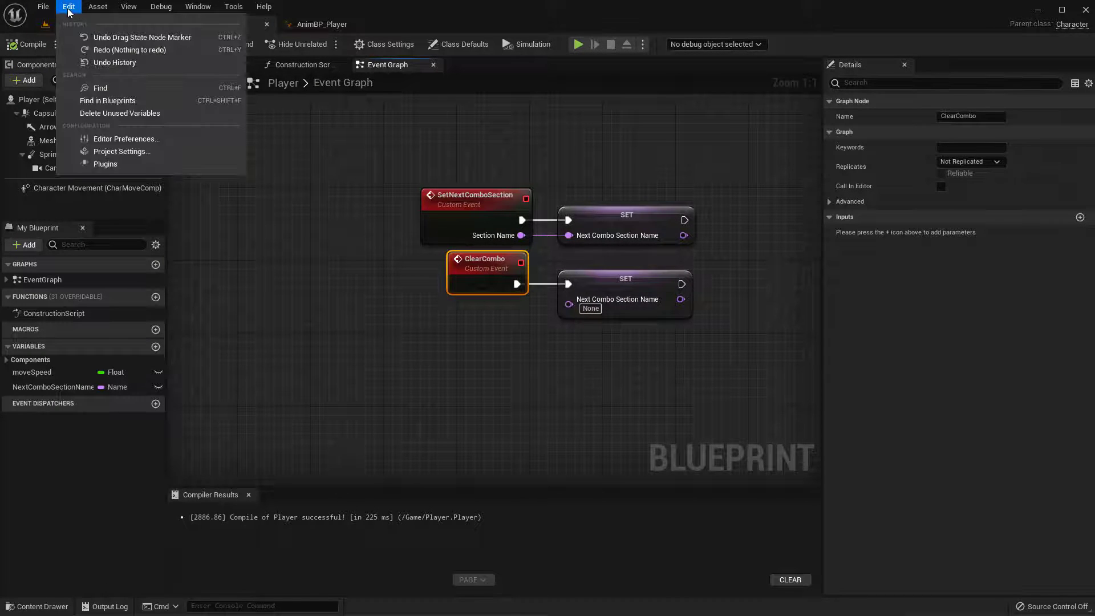
left_click(135, 154)
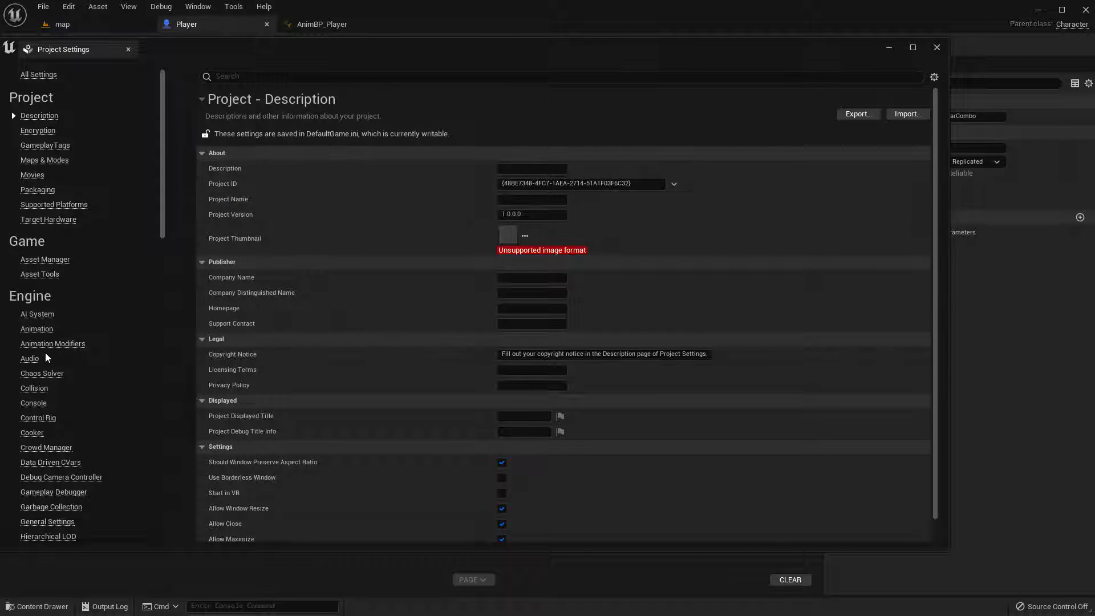
scroll(41, 482, "down", 3)
left_click(32, 497)
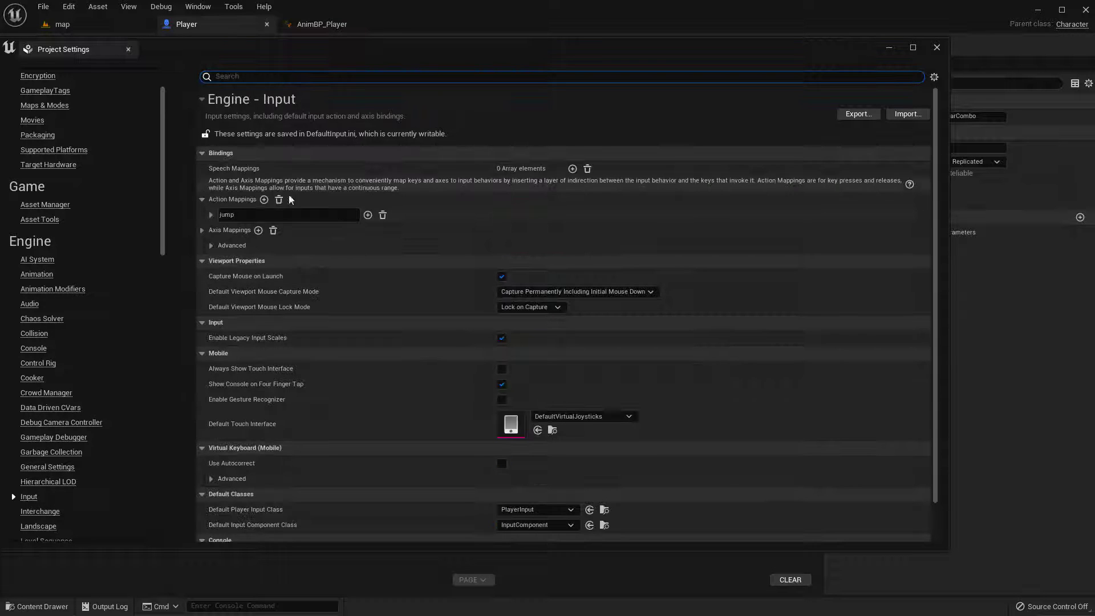
Add an action mapping named combo bound to Left Mouse Button, and close the project settings
left_click(264, 199)
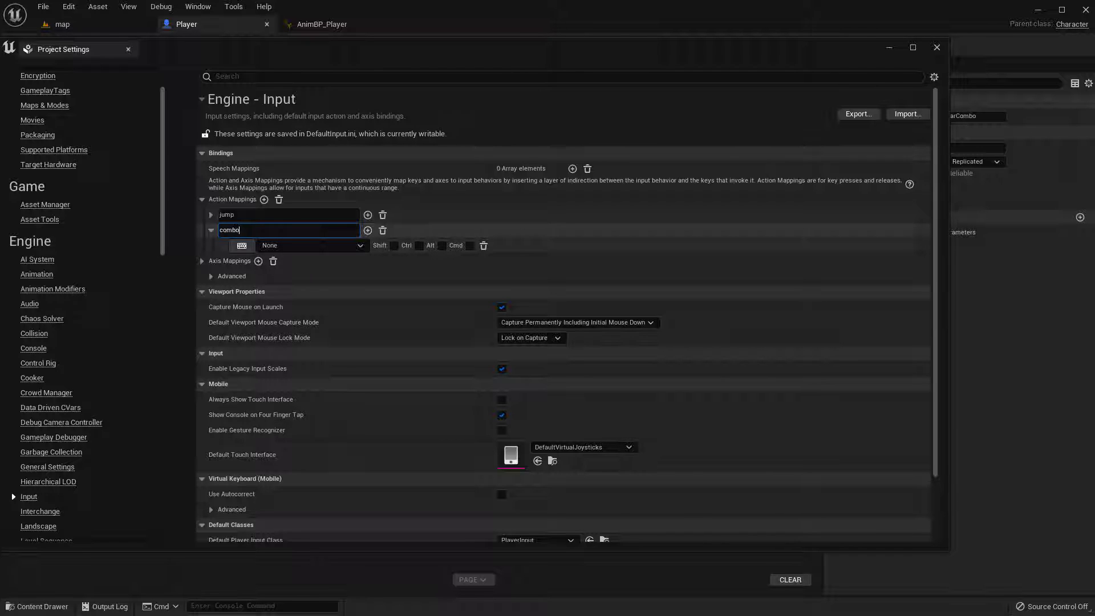
left_click(319, 245)
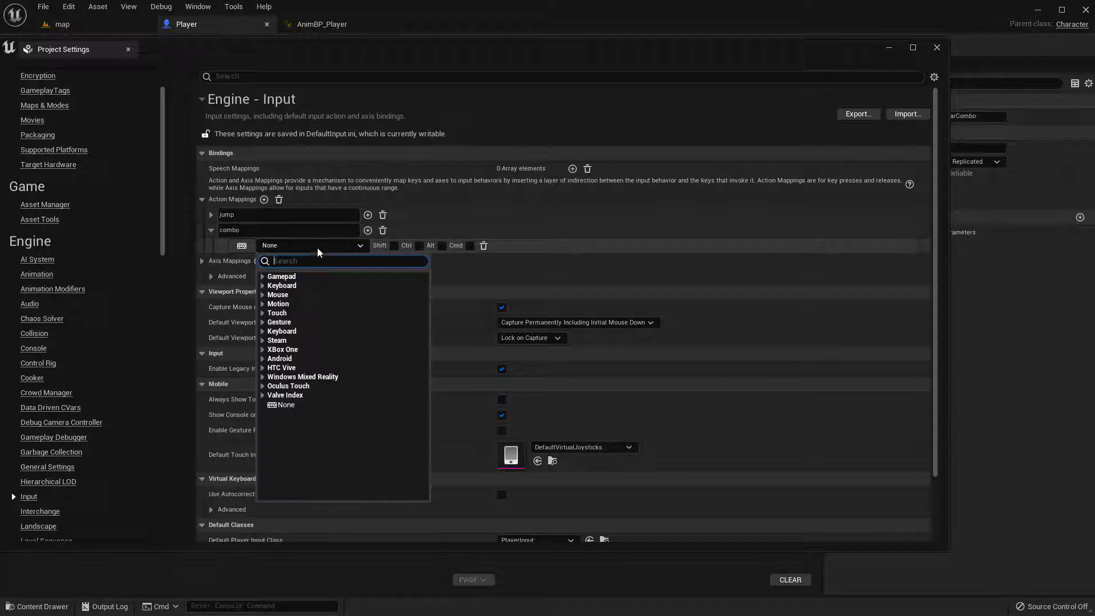
type("left")
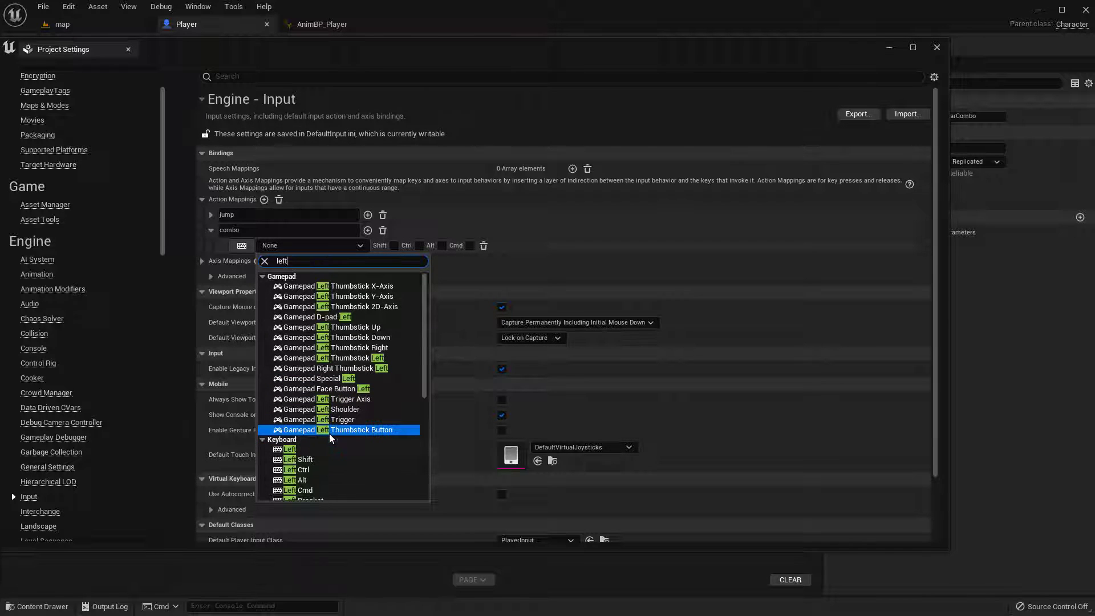
type(" mouse")
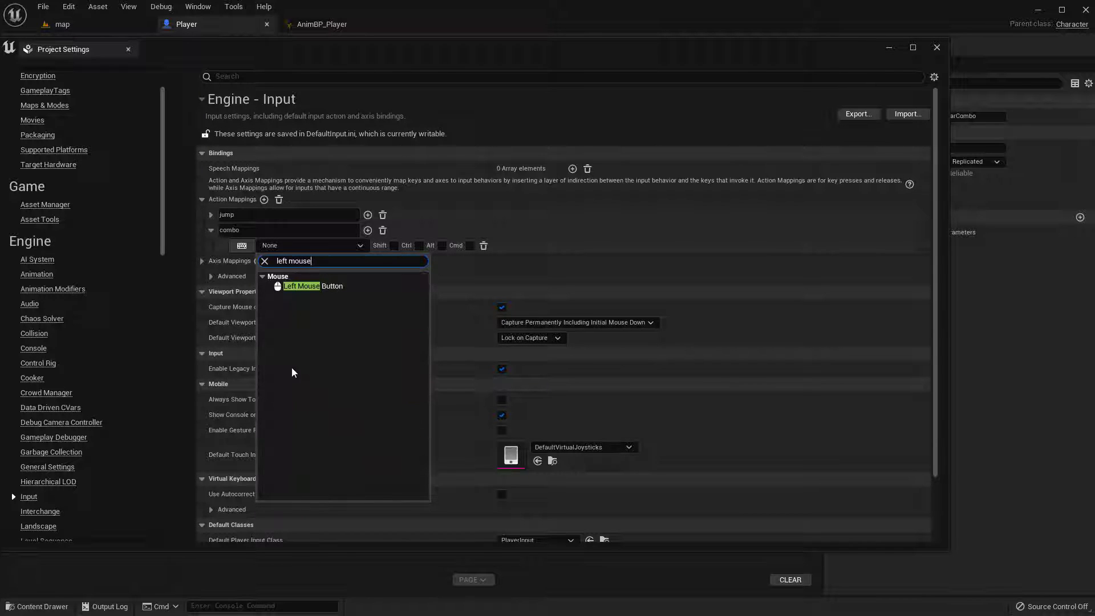
left_click(299, 287)
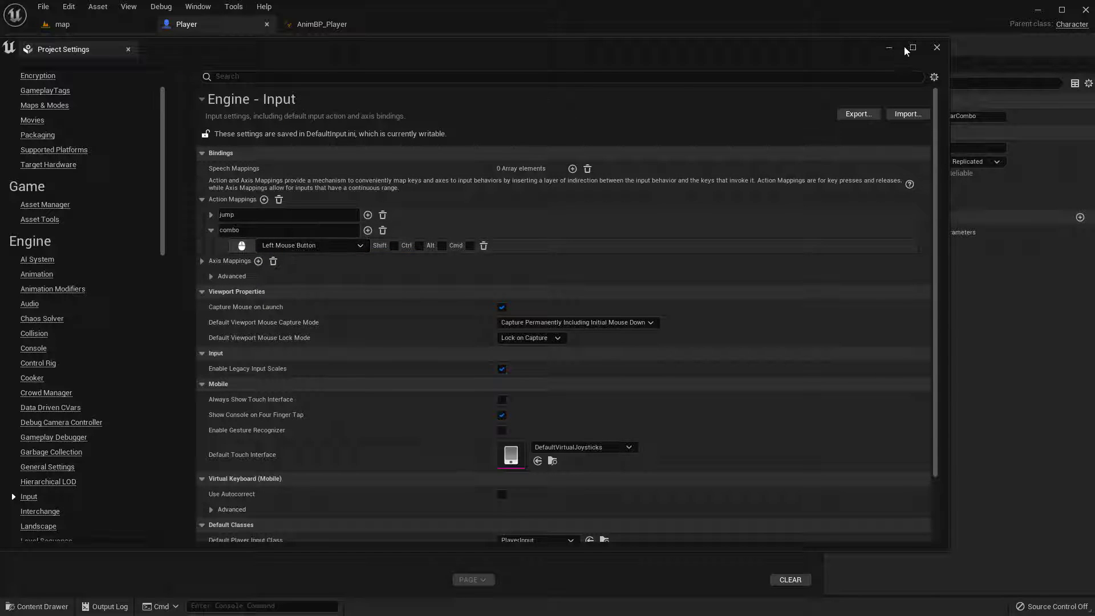
left_click(936, 48)
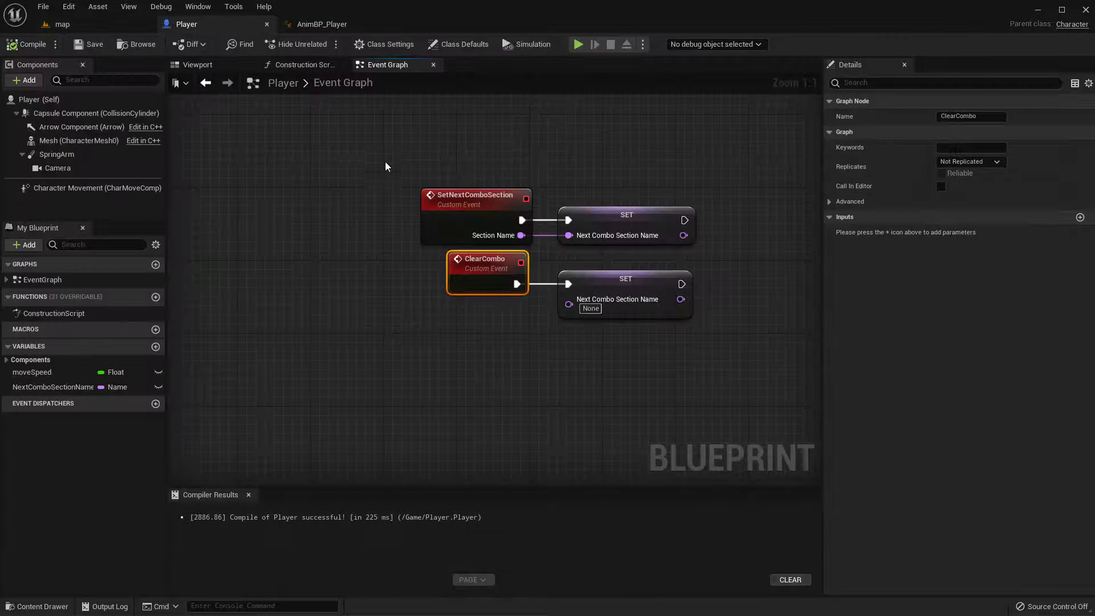
Add the InputAction combo event to Player's Event Graph below the ClearCombo event
right_click_drag(394, 335, 387, 281)
right_click(443, 381)
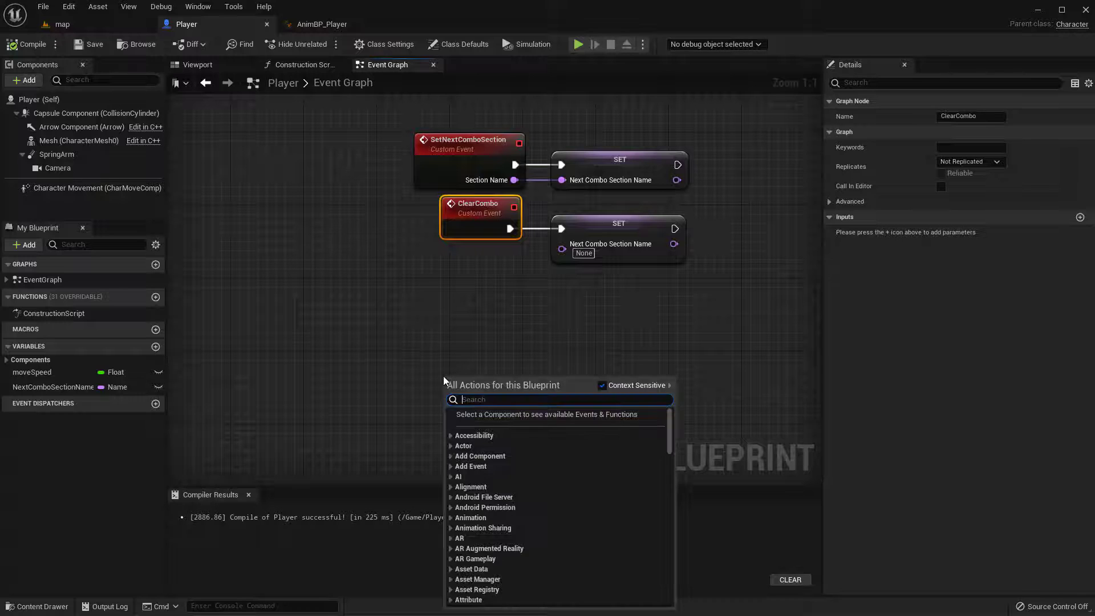
type("combo")
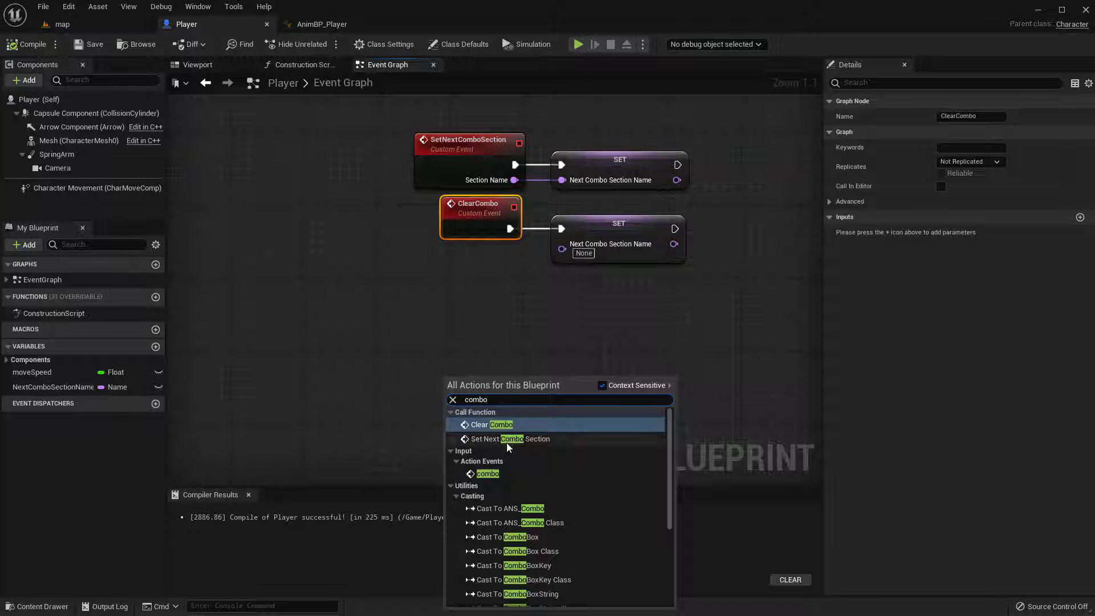
left_click(488, 474)
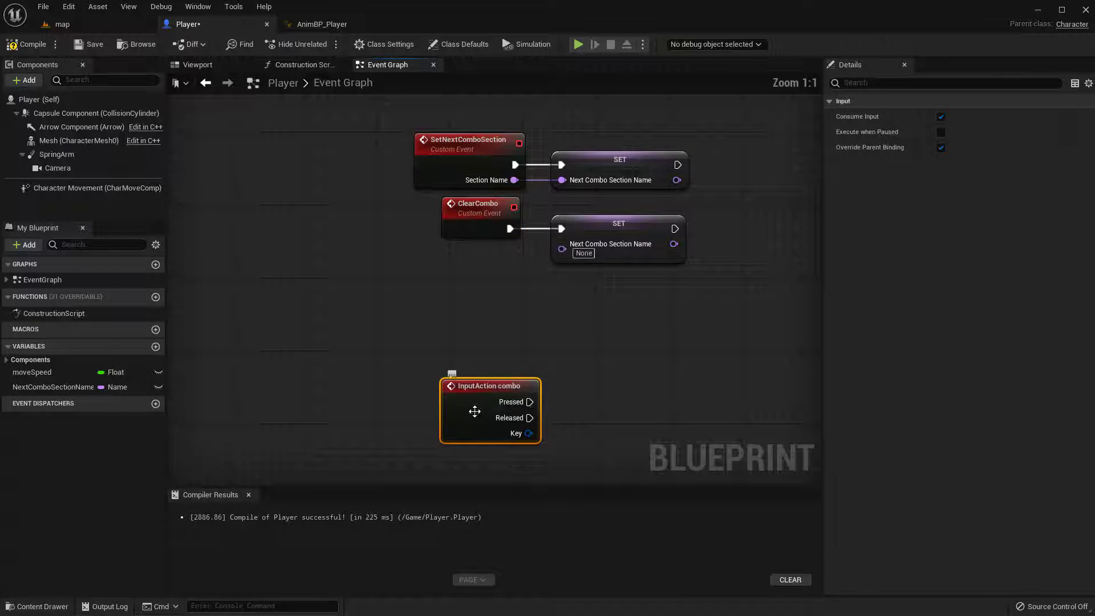
right_click_drag(472, 359, 422, 286)
left_click_drag(343, 309, 445, 296)
left_click(441, 274)
right_click_drag(440, 267, 455, 259)
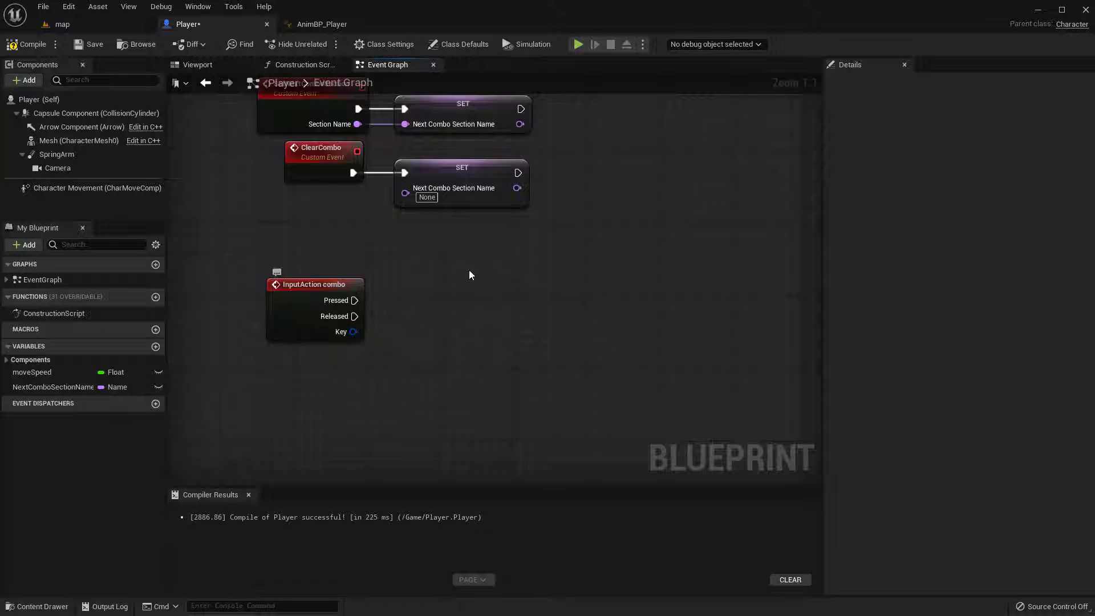
Glance at AnimBP_Player, then compile and save the Player blueprint
left_click(323, 24)
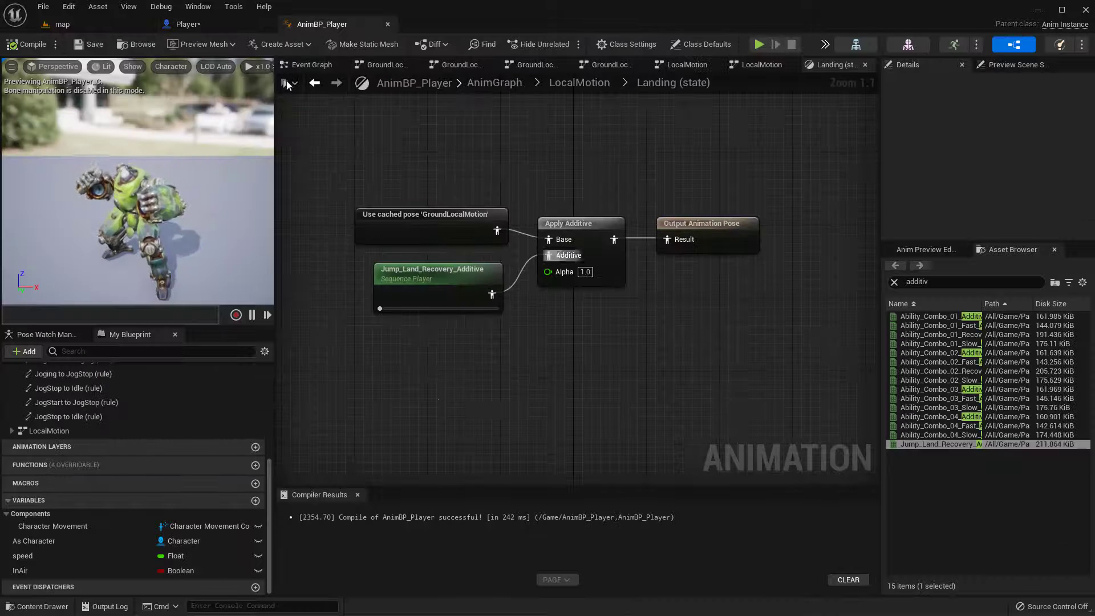
left_click(192, 30)
left_click(36, 44)
left_click(90, 46)
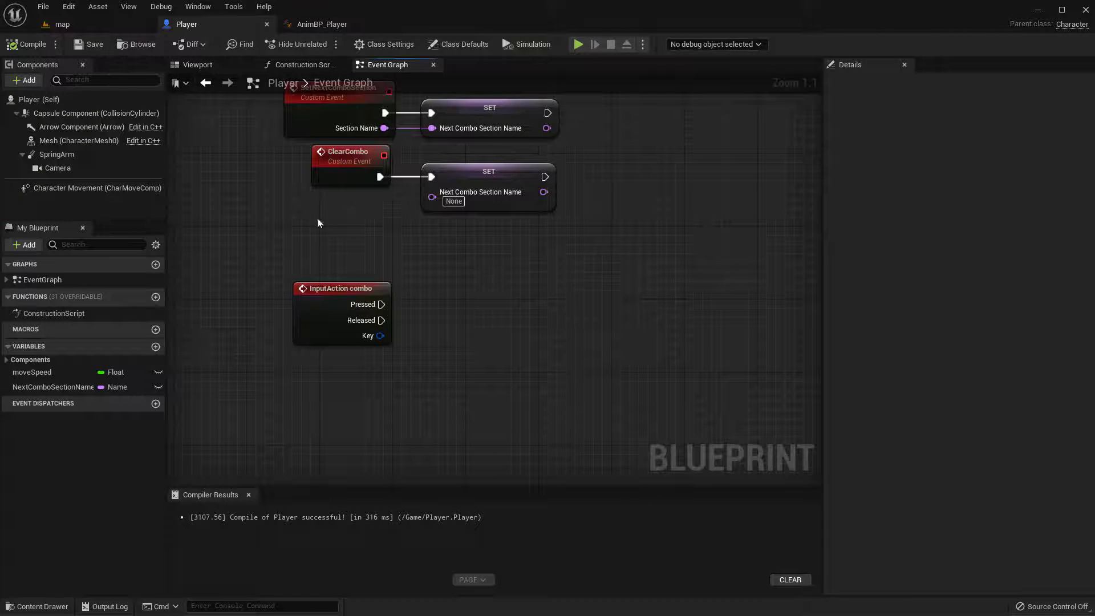
right_click_drag(547, 317, 541, 286)
right_click_drag(471, 229, 472, 250)
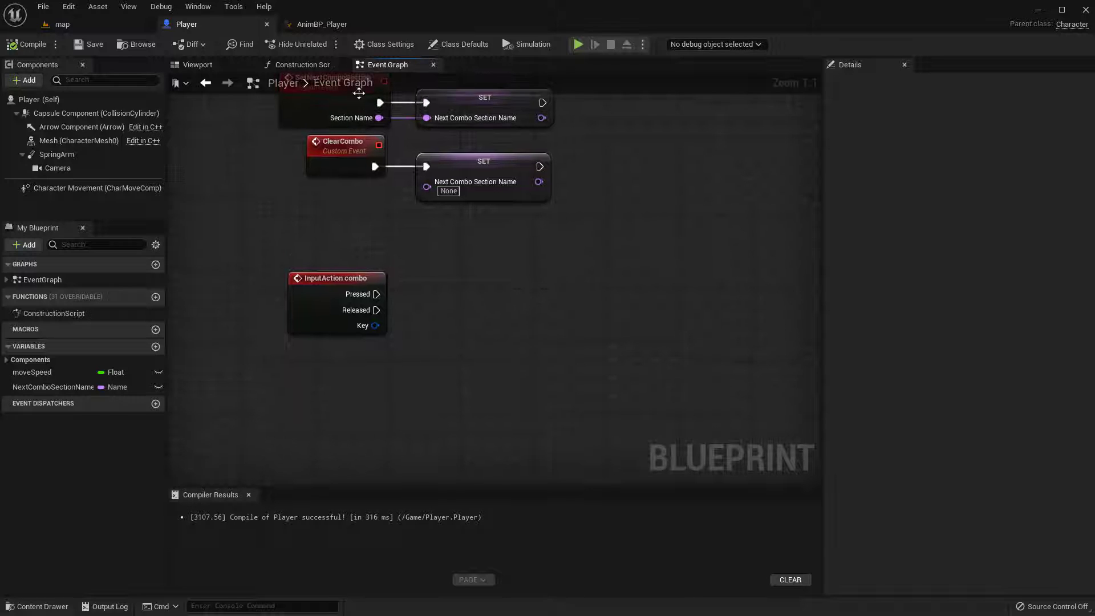
right_click_drag(432, 291, 363, 268)
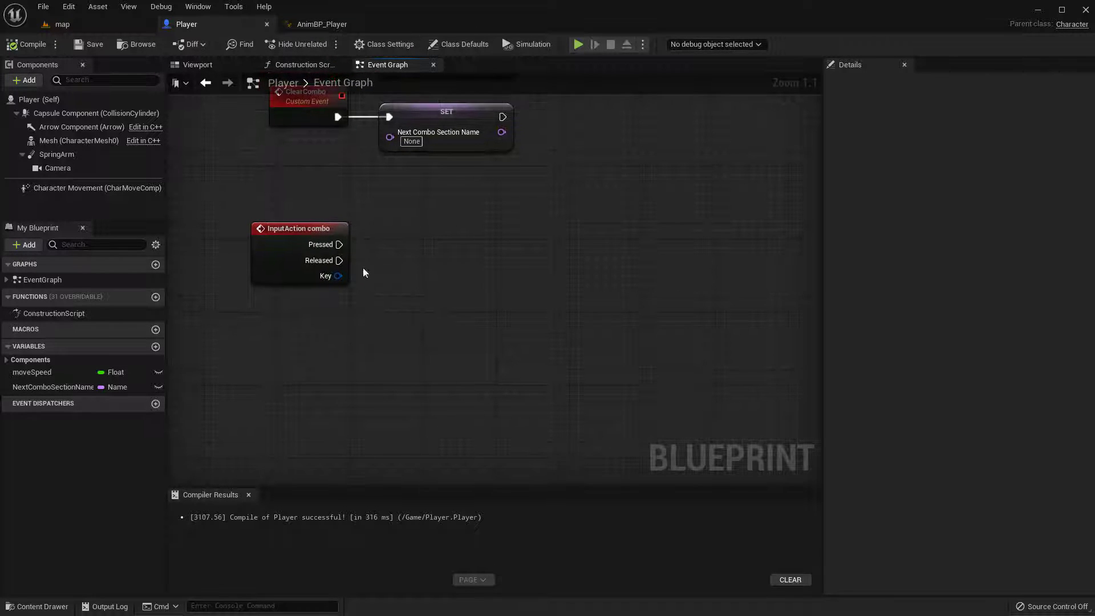
left_click_drag(340, 245, 420, 256)
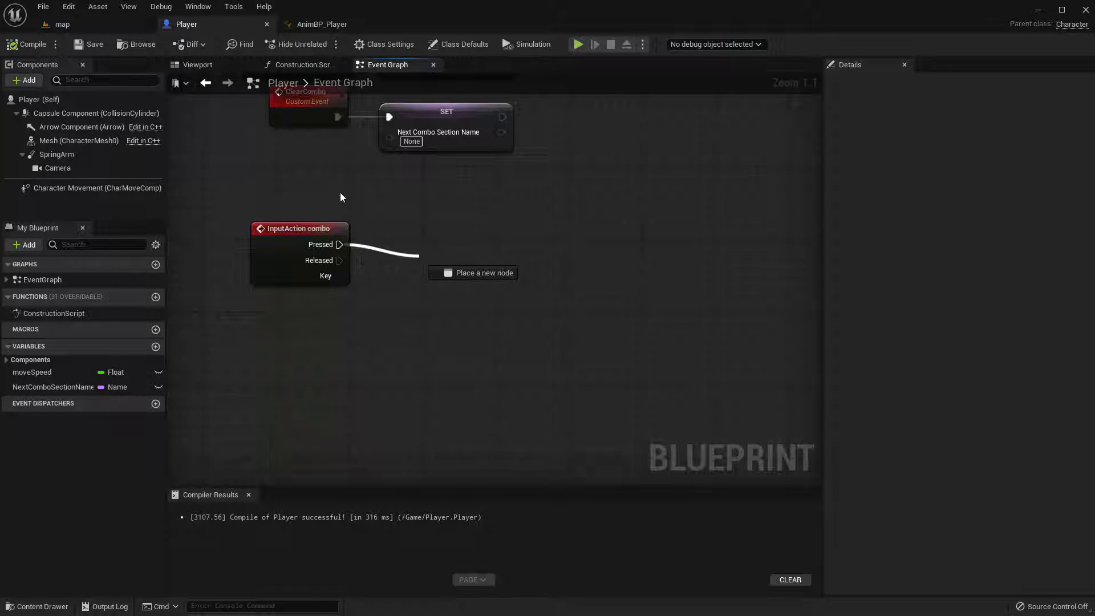
left_click(340, 192)
right_click_drag(392, 338, 437, 312)
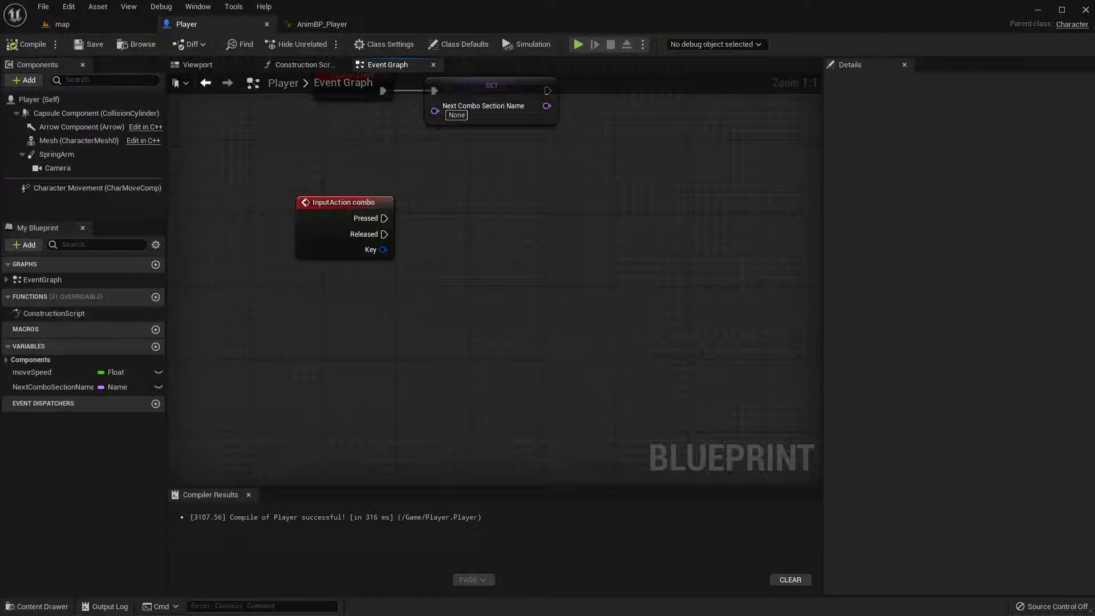
right_click_drag(465, 255, 423, 238)
right_click(422, 237)
right_click_drag(313, 281, 331, 274)
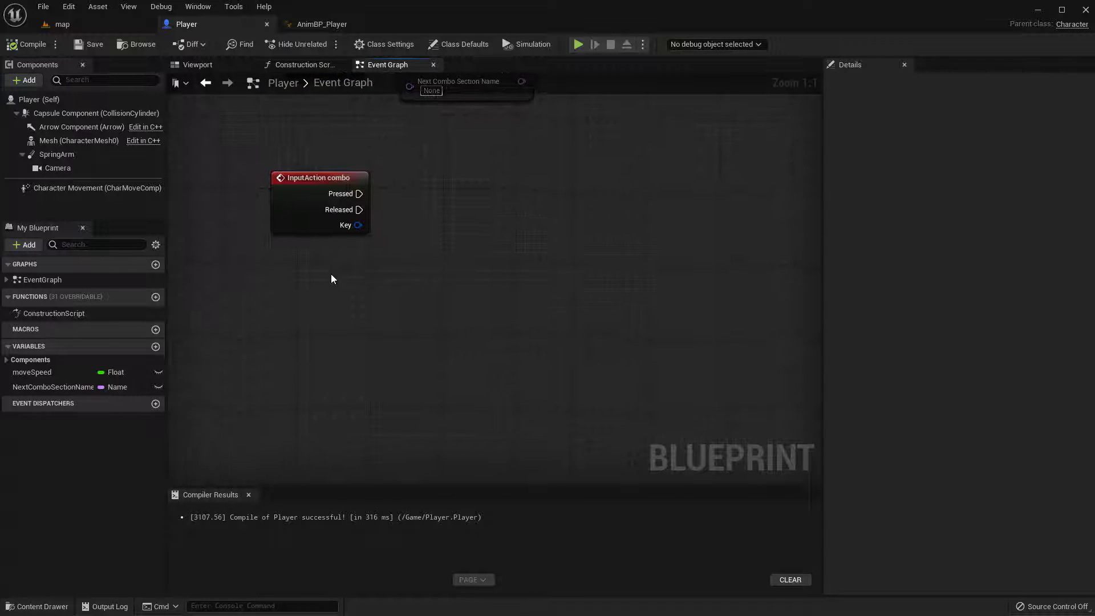
Add a Get Current Montage node with target self and place it just below the InputAction combo event
right_click(320, 289)
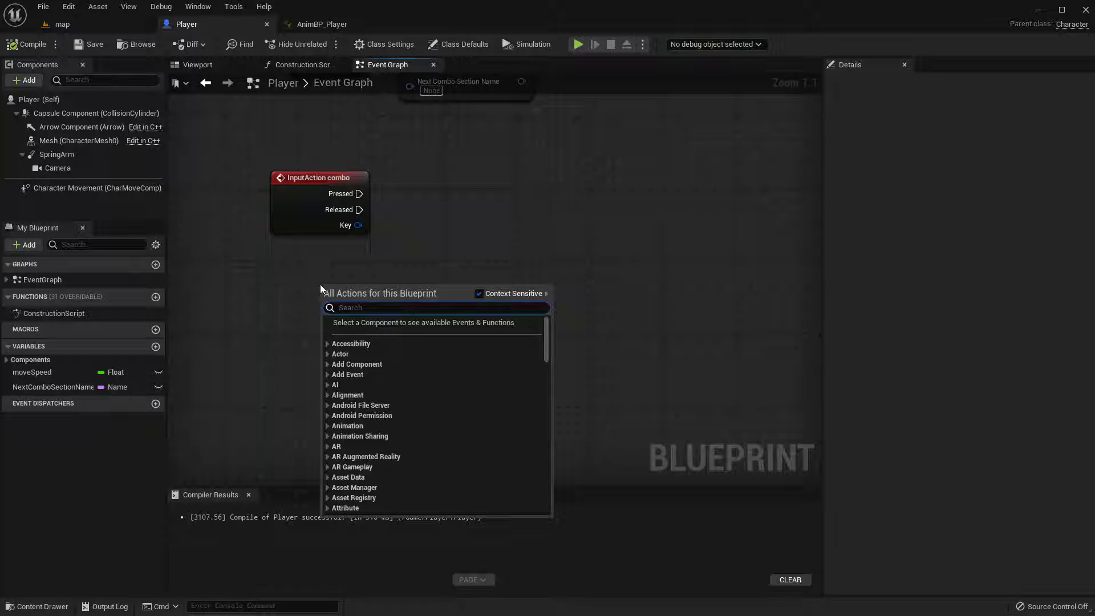
type("get cu")
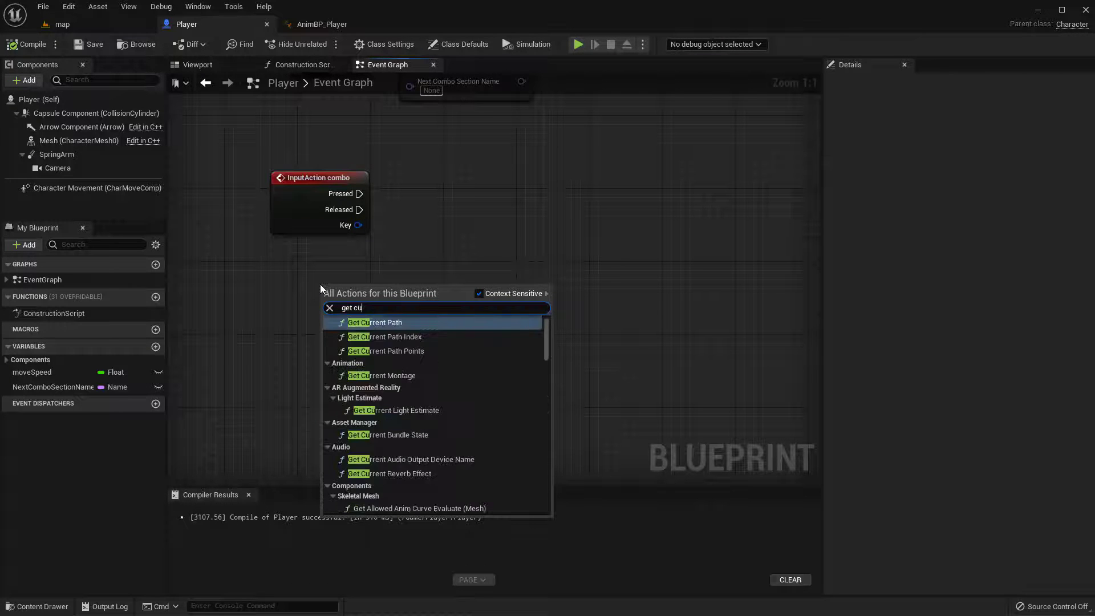
type("rrent mo")
key("Return")
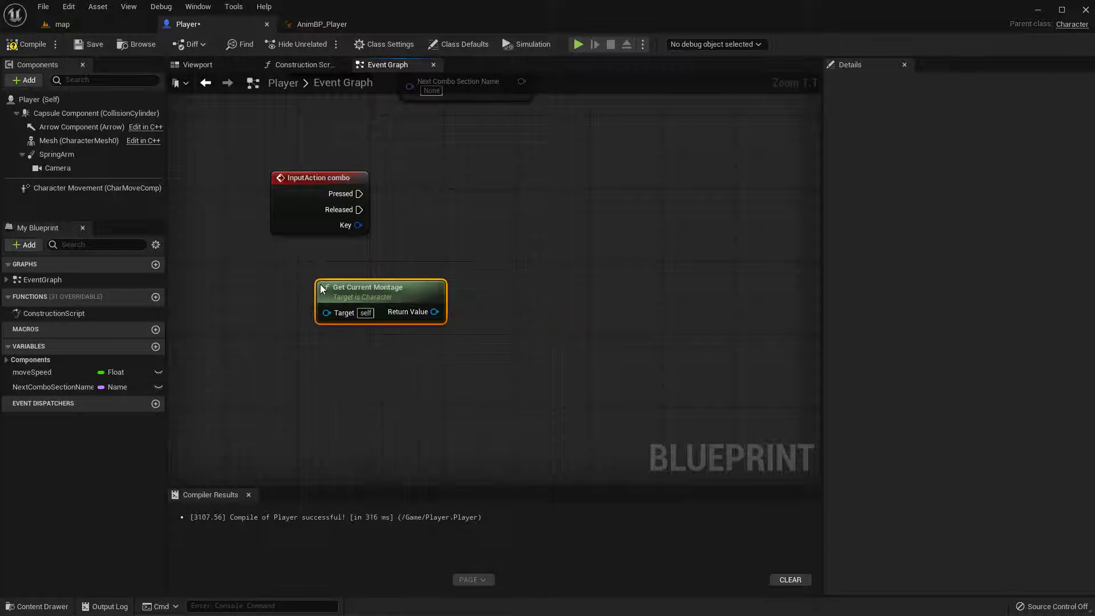
left_click_drag(395, 296, 365, 278)
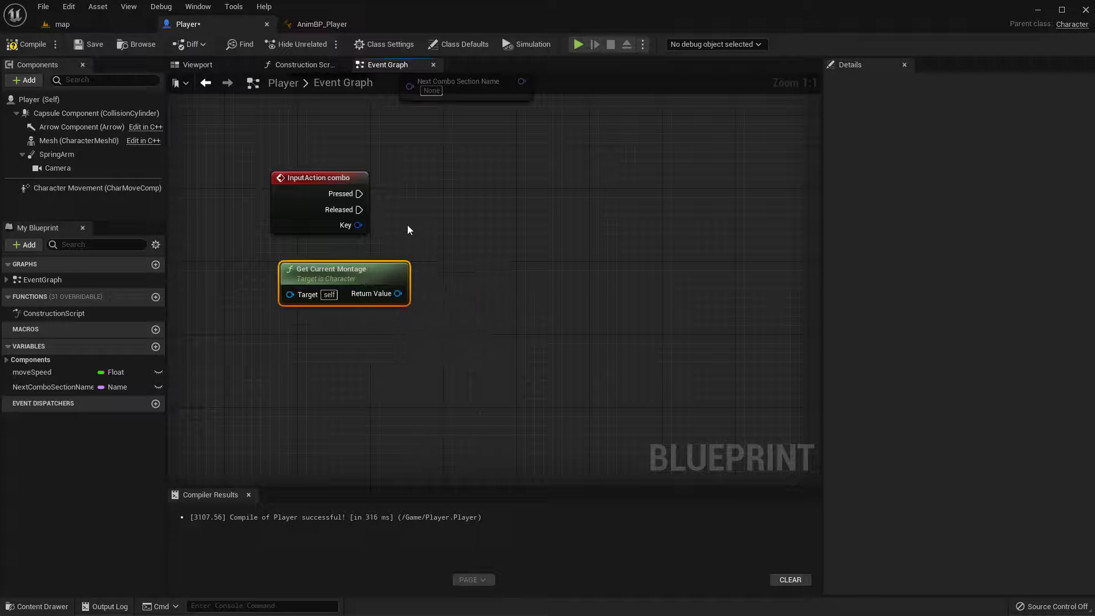
left_click(407, 226)
left_click(364, 278)
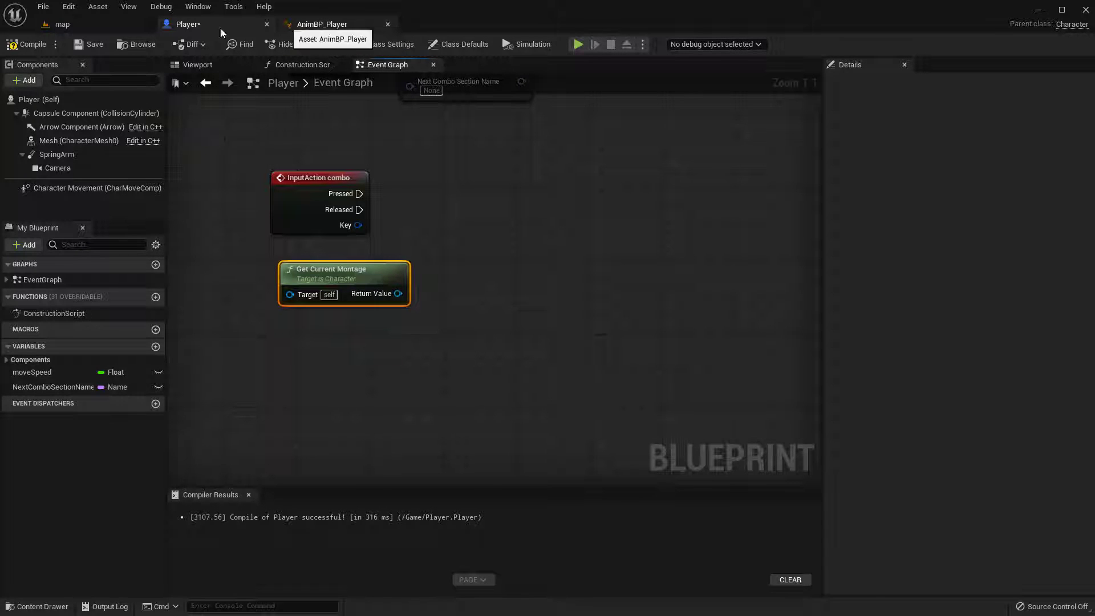
Reopen AM_MeleeCombo's editor window, save ANS_Combo there, move the window out of the way, and return to the Player blueprint
left_click(79, 24)
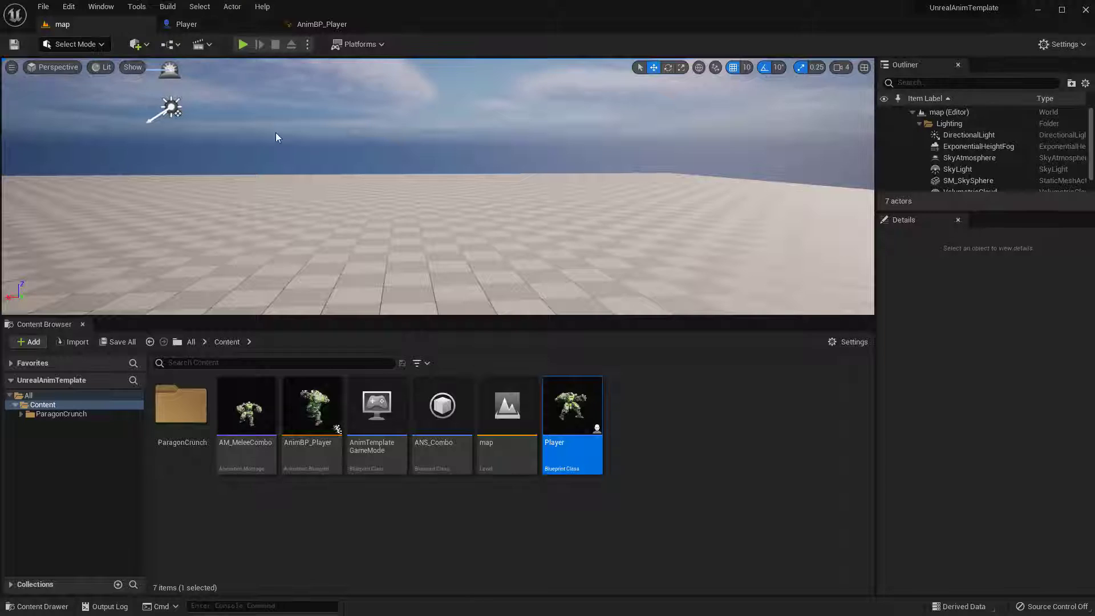
left_click(440, 442)
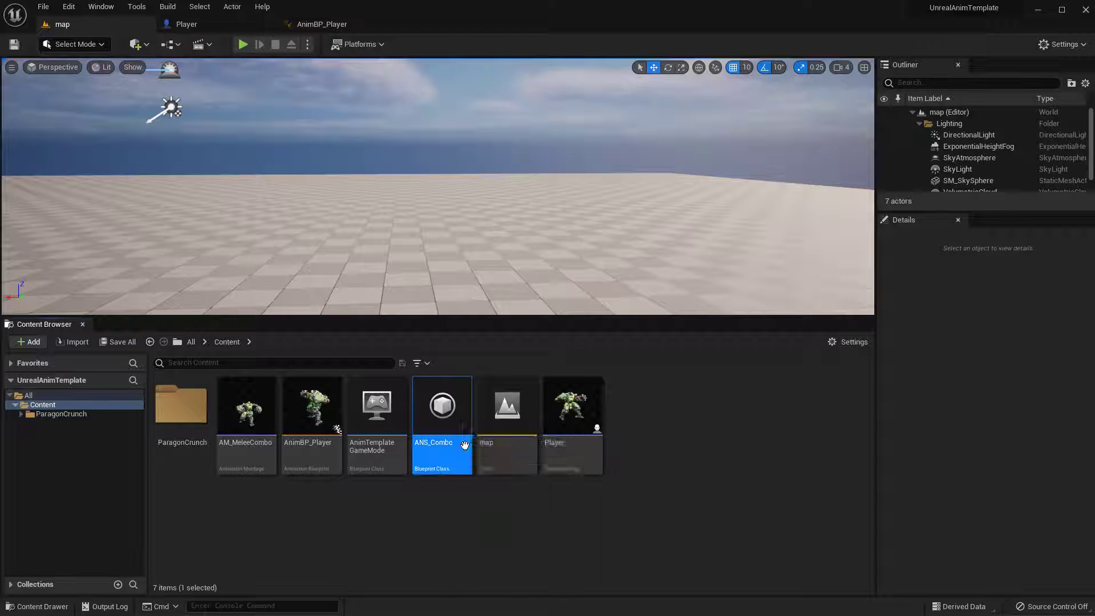
left_click(244, 406)
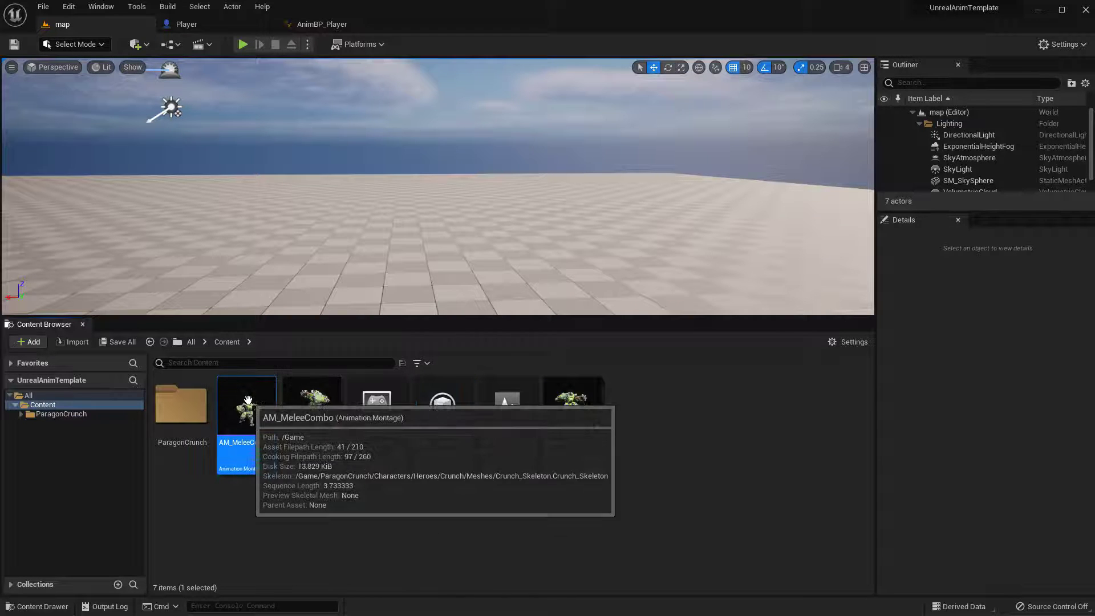
double_click(242, 401)
left_click(196, 21)
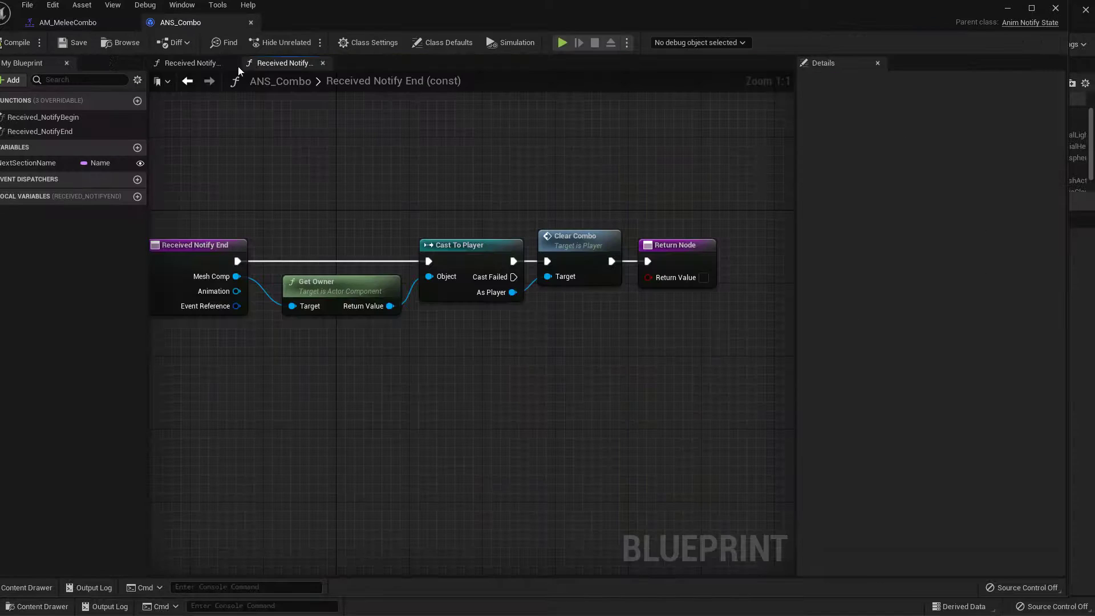
left_click(74, 42)
left_click_drag(552, 20, 0, 549)
double_click(563, 402)
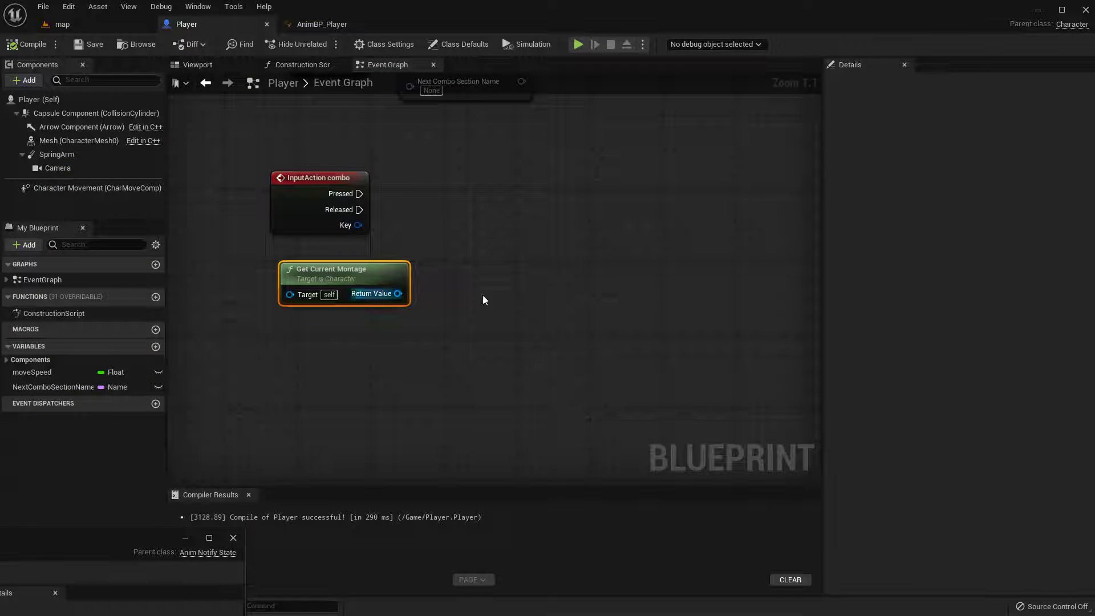
Add an Equal (==) node fed by Get Current Montage's Return Value
left_click_drag(394, 280, 428, 309)
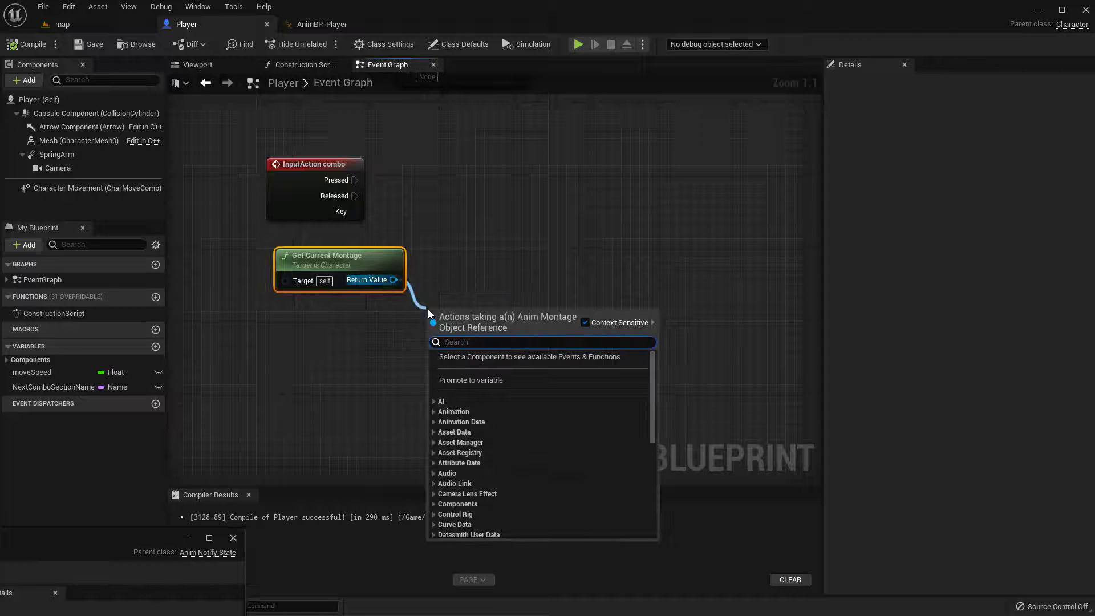
type("==")
key("Return")
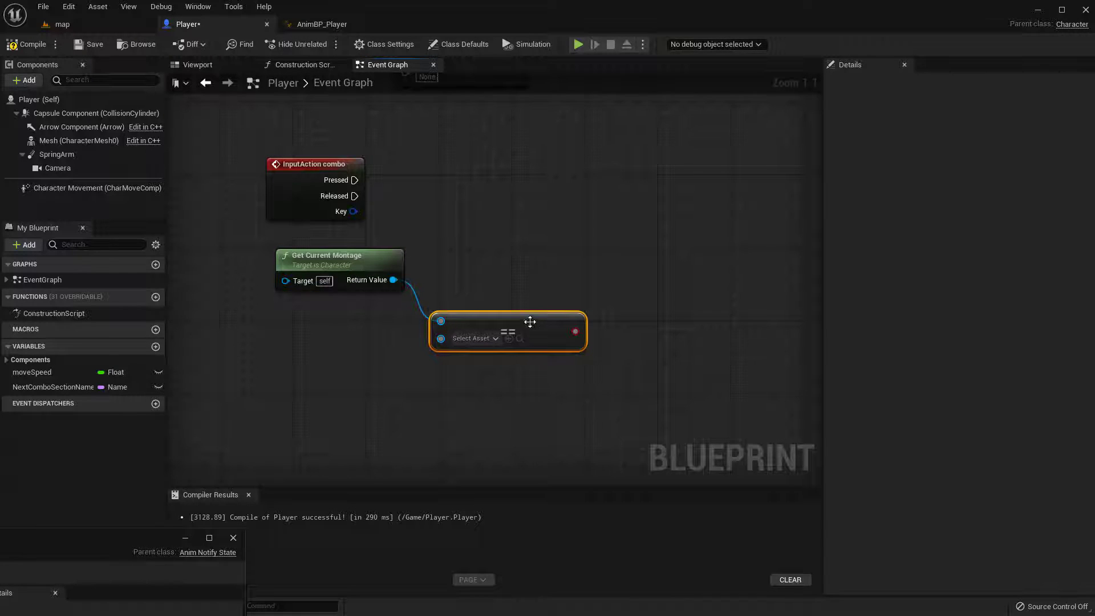
Promote the Equal node's second input to a new variable named ComboMontage
left_click_drag(528, 319, 531, 308)
right_click_drag(456, 402, 477, 366)
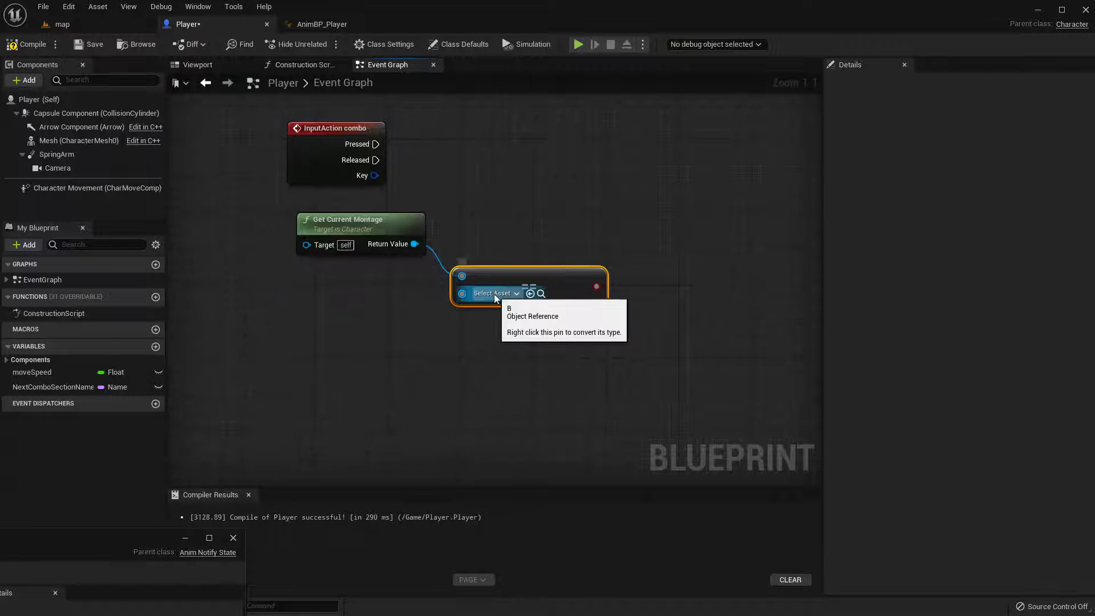
left_click(494, 293)
left_click_drag(462, 293, 342, 341)
left_click(456, 399)
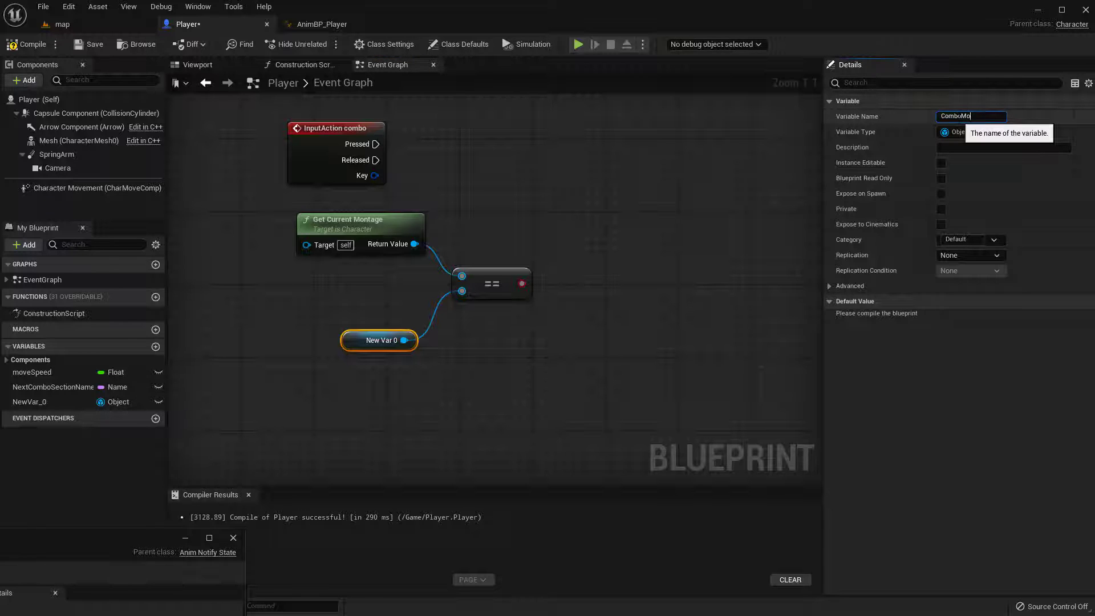
left_click(959, 119)
type("ComboMontage")
key("Return")
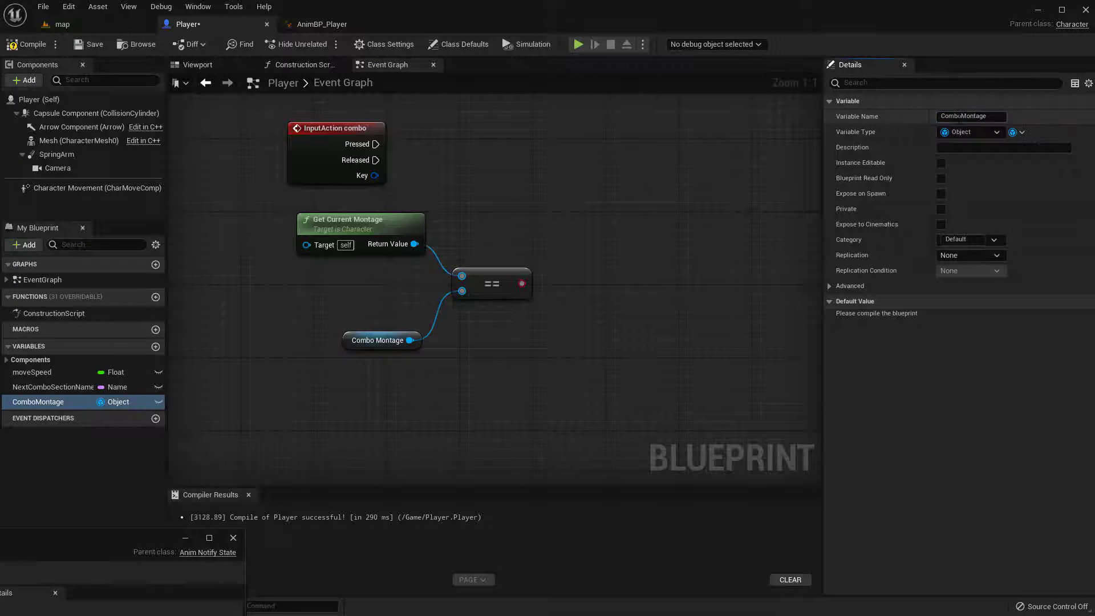
Compile the blueprint, set ComboMontage's default value to AM_MeleeCombo, and recompile
left_click(24, 43)
left_click(1008, 318)
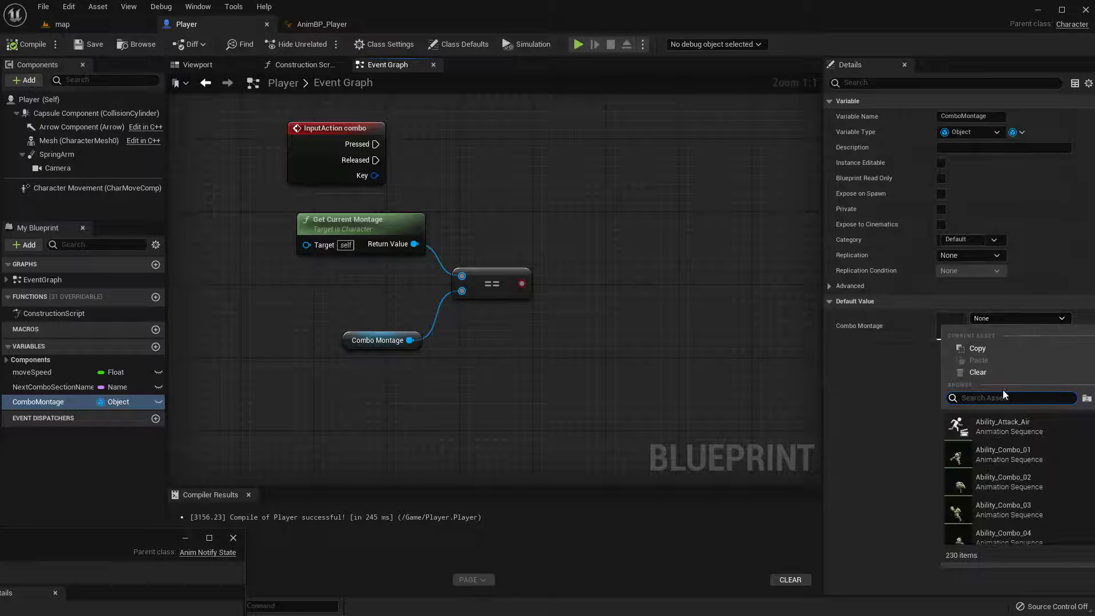
type("co")
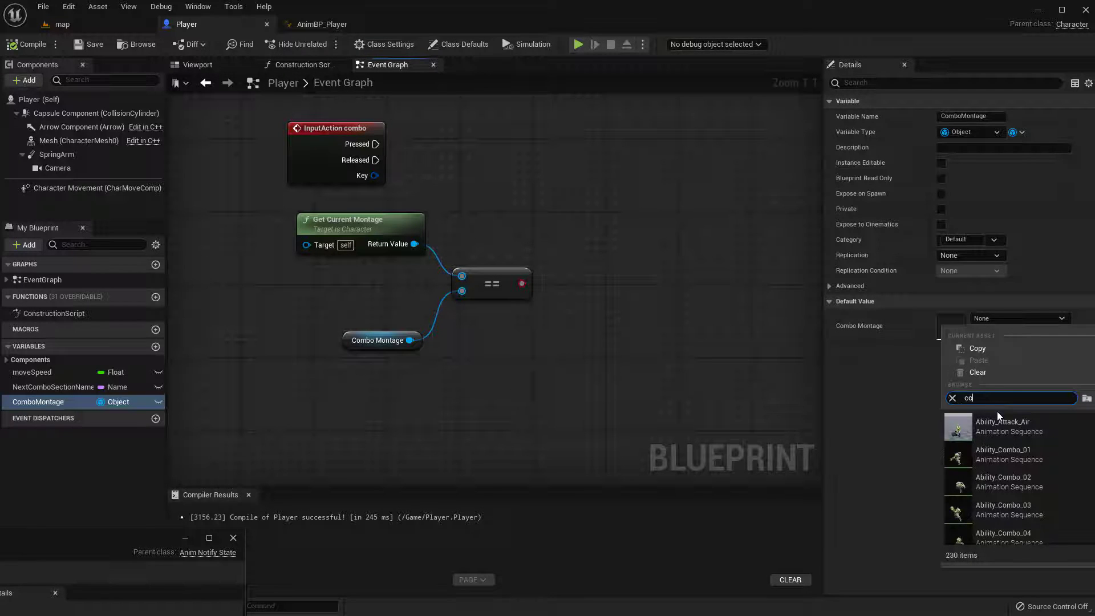
type("mboa")
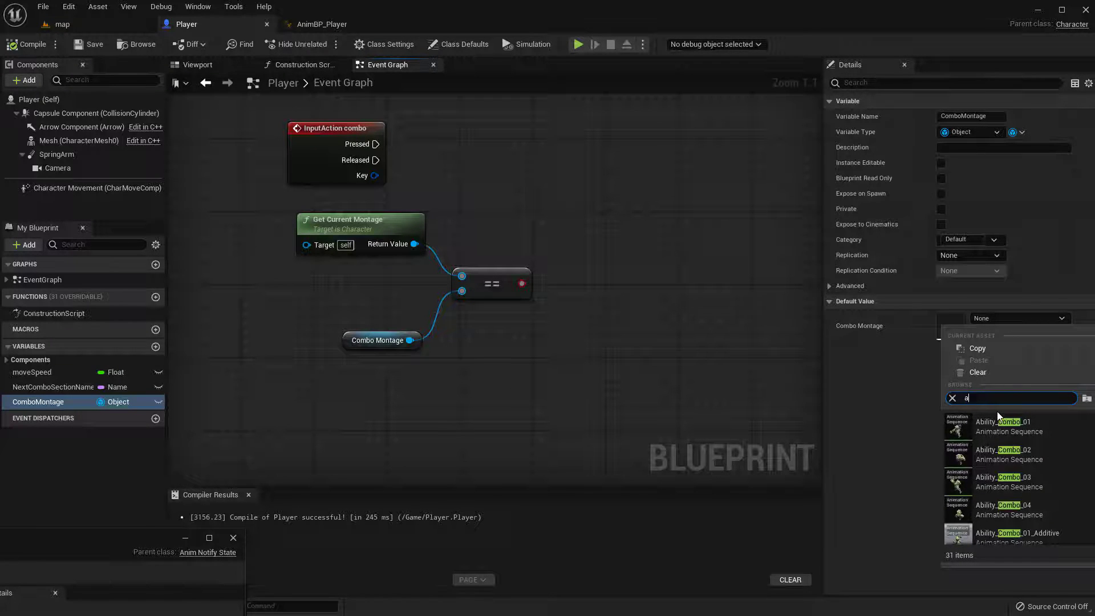
type("m_com")
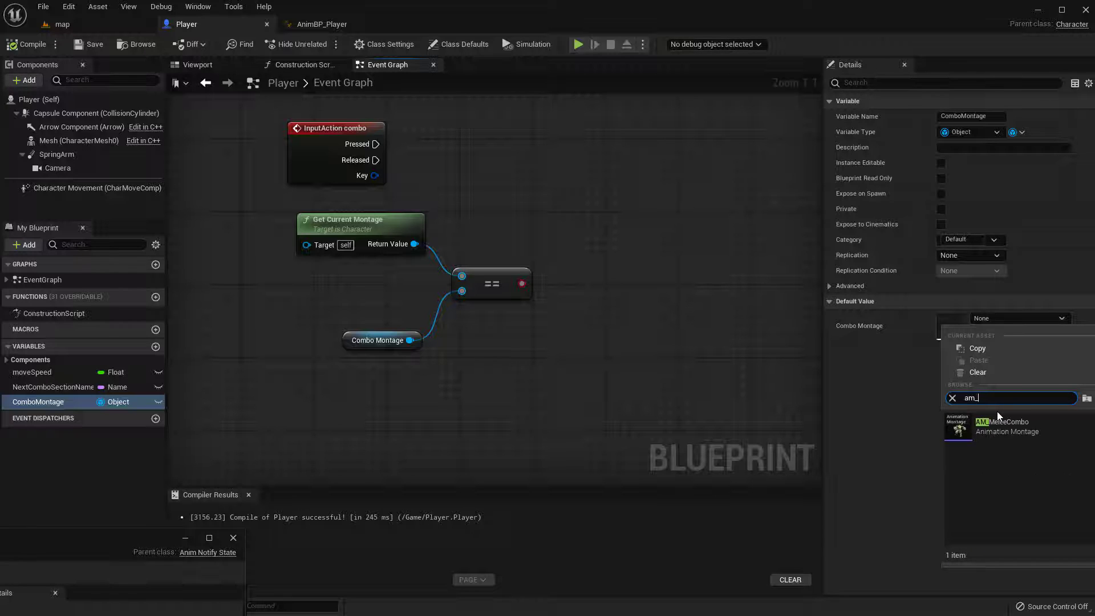
left_click(984, 428)
right_click_drag(639, 321, 625, 289)
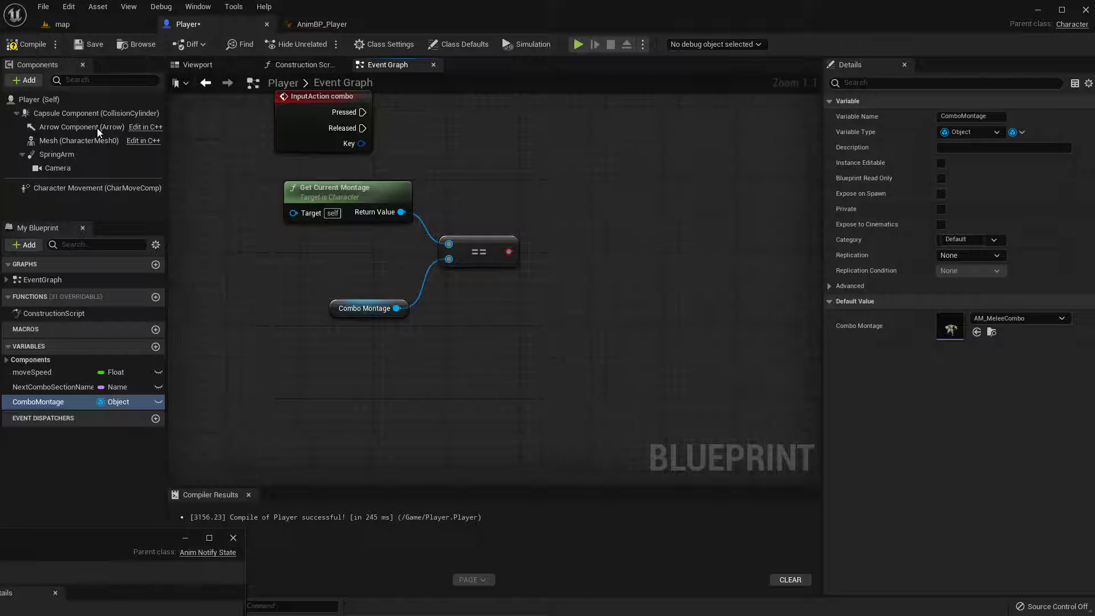
left_click(30, 47)
Arrange the Combo Montage getter and the Equal node closer to the Get Current Montage node
left_click(342, 311)
left_click(323, 281)
left_click(376, 313)
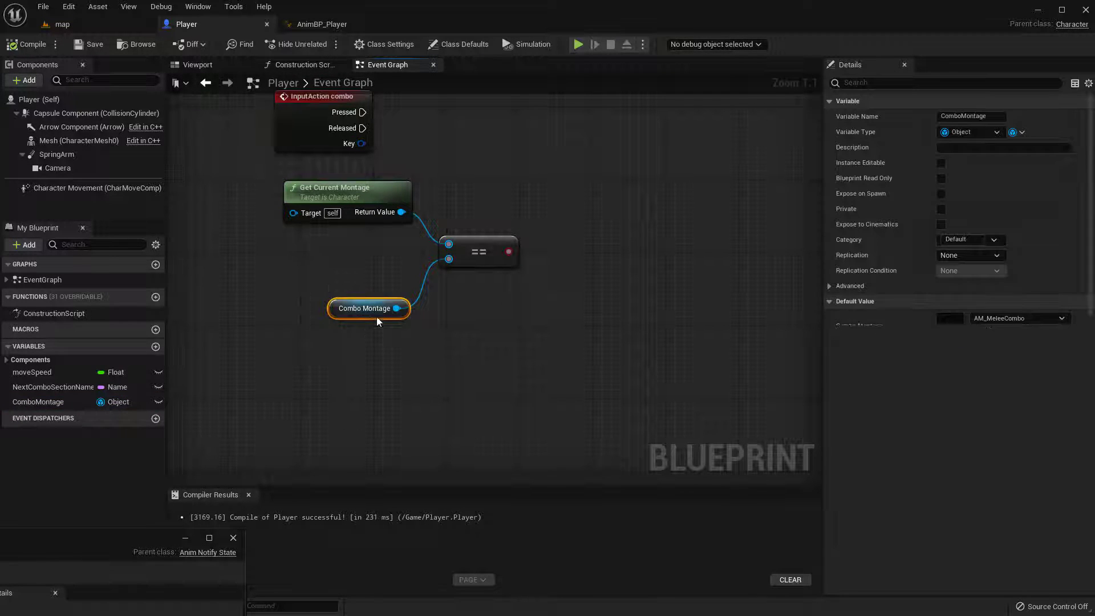
left_click_drag(383, 308, 365, 271)
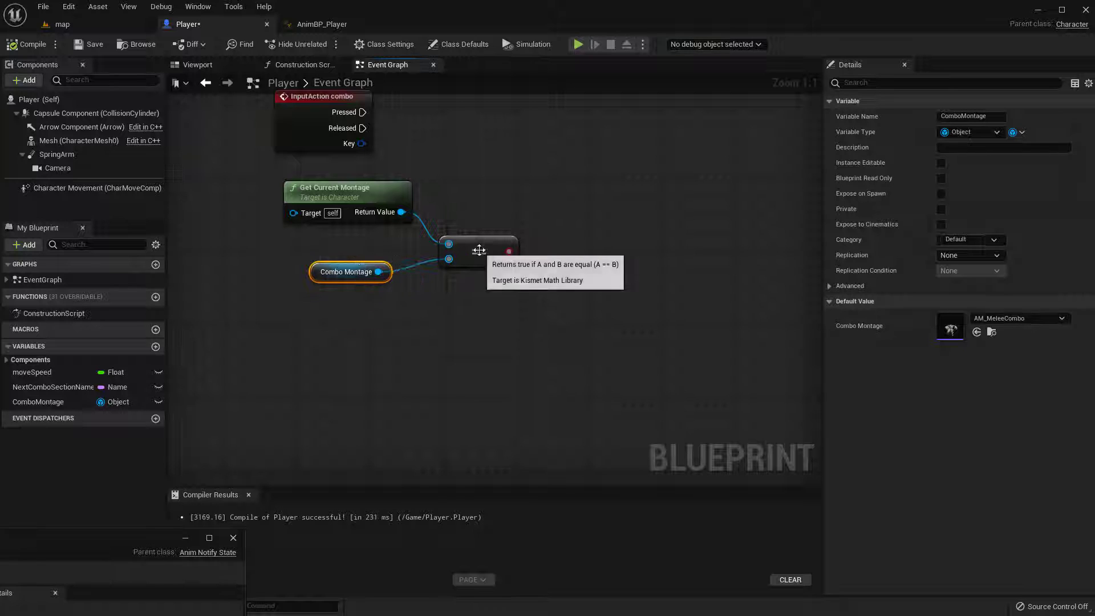
left_click_drag(476, 252, 466, 223)
left_click_drag(527, 329, 368, 197)
right_click_drag(409, 175, 371, 250)
left_click(532, 196)
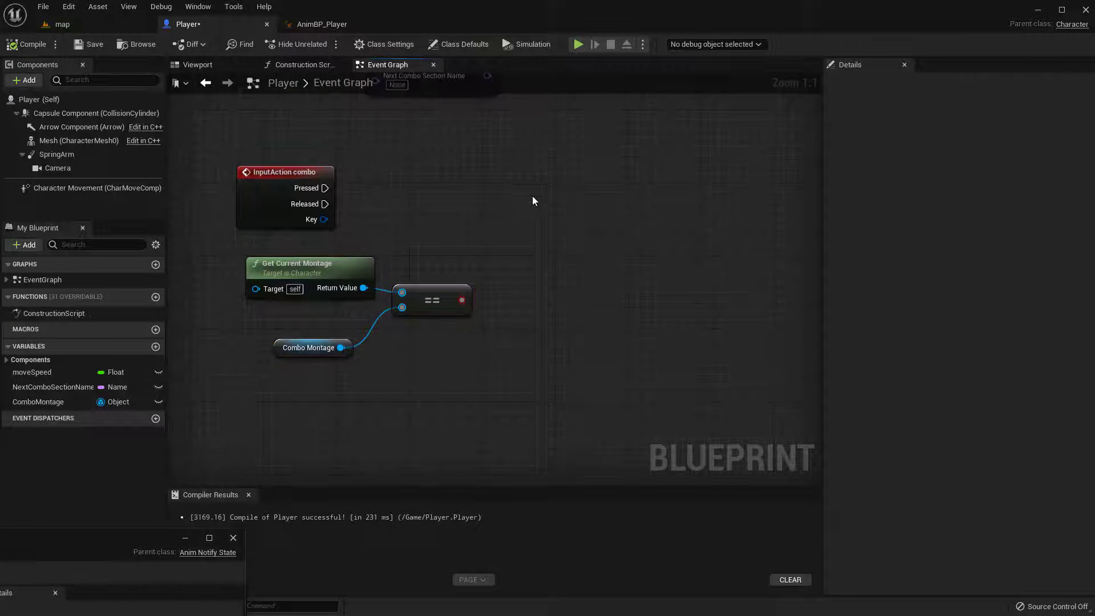
Add a Branch driven by the combo event's Pressed output, with the Equal result as its Condition
left_click(506, 168)
left_click_drag(516, 208, 460, 303)
left_click_drag(325, 187, 516, 193)
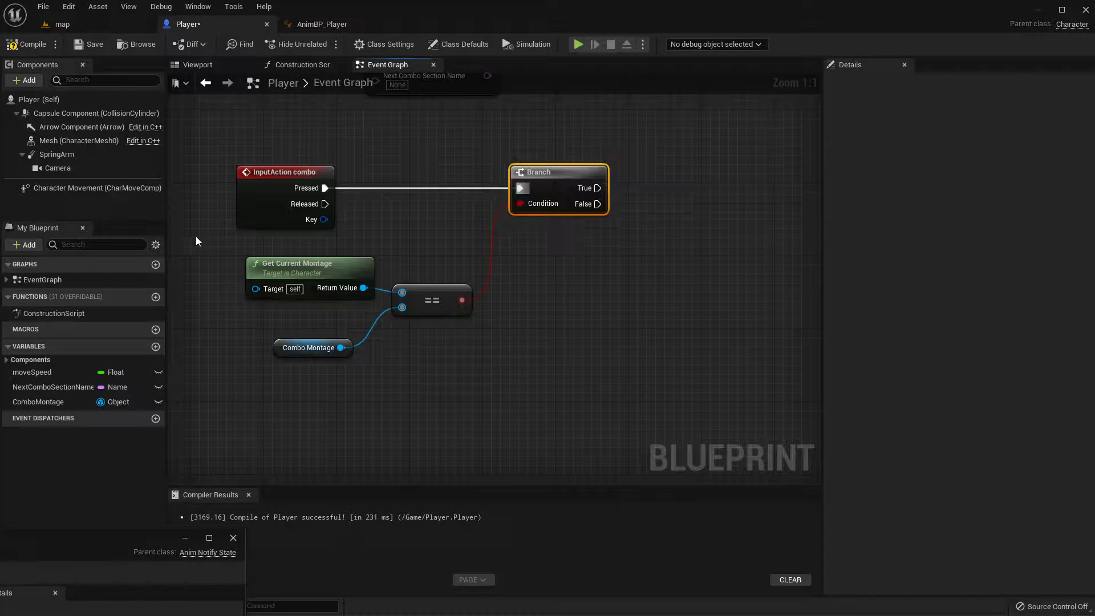
Move the montage comparison nodes up beneath the combo event and tuck Combo Montage closer to the Equal node
left_click_drag(199, 244, 441, 351)
left_click(301, 340)
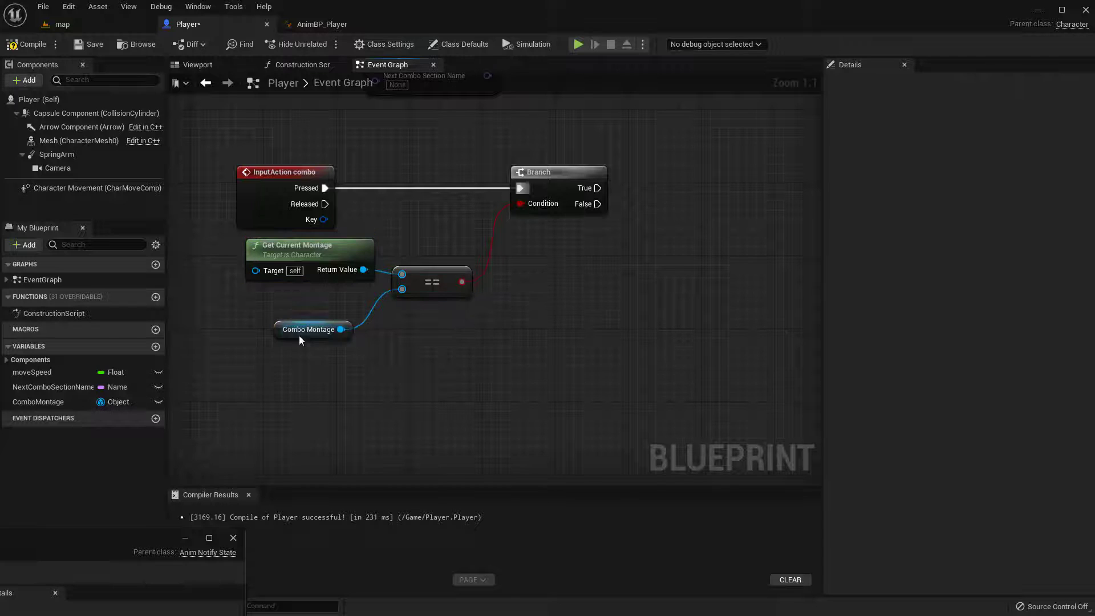
left_click_drag(297, 326, 315, 308)
right_click_drag(525, 328, 508, 339)
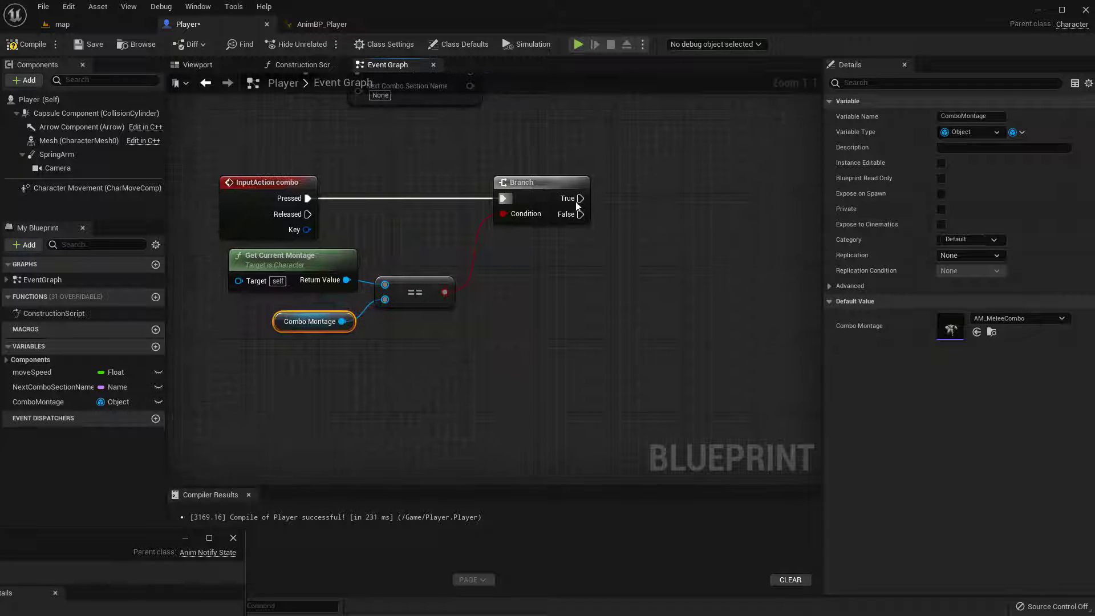
mouse_move(581, 198)
left_mouse_down()
mouse_move(658, 155)
mouse_move(581, 200)
left_mouse_up()
right_click_drag(597, 238, 564, 232)
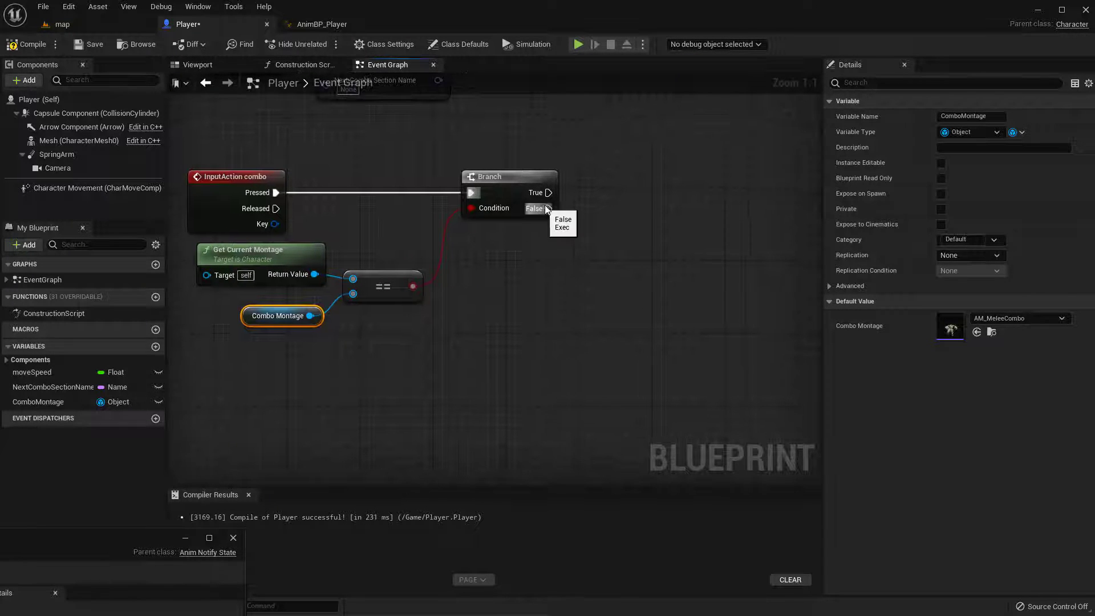
Try a Play Montage node on the Branch's False output, and delete it
left_click_drag(548, 209, 643, 310)
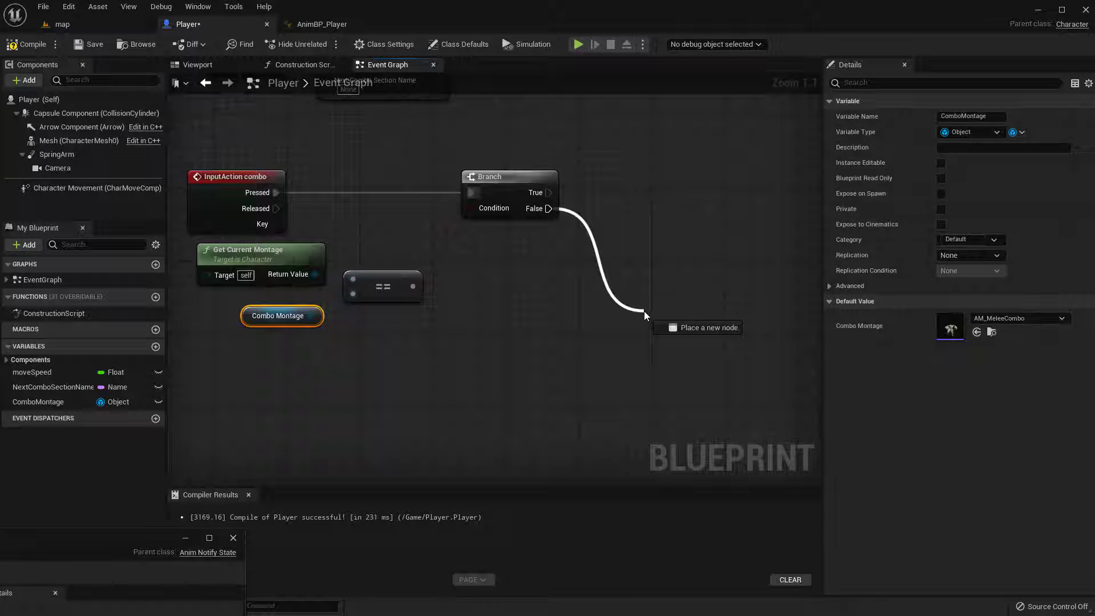
left_click(545, 308)
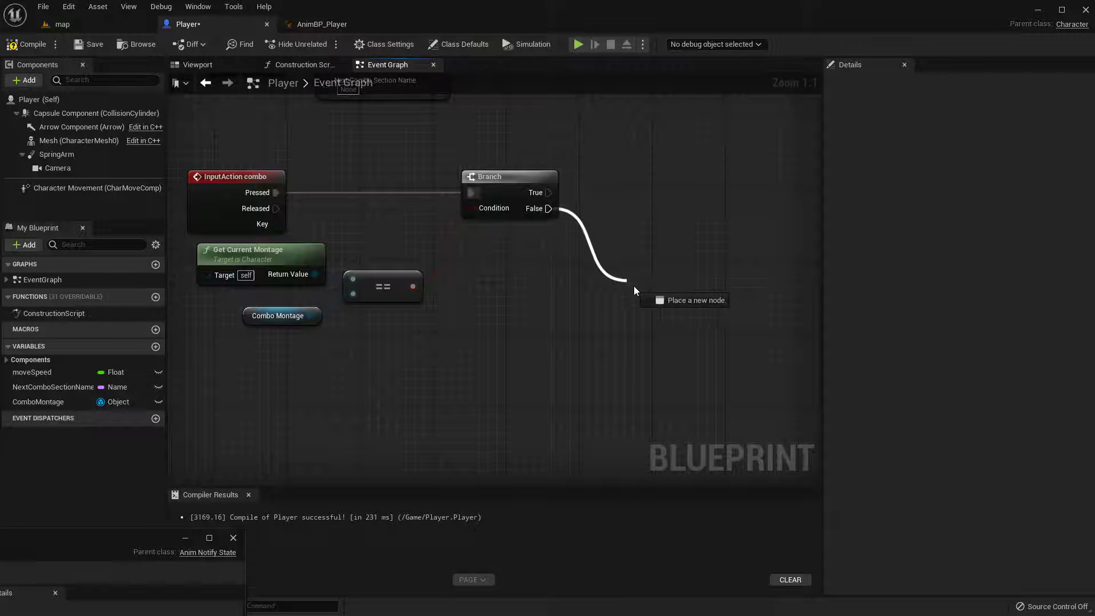
left_click_drag(634, 287, 638, 290)
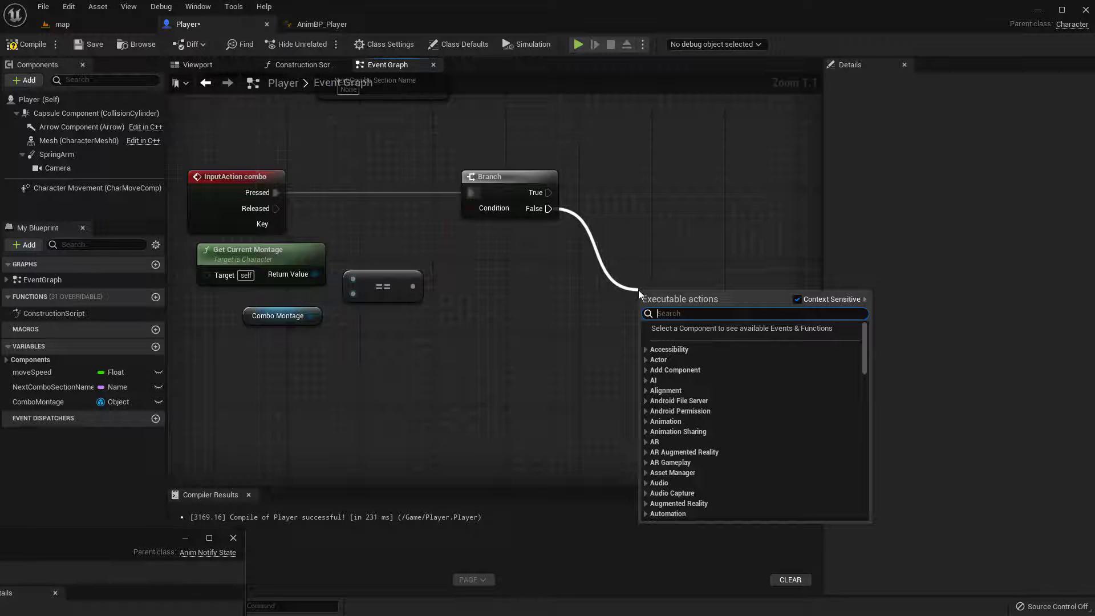
type("play mo")
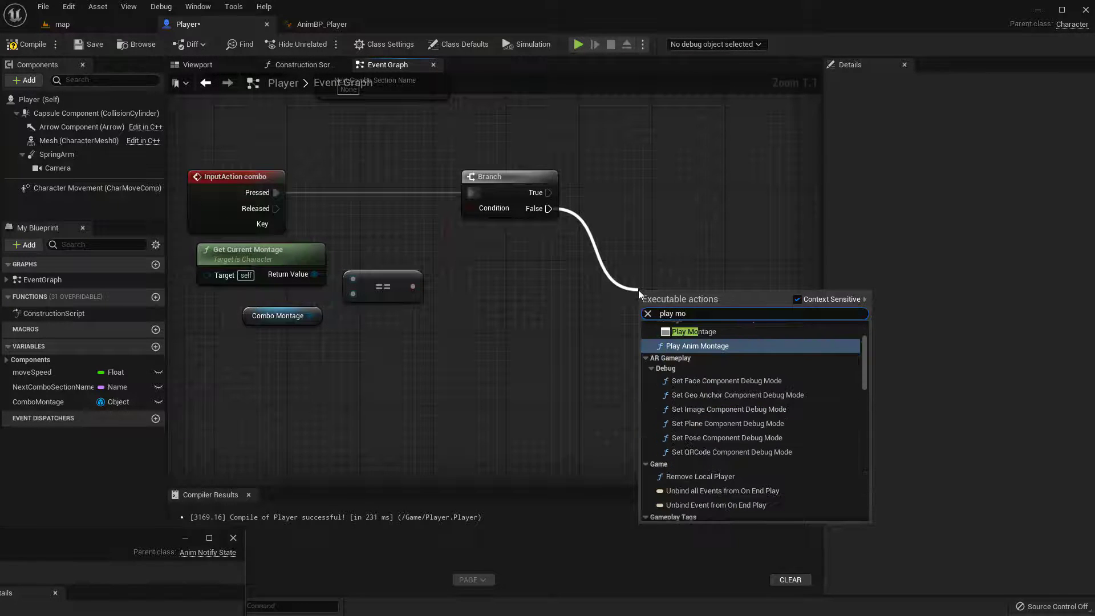
key("Up")
key("Return")
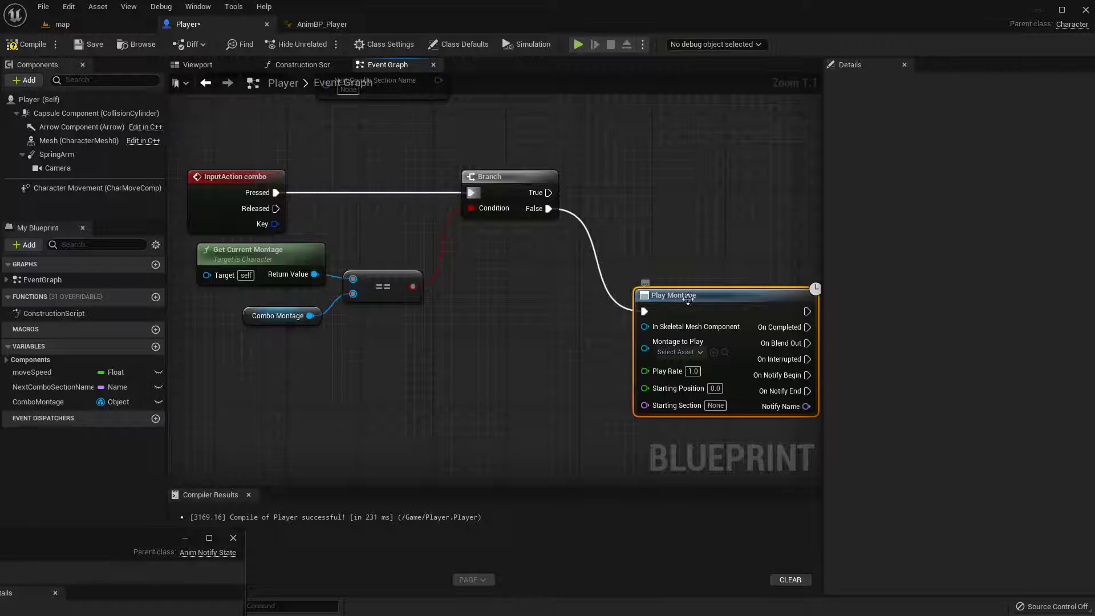
left_click_drag(695, 301, 704, 275)
right_click_drag(701, 248, 637, 234)
left_click_drag(627, 203, 735, 430)
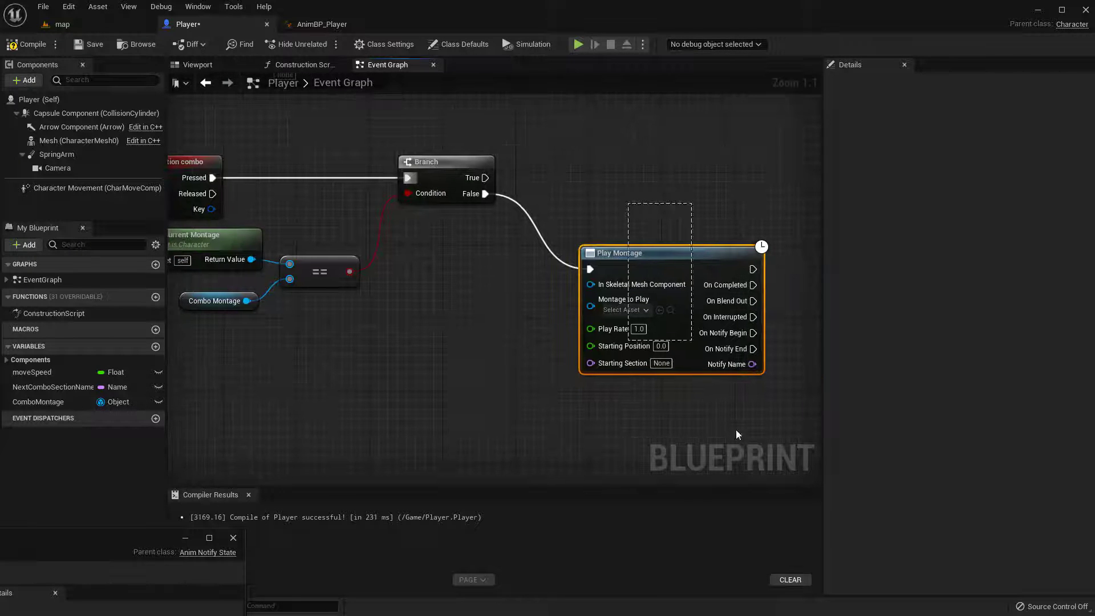
key("Delete")
Try an unconnected Play Montage node beside the Branch, and delete it
right_click(543, 273)
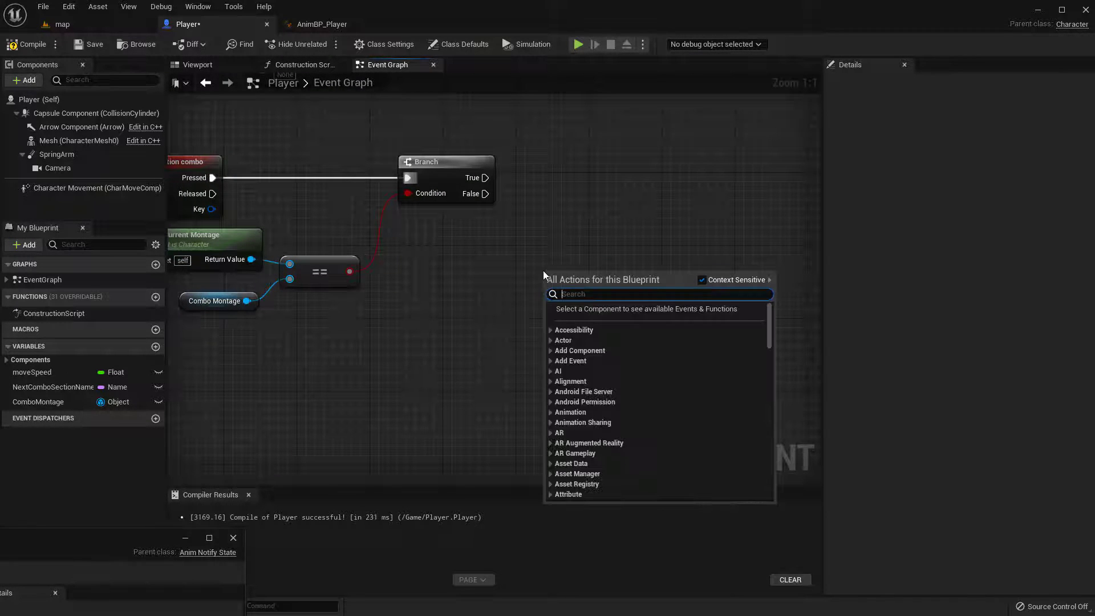
type("montag")
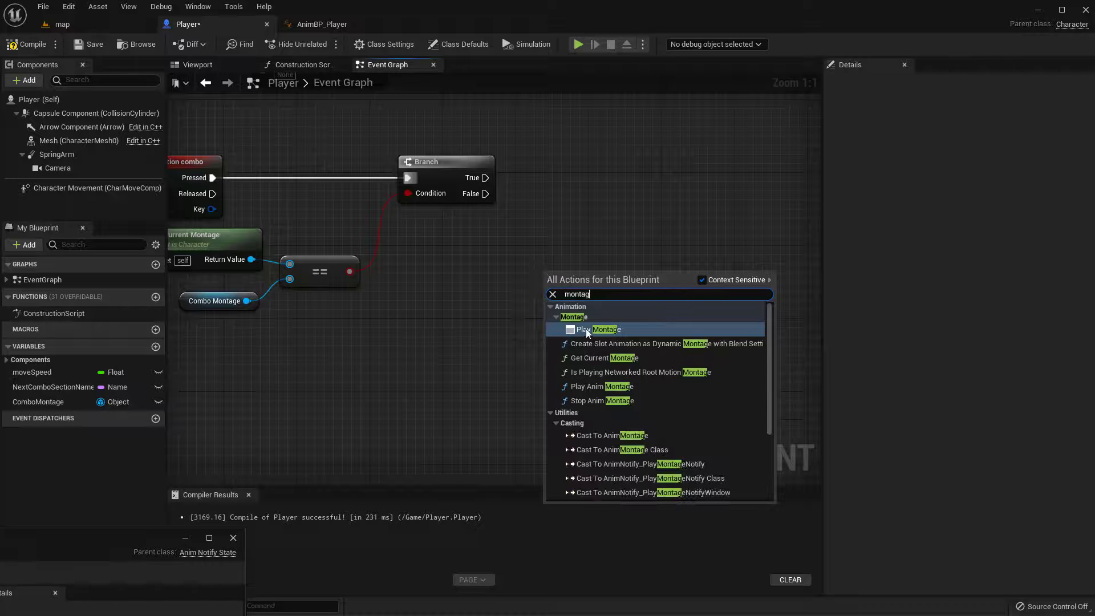
left_click(592, 329)
left_click_drag(603, 283, 638, 275)
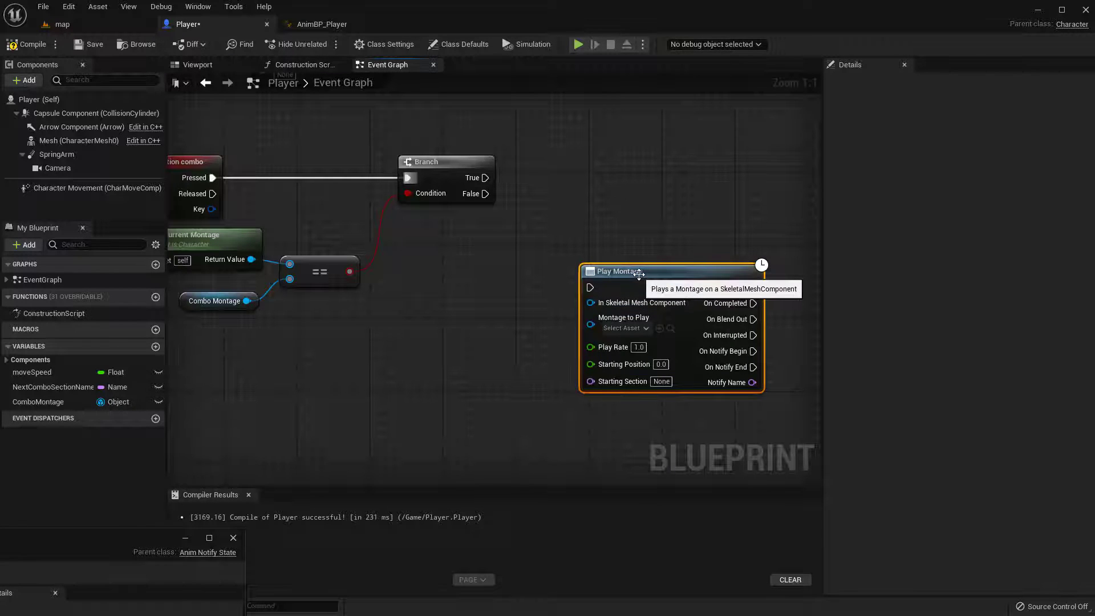
key("Delete")
Add a Play Anim Montage node with target self and connect the Branch's False output to it
right_click(535, 234)
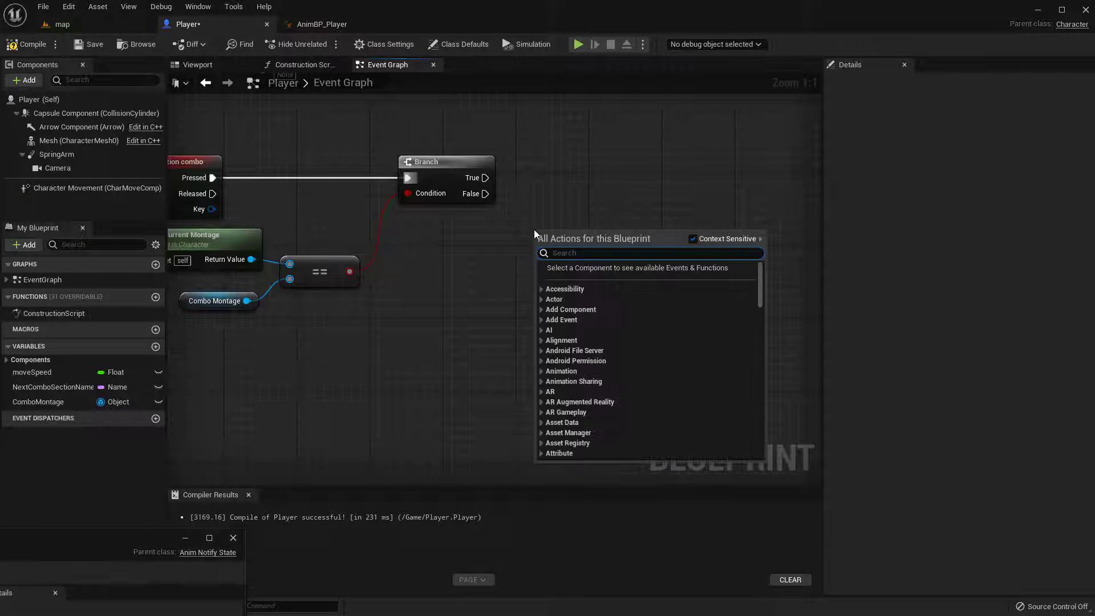
type("montage")
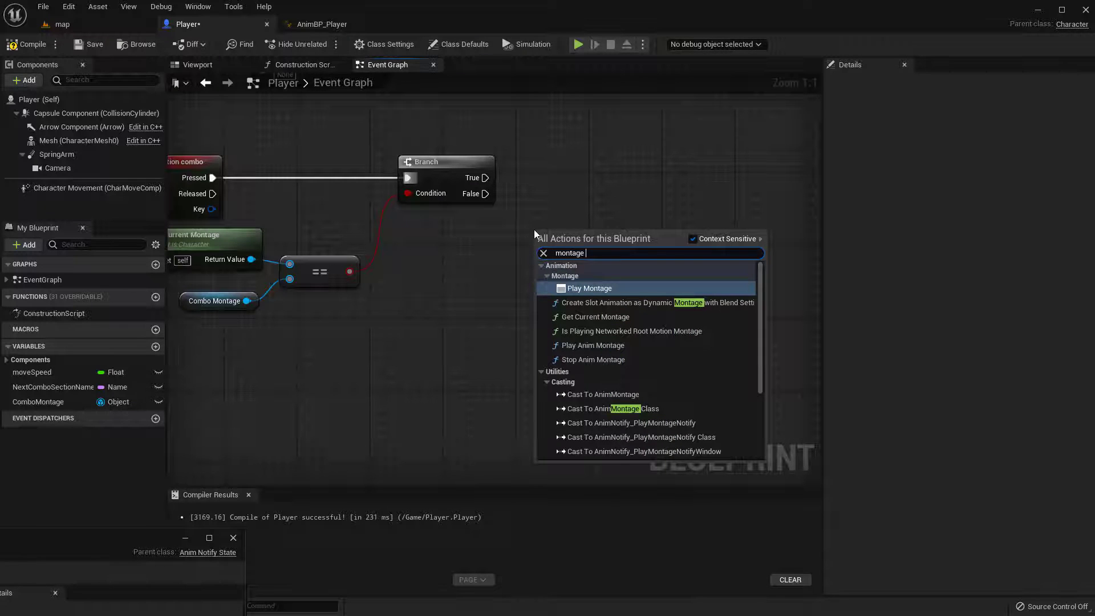
left_click(629, 343)
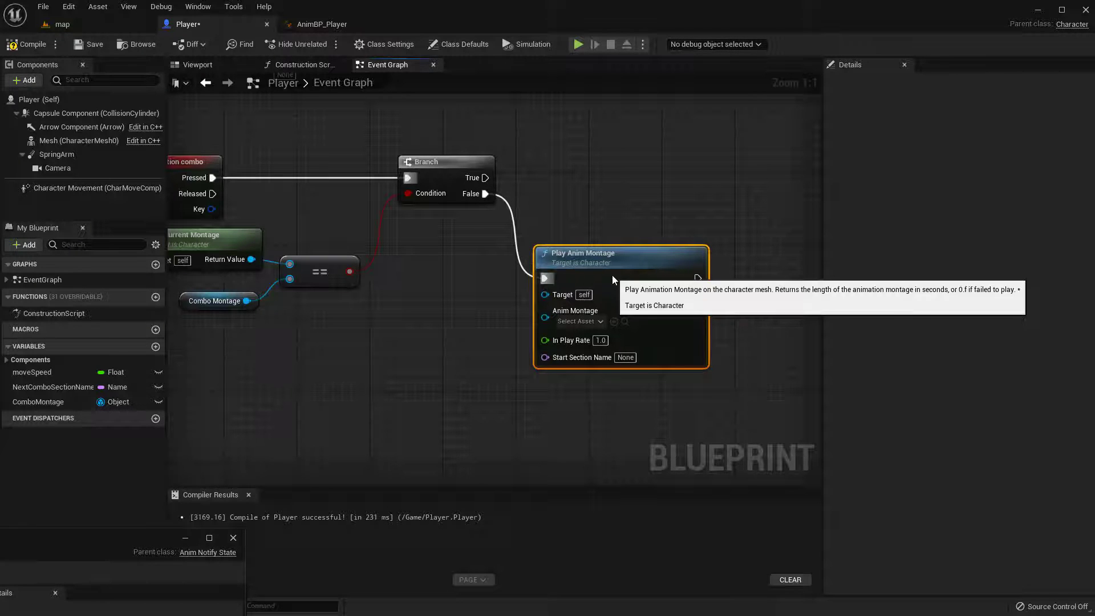
right_click_drag(437, 311, 441, 261)
right_click_drag(528, 316, 517, 271)
right_click_drag(394, 261, 432, 264)
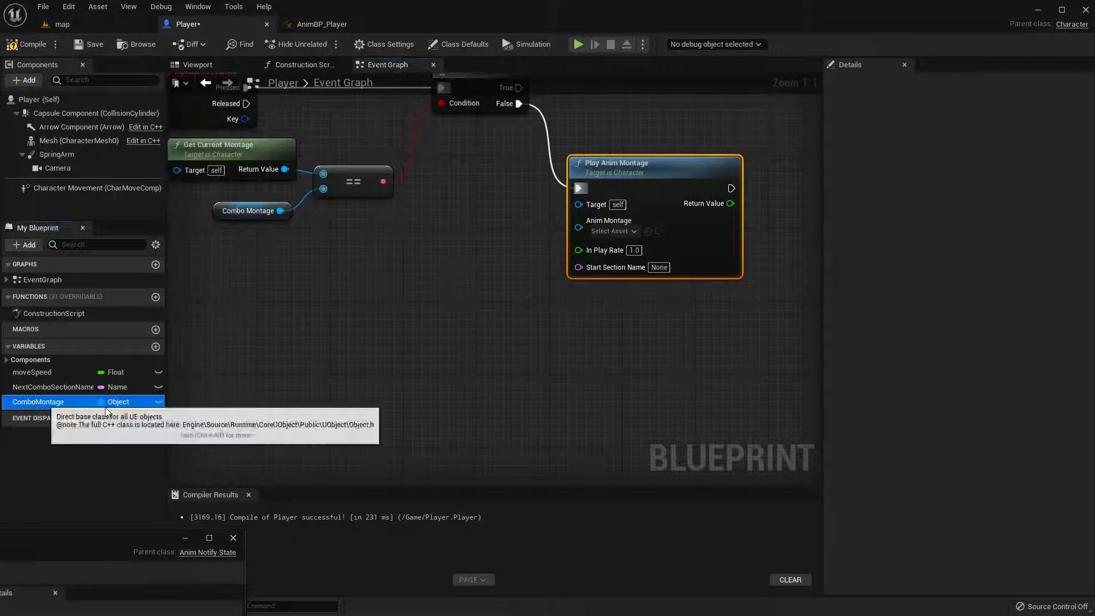
Place a Combo Montage getter near Play Anim Montage, try wiring it to the Anim Montage input, and compile and save
left_click_drag(35, 401, 584, 228)
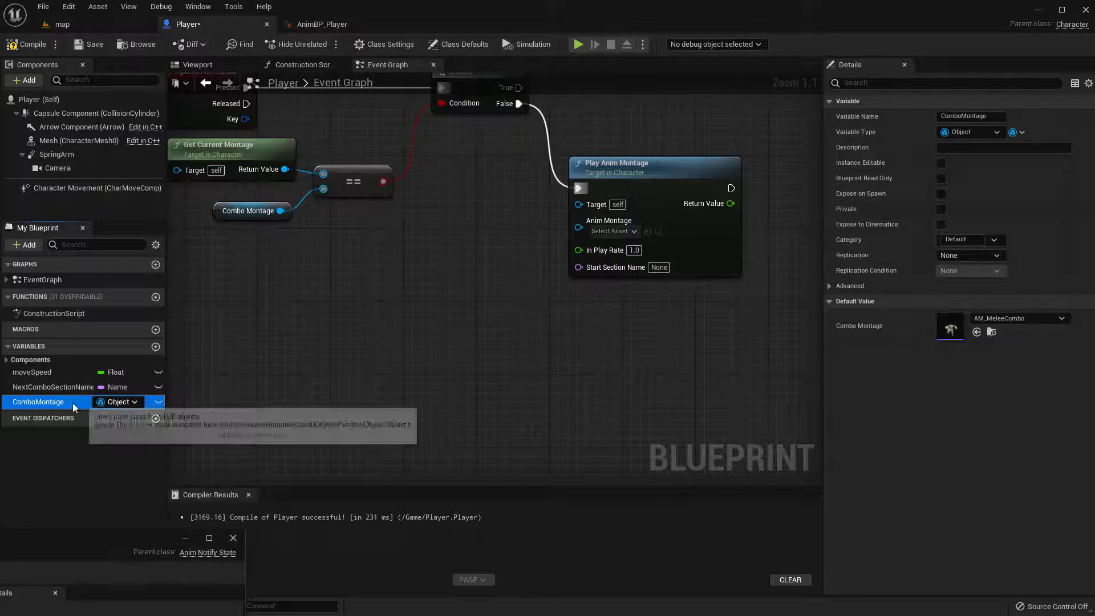
left_click_drag(73, 402, 379, 248)
left_click(419, 268)
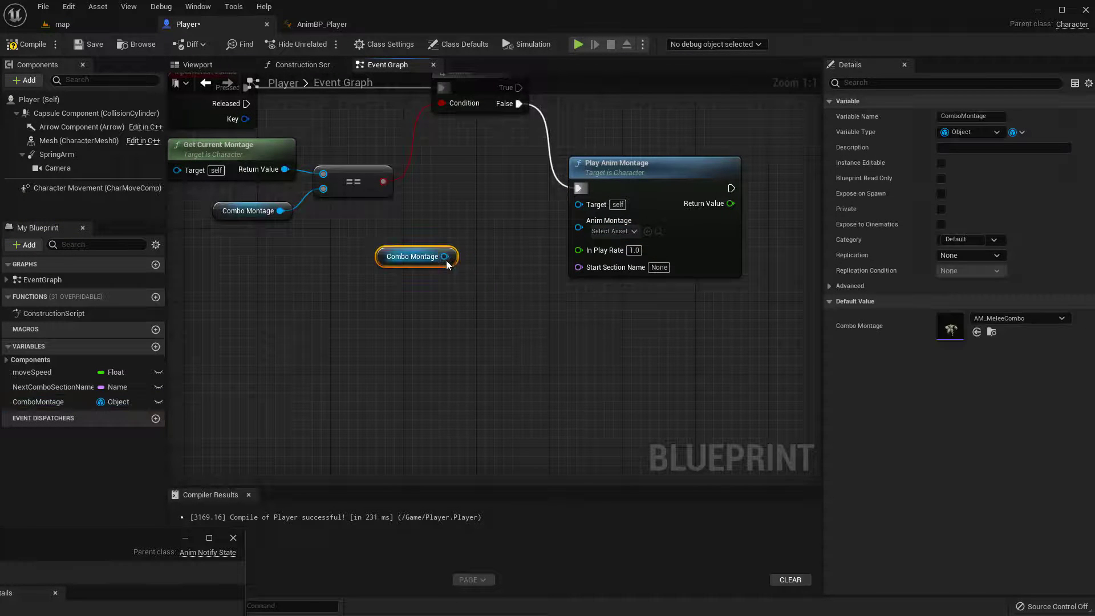
left_click_drag(444, 256, 587, 227)
left_click(28, 44)
left_click(84, 51)
Change the ComboMontage variable's type to Anim Montage object and accept the type change for all its instances
right_click_drag(284, 168, 320, 184)
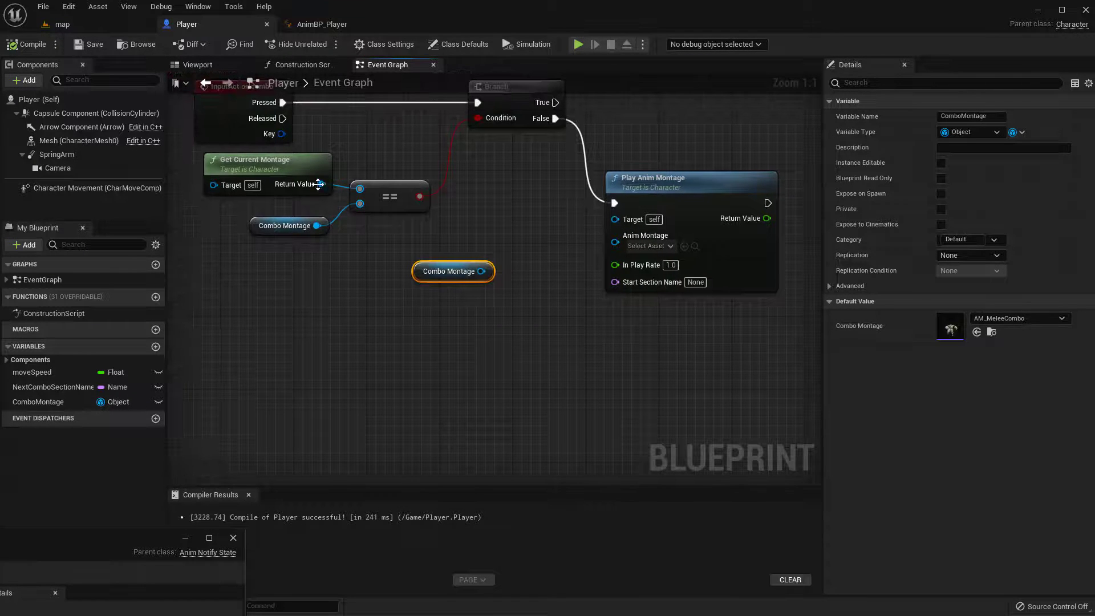
left_click_drag(318, 225, 362, 204)
left_click(319, 275)
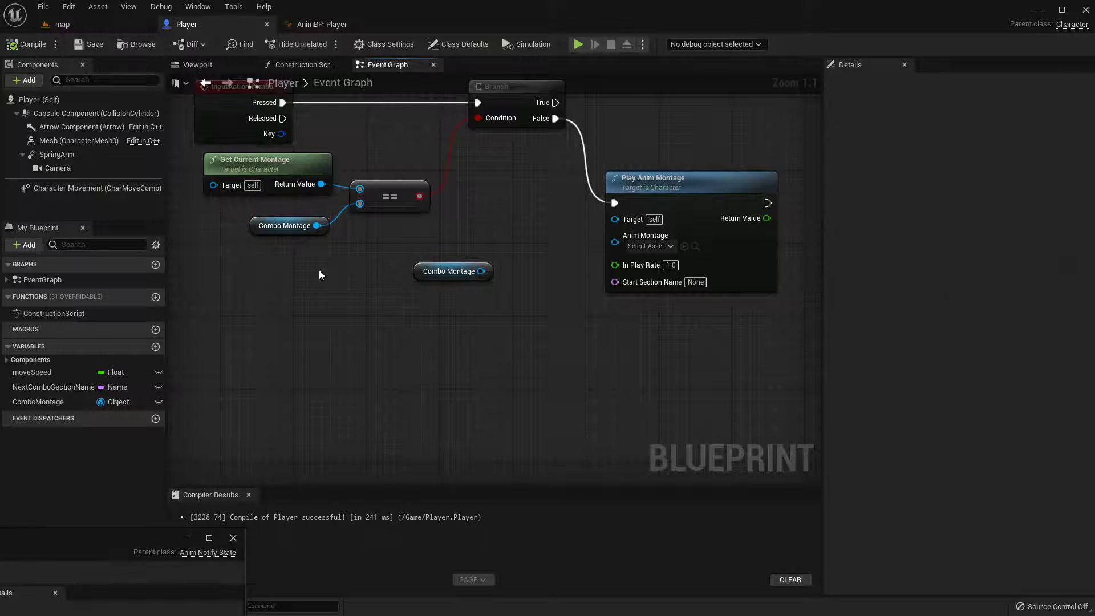
left_click_drag(279, 276, 281, 274)
left_click(990, 134)
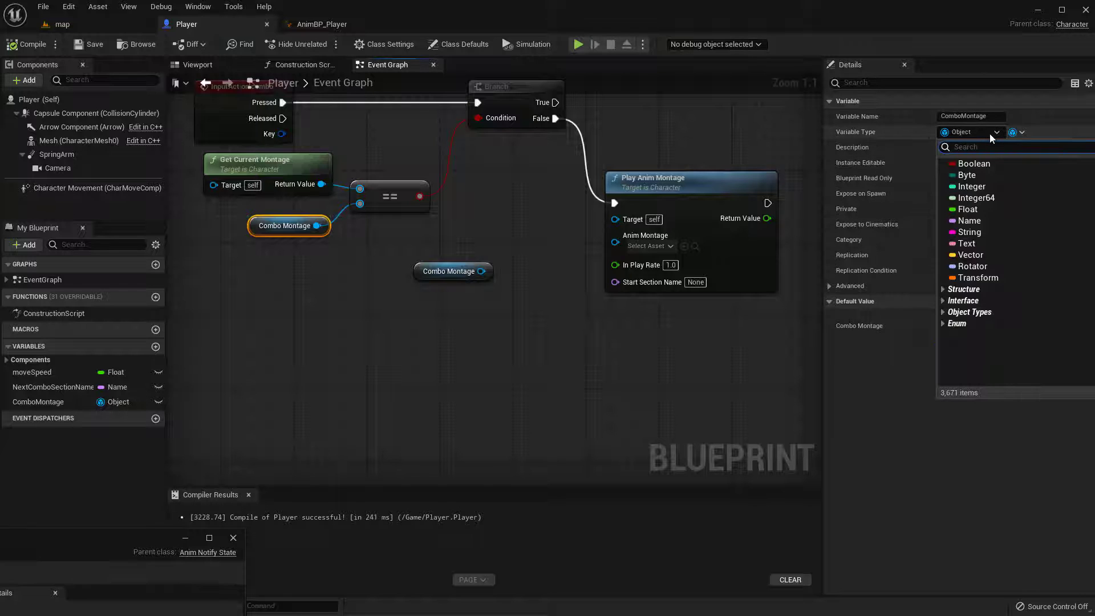
type("animM")
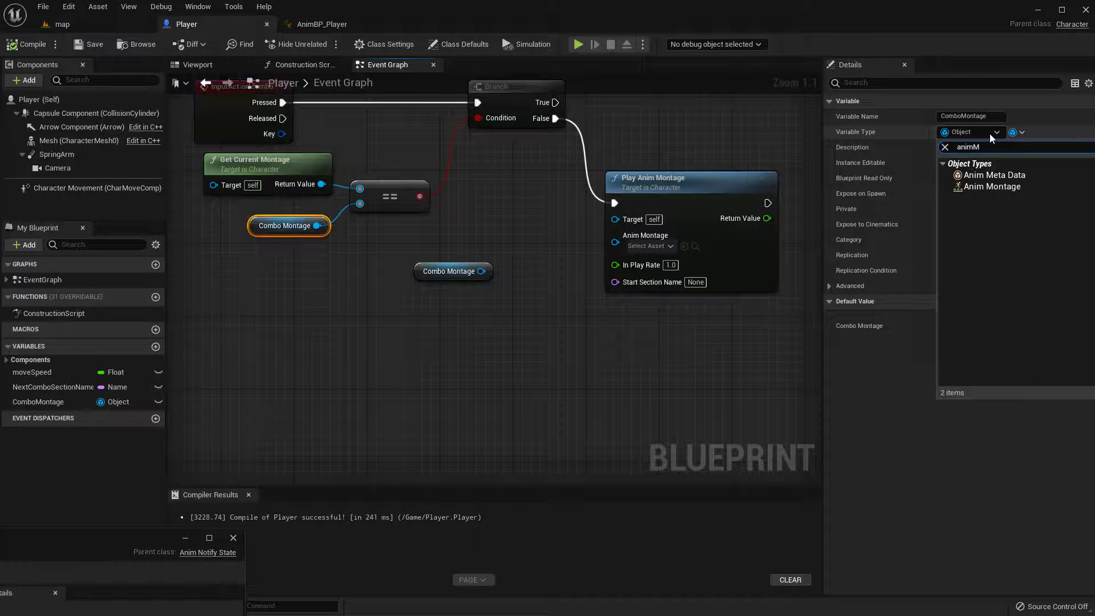
left_click(978, 187)
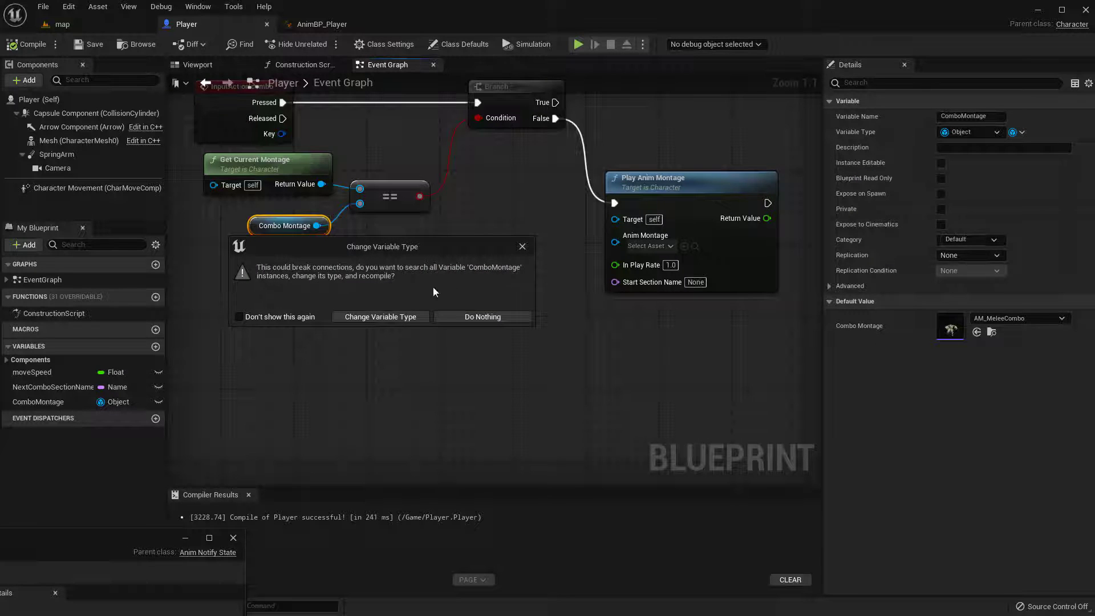
left_click(364, 317)
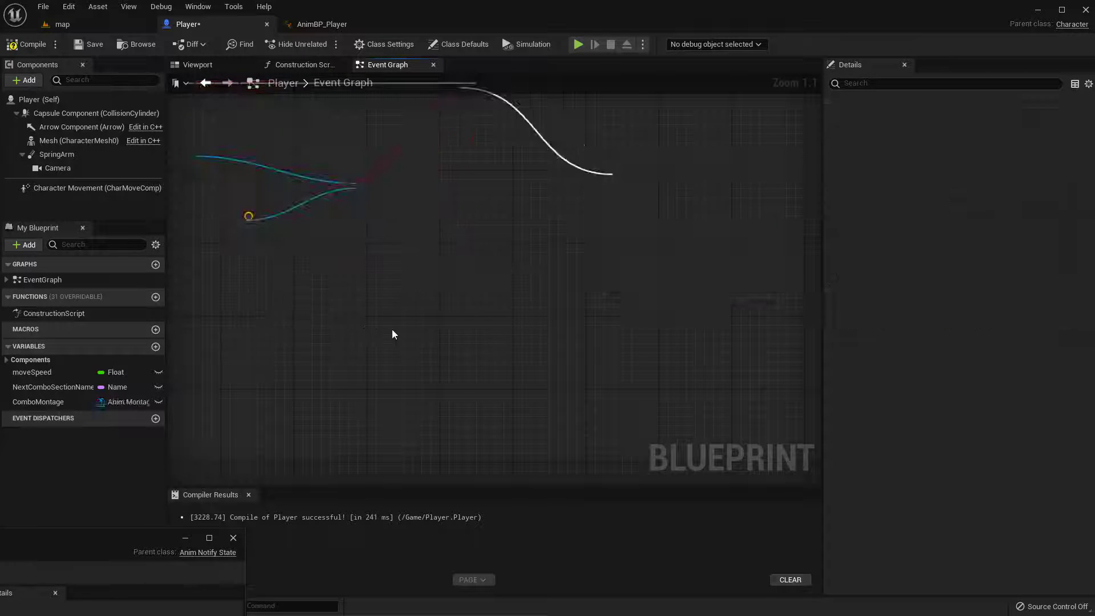
left_click(655, 120)
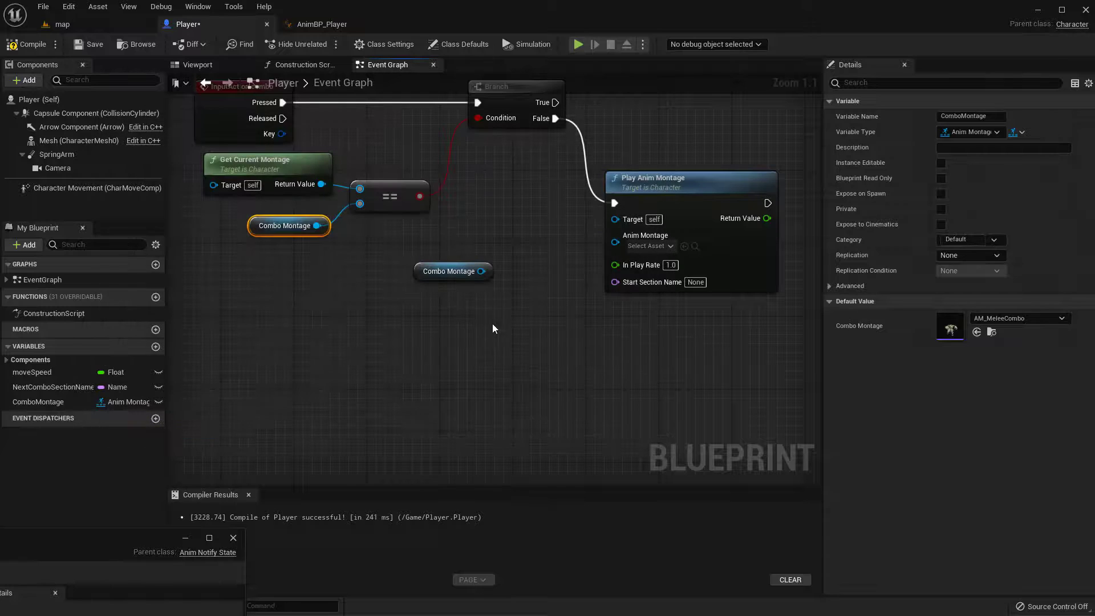
Connect the spare Combo Montage getter to Play Anim Montage's Anim Montage input and arrange the two nodes neatly beside the Branch
right_click_drag(481, 271, 446, 277)
left_click_drag(447, 277, 581, 250)
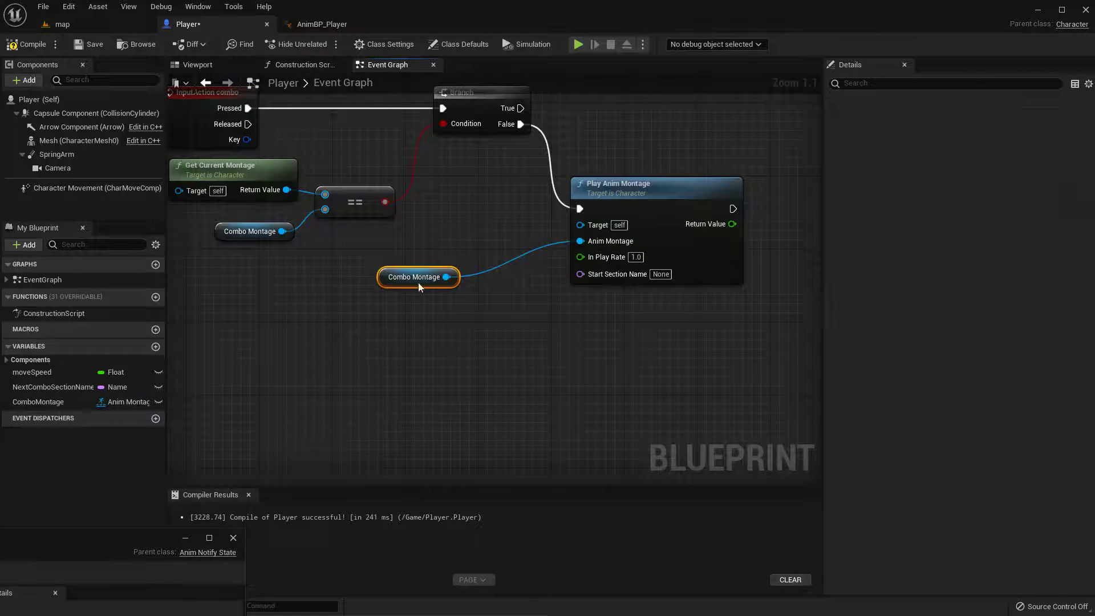
left_click_drag(401, 276, 505, 238)
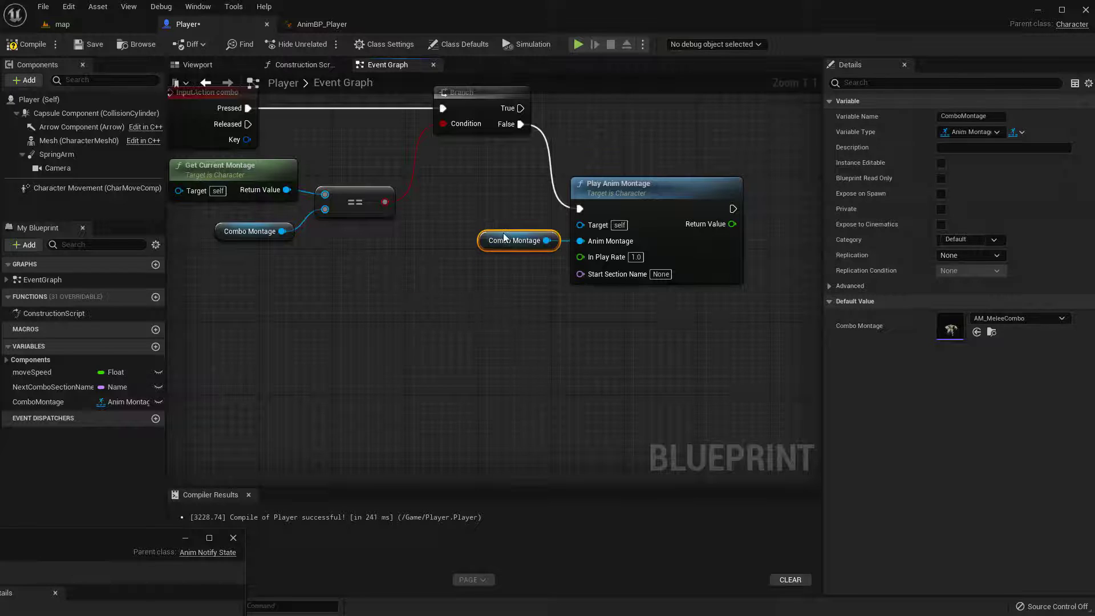
left_click_drag(666, 190, 668, 181)
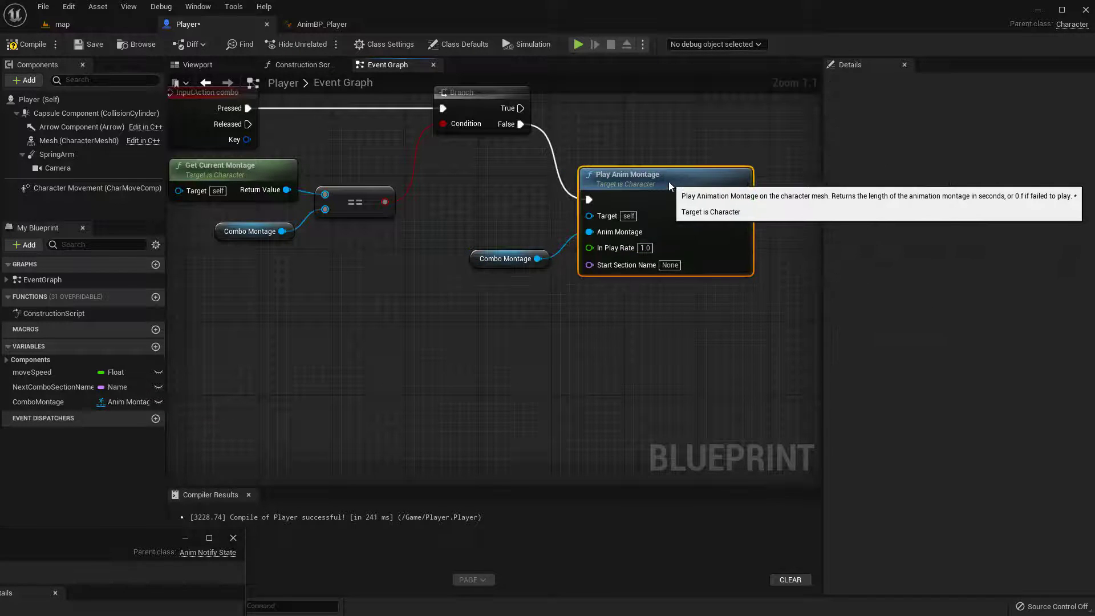
left_click(536, 321)
left_click(477, 259)
left_click_drag(476, 258, 466, 260)
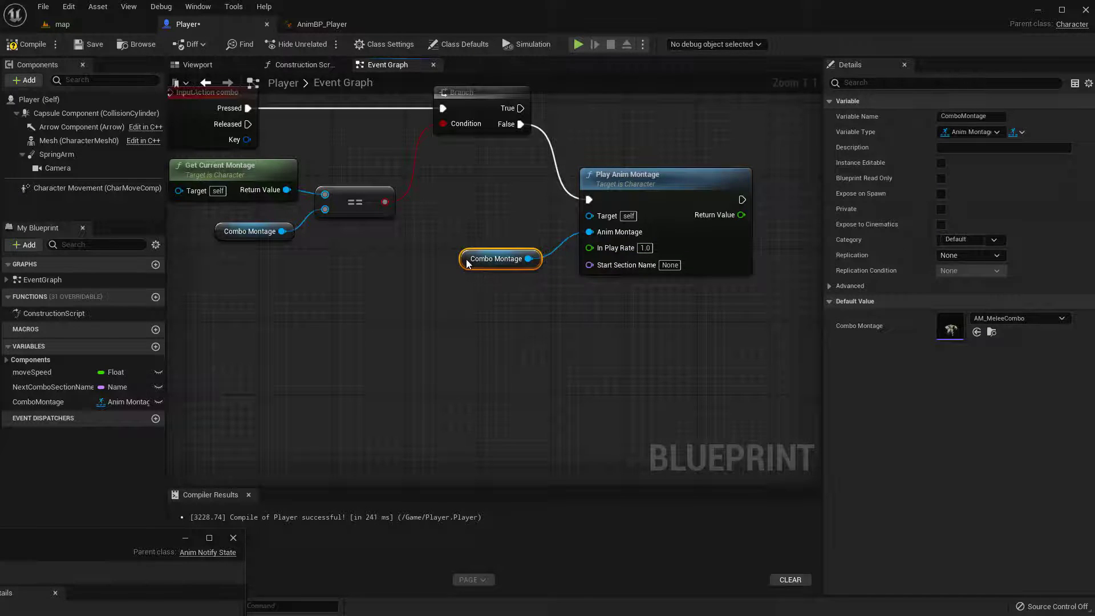
right_click_drag(634, 233, 603, 285)
left_click(630, 235)
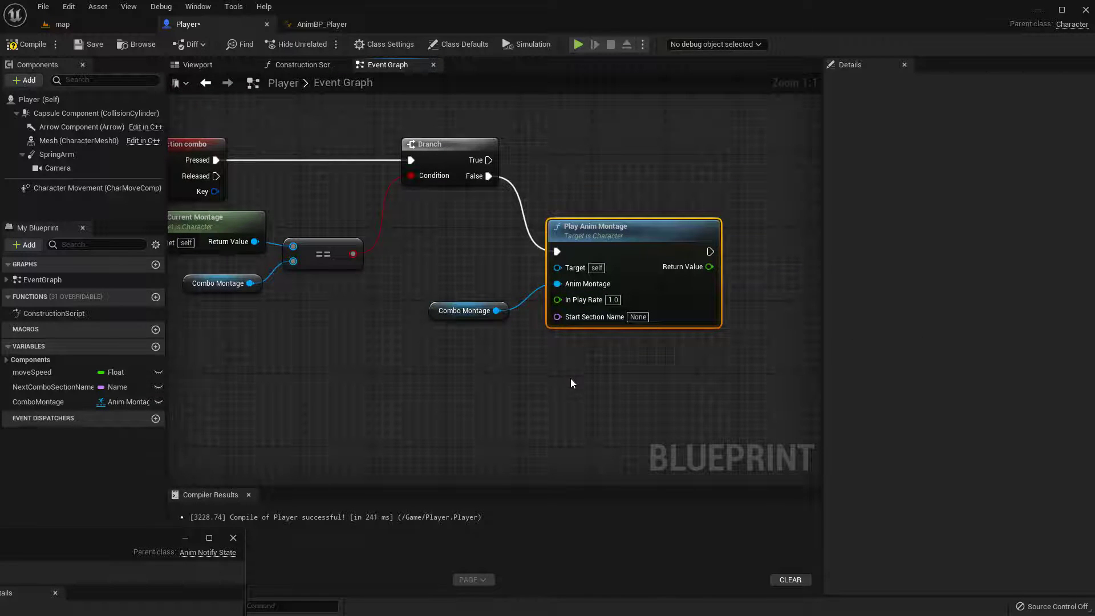
right_click_drag(488, 401, 528, 406)
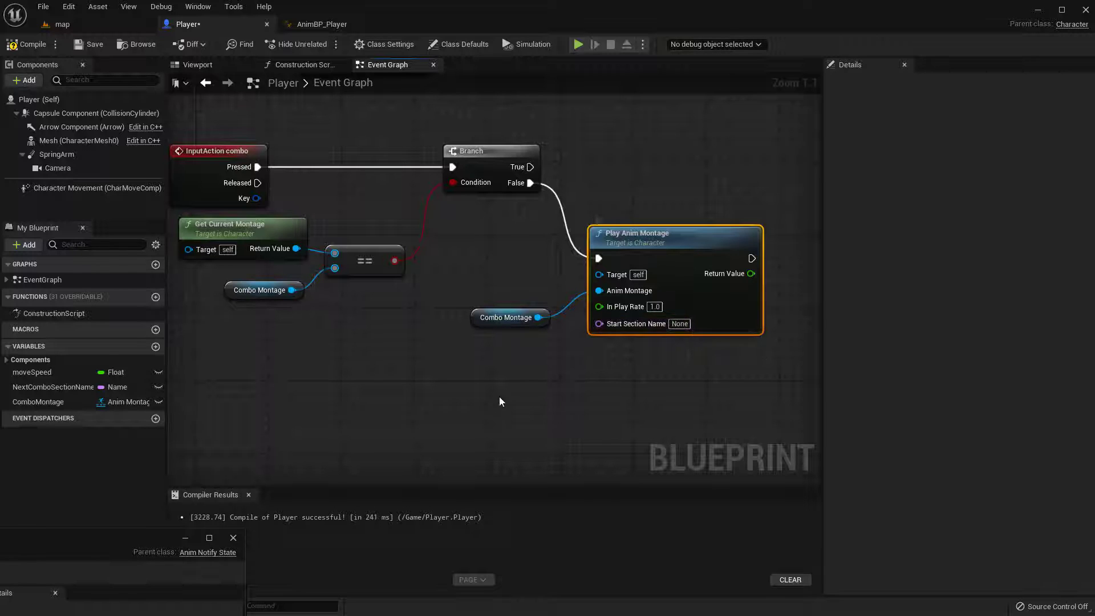
right_click_drag(493, 396, 550, 410)
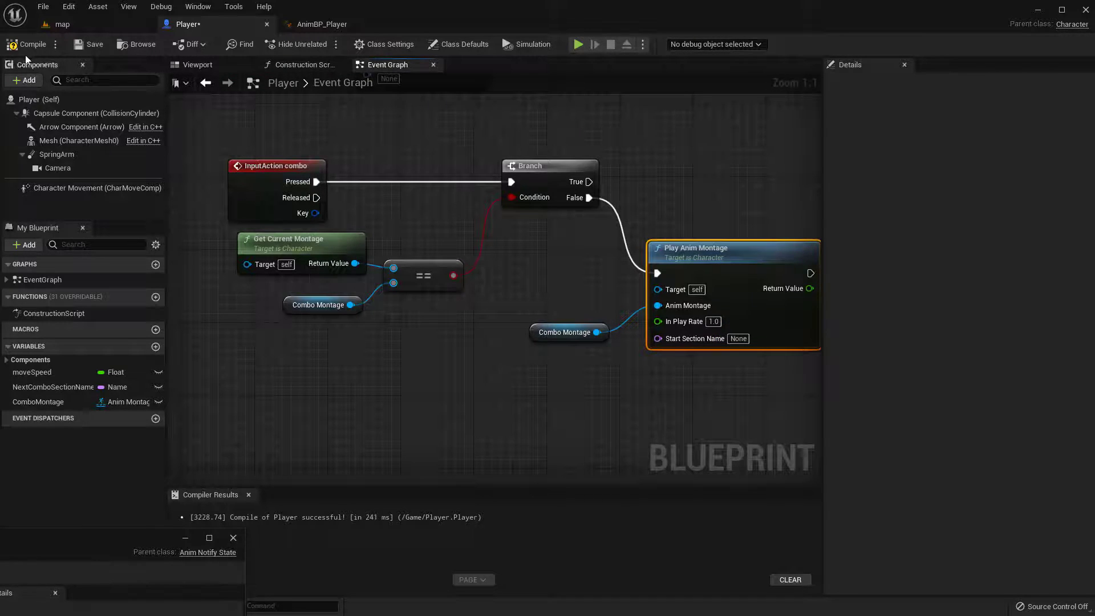
Compile the Player blueprint and play-test the combo in the map level, ending the session
left_click(55, 45)
right_click_drag(442, 411, 519, 363)
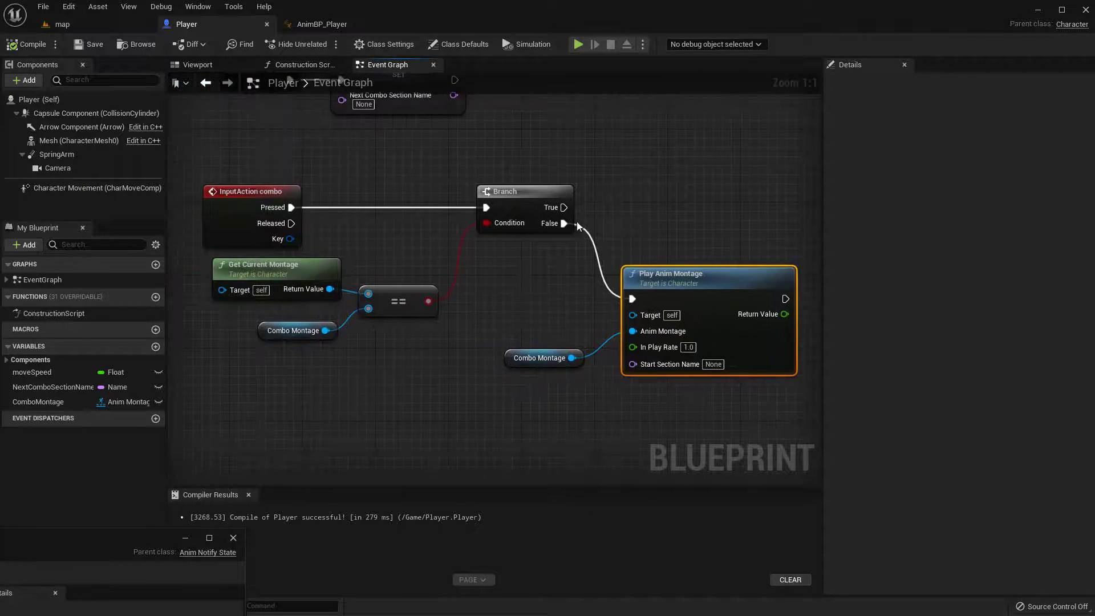
right_click_drag(417, 86, 418, 114)
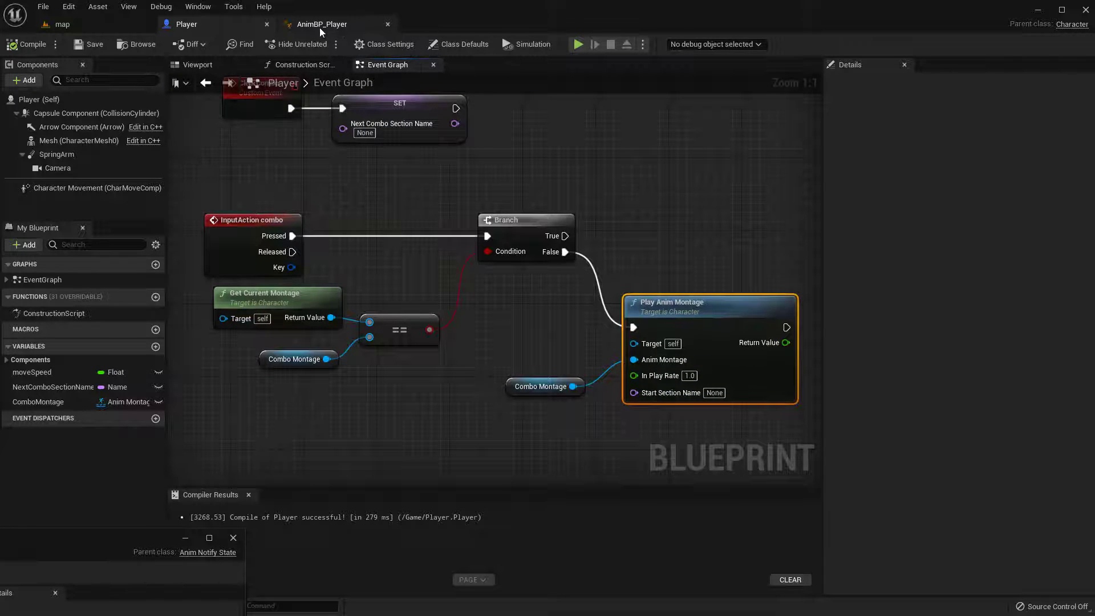
left_click(91, 23)
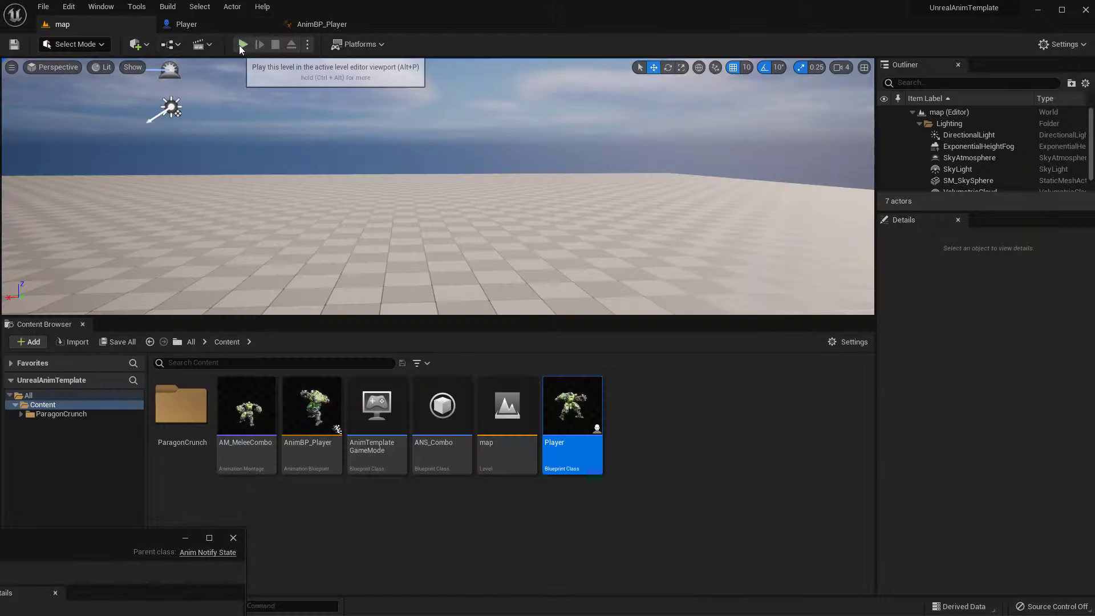
left_click(242, 44)
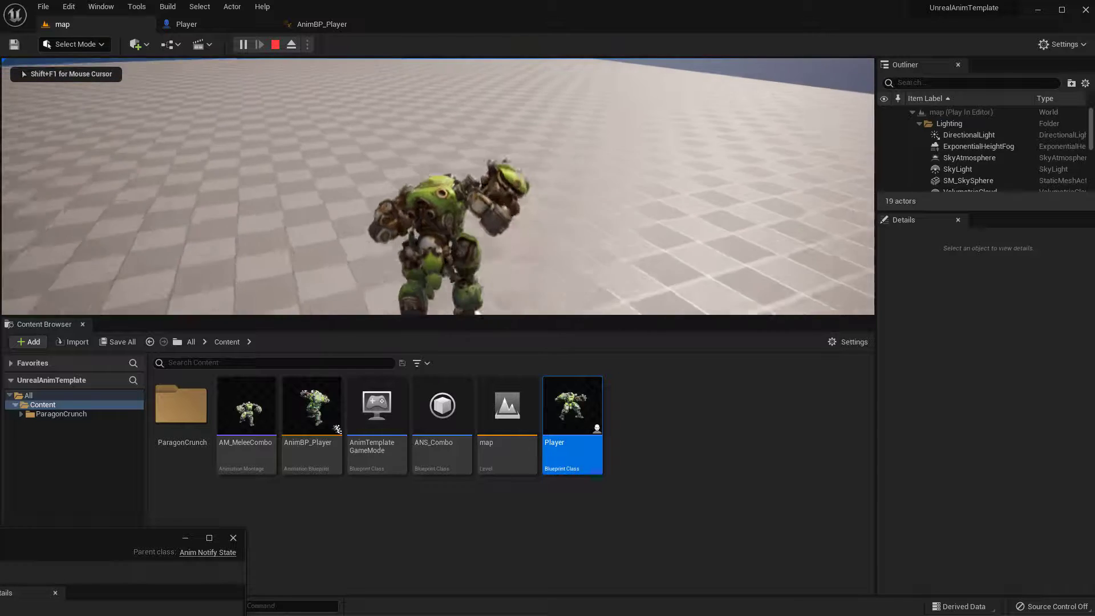
key("Escape")
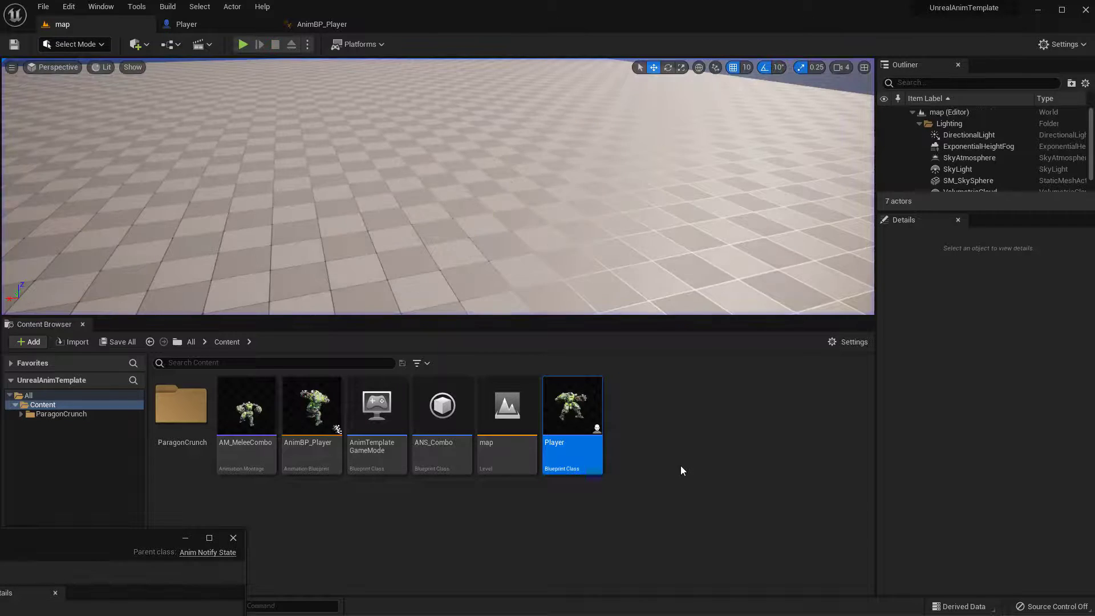
left_click(680, 471)
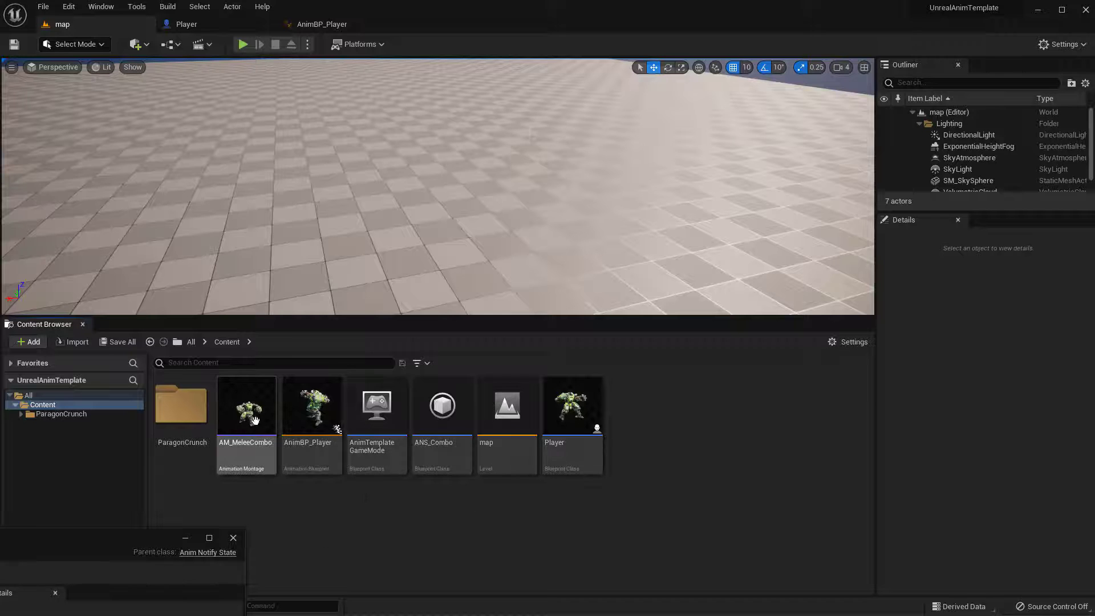
Open the AM_MeleeCombo montage and examine which slot its animation track uses
left_click(327, 25)
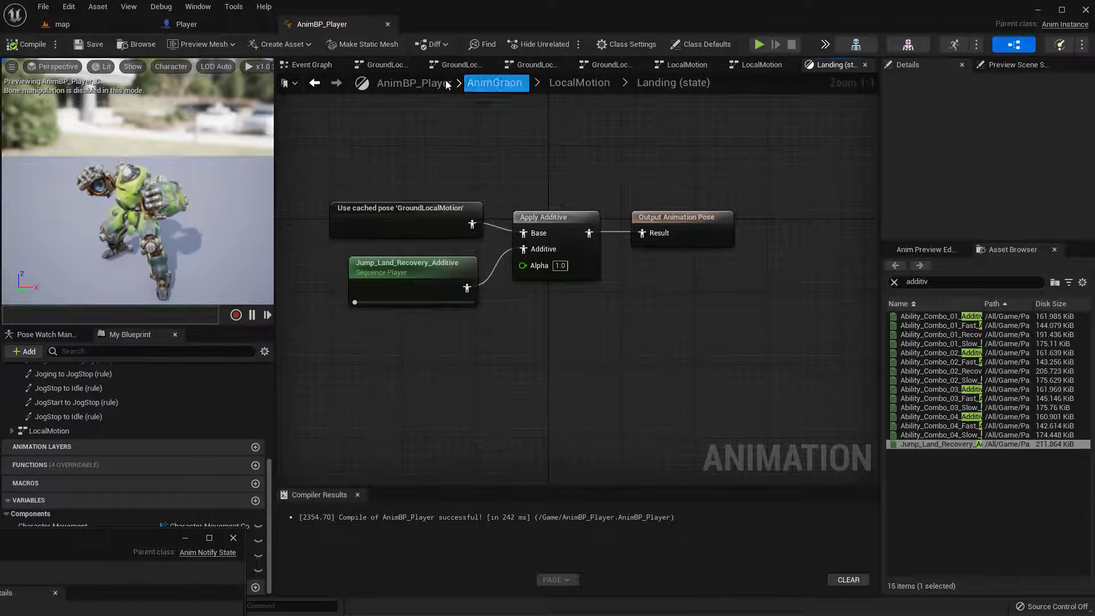
right_click_drag(476, 132, 504, 127)
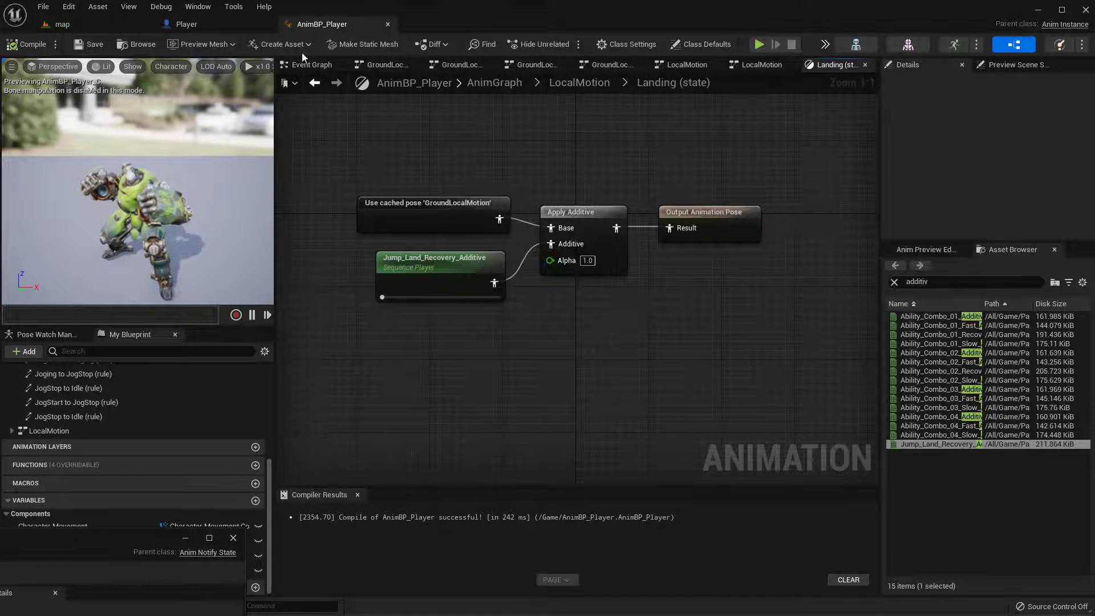
left_click(87, 23)
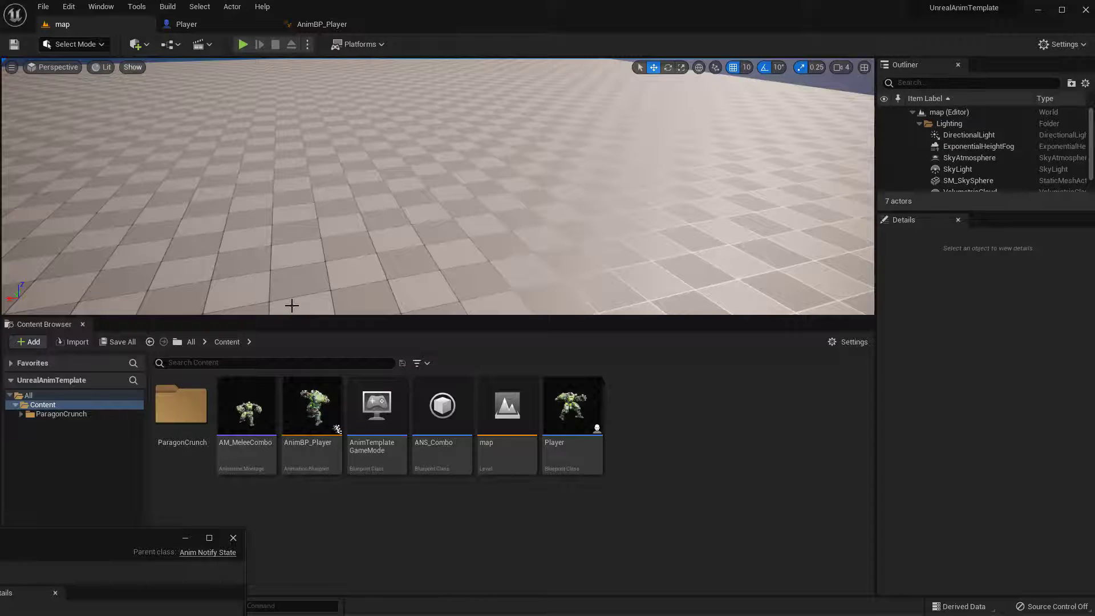
double_click(242, 422)
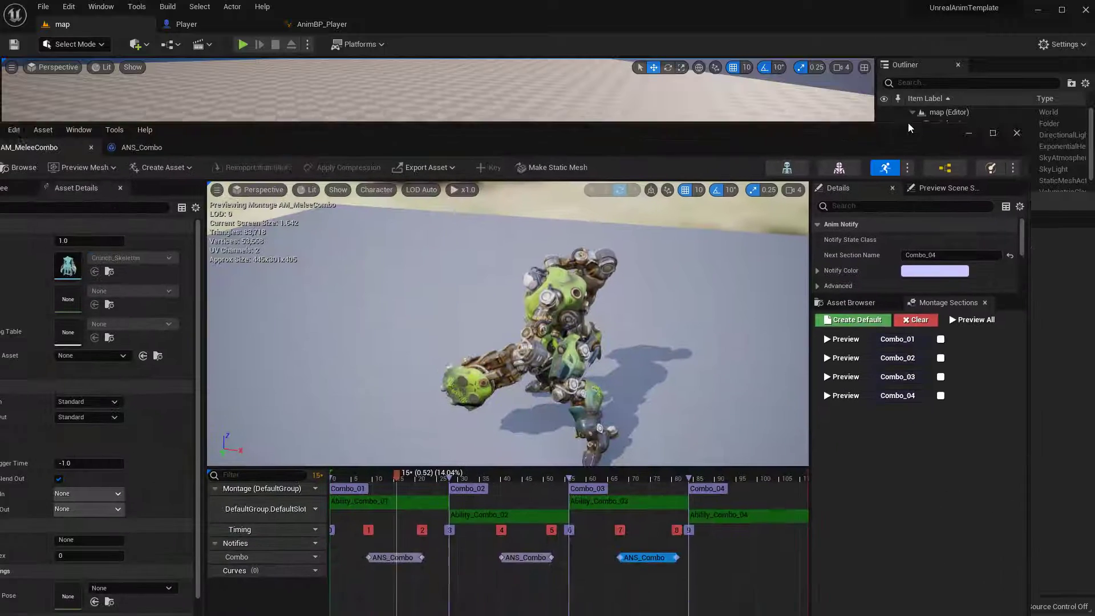
left_click_drag(907, 122, 959, 22)
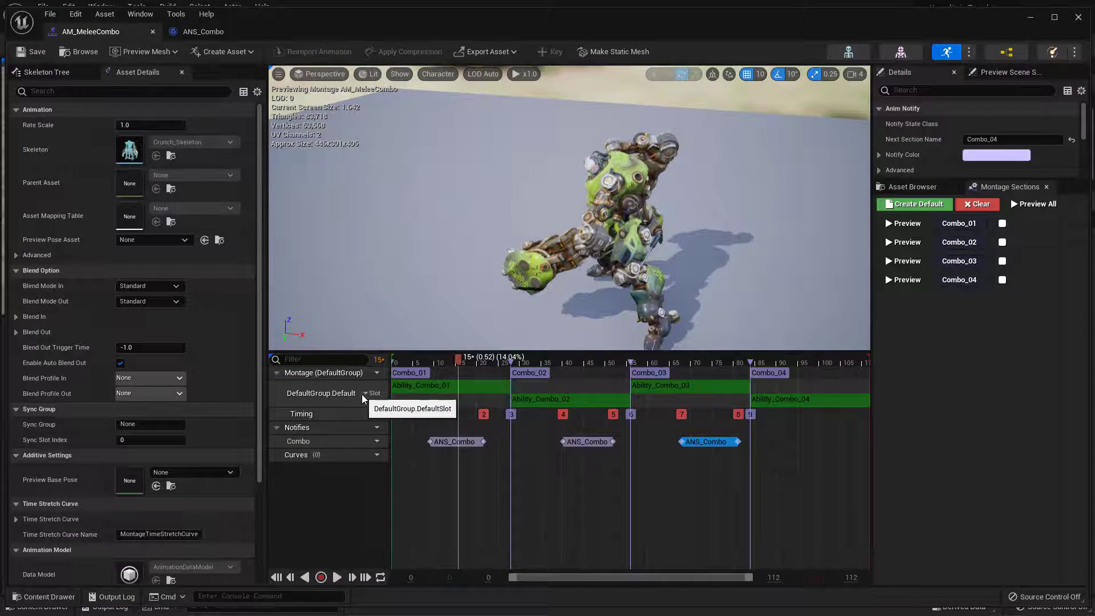
left_click_drag(582, 18, 548, 19)
Open the top-level AnimGraph of AnimBP_Player and move the Output Pose node farther away from LocalMotion
left_click(962, 59)
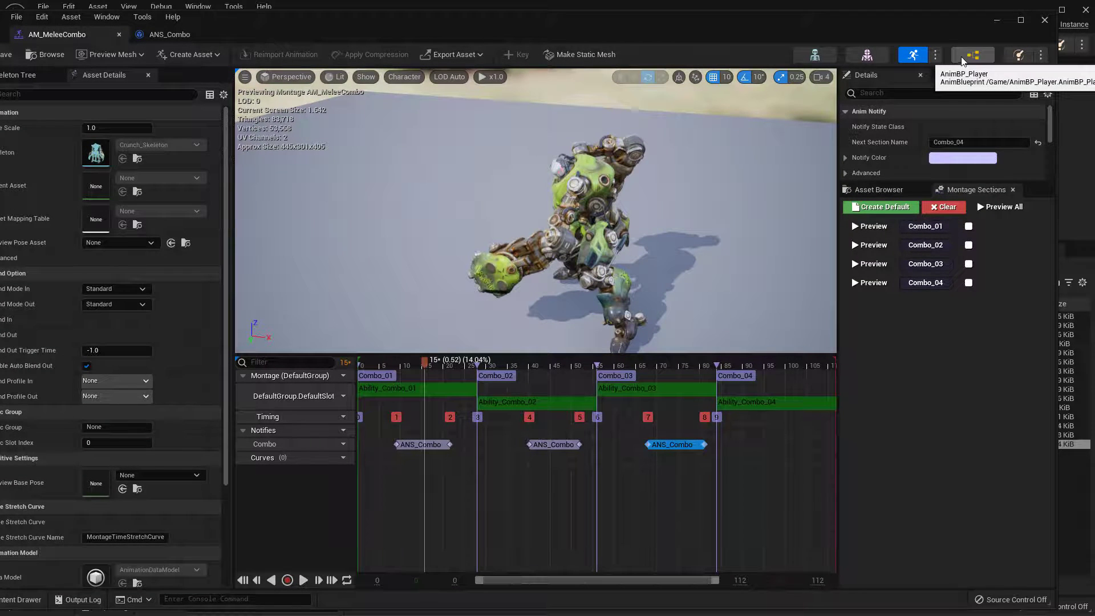
left_click_drag(935, 25, 0, 402)
right_click_drag(559, 116, 548, 119)
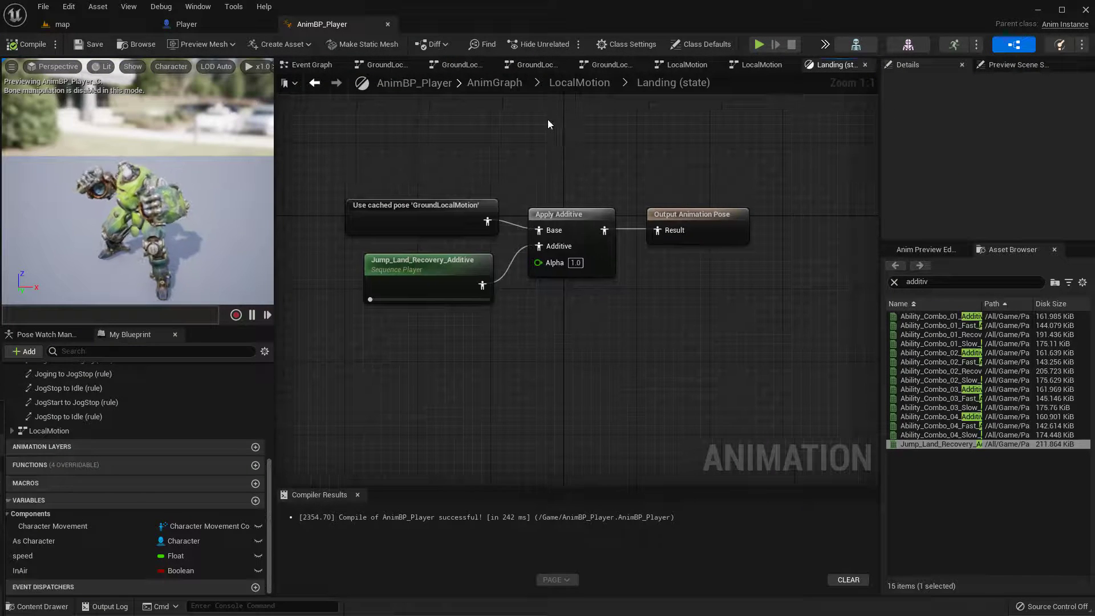
left_click(494, 83)
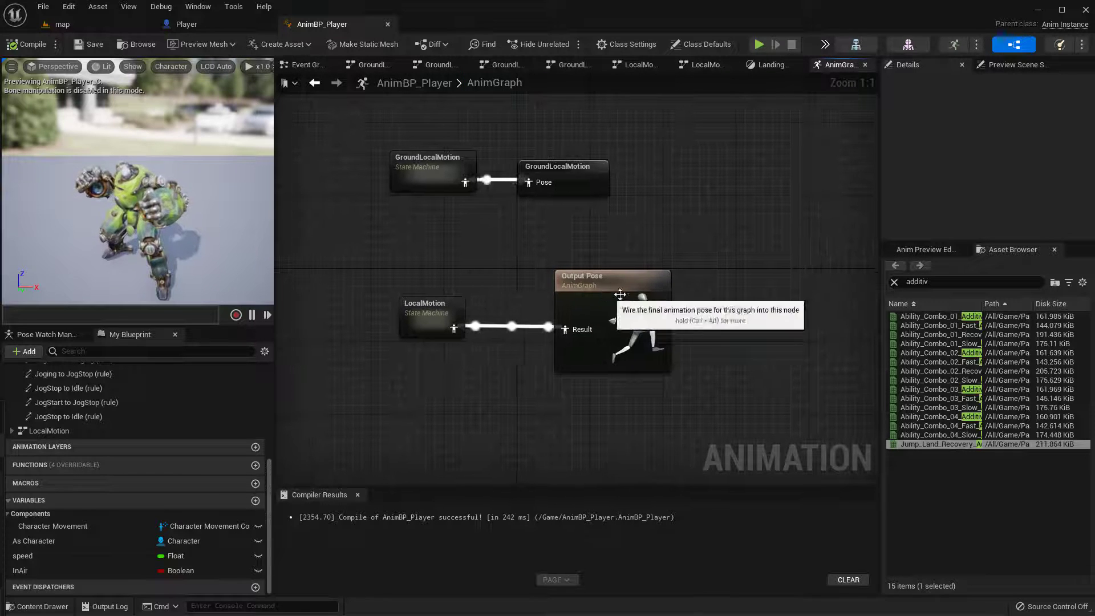
left_click(507, 284)
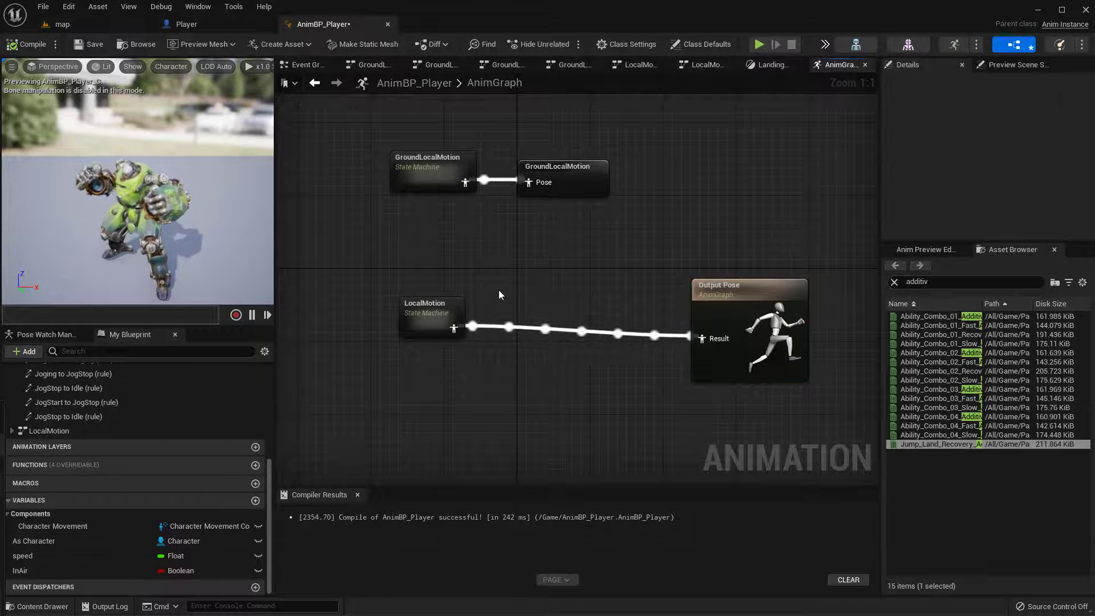
Insert a Slot 'DefaultSlot' node between LocalMotion and Output Pose, wire it to both, and line up the nodes
right_click(498, 289)
type("slot")
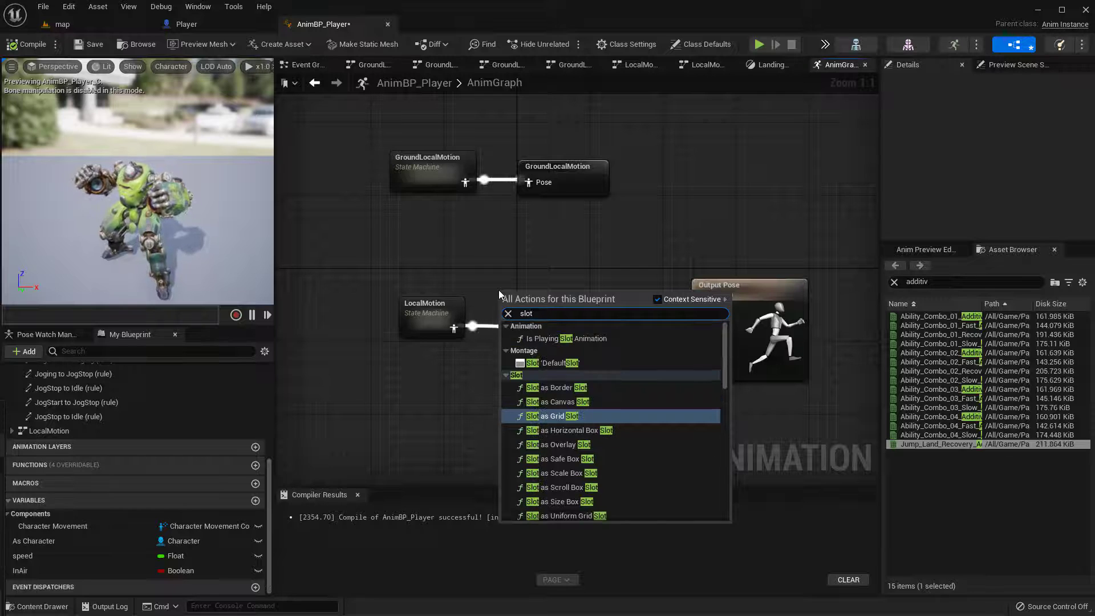
left_click(549, 363)
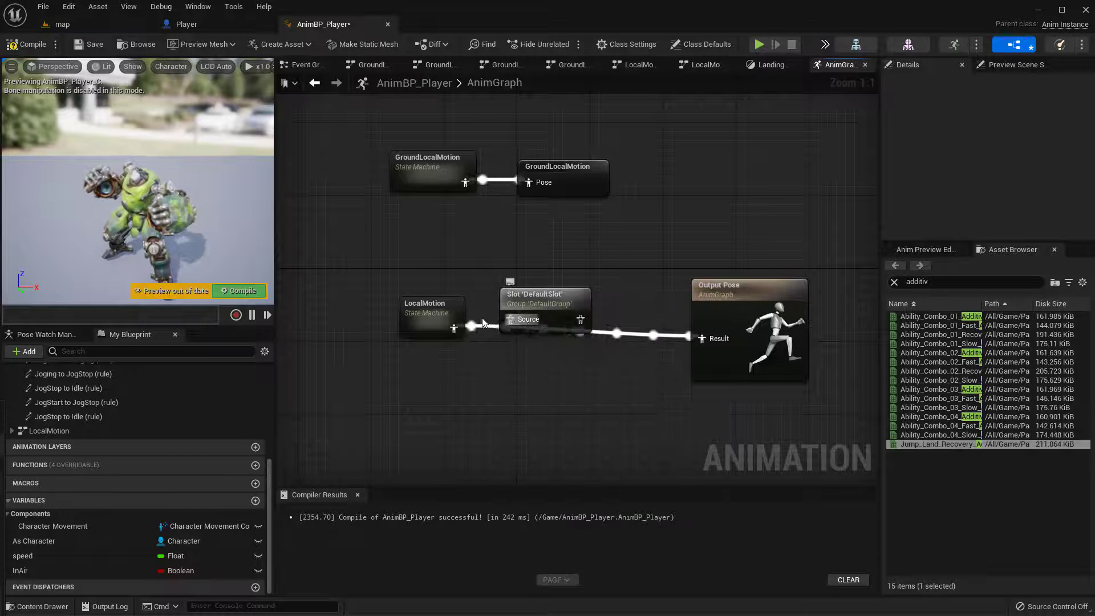
left_click_drag(505, 320, 713, 340)
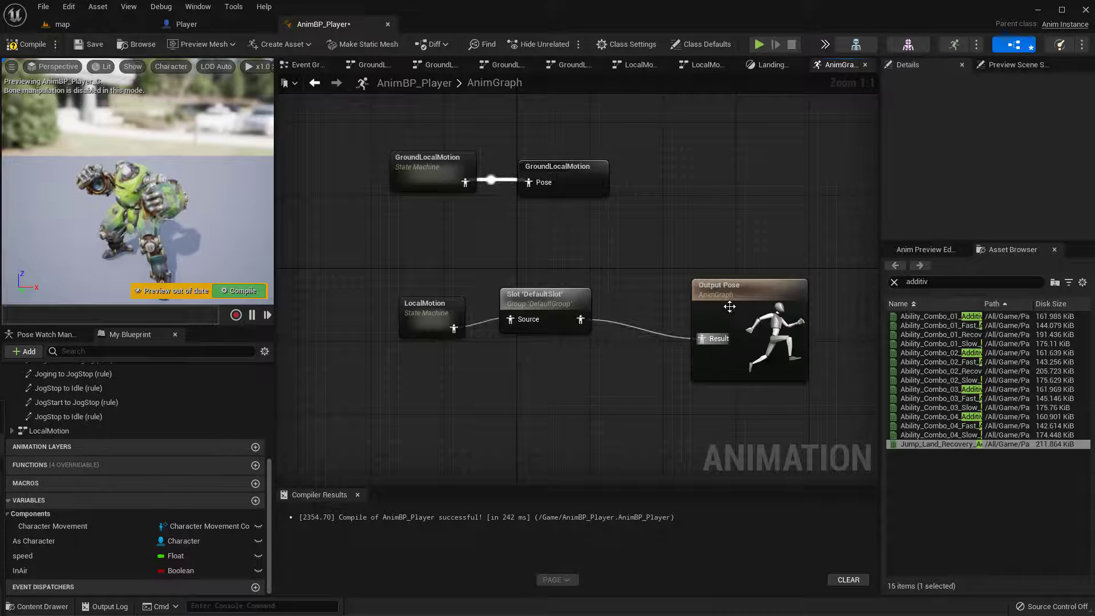
left_click_drag(542, 298, 522, 314)
left_click_drag(702, 319, 637, 319)
left_click_drag(432, 317, 510, 337)
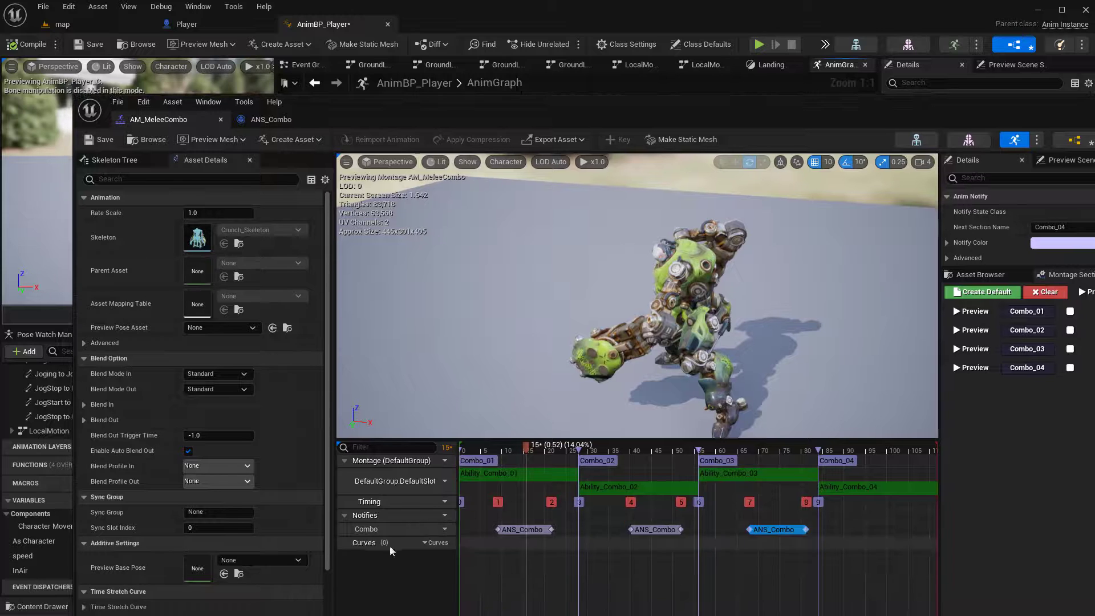
Bring the AM_MeleeCombo montage into view to compare its slot name with the AnimGraph's slot node
left_click_drag(862, 106, 778, 88)
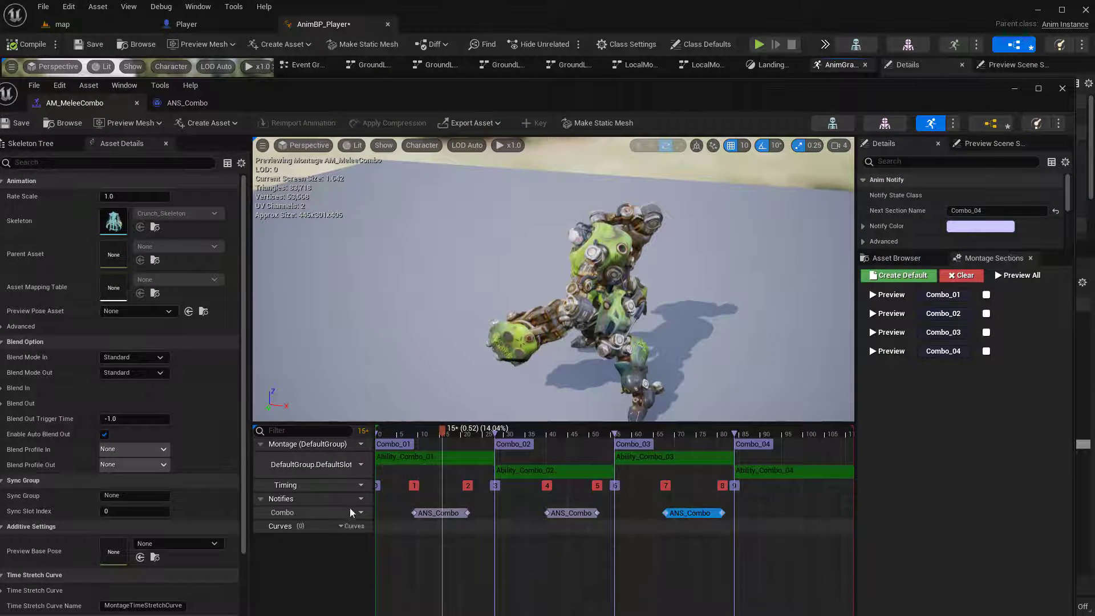
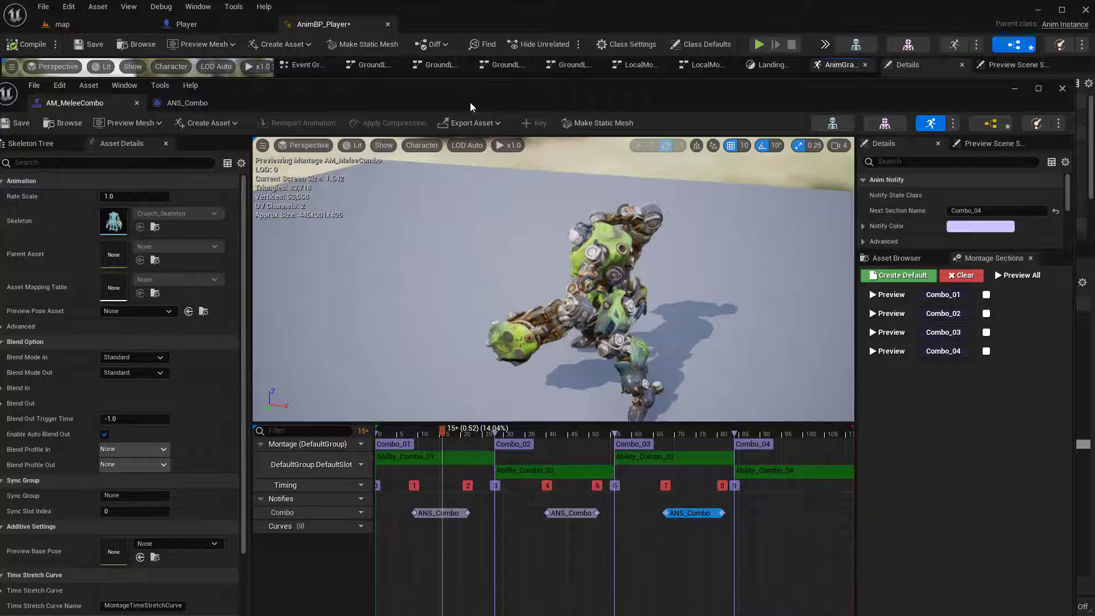
Move the AM_MeleeCombo window off the AnimGraph and place Output Pose just beside the Slot 'DefaultSlot' node
left_click_drag(470, 107, 29, 580)
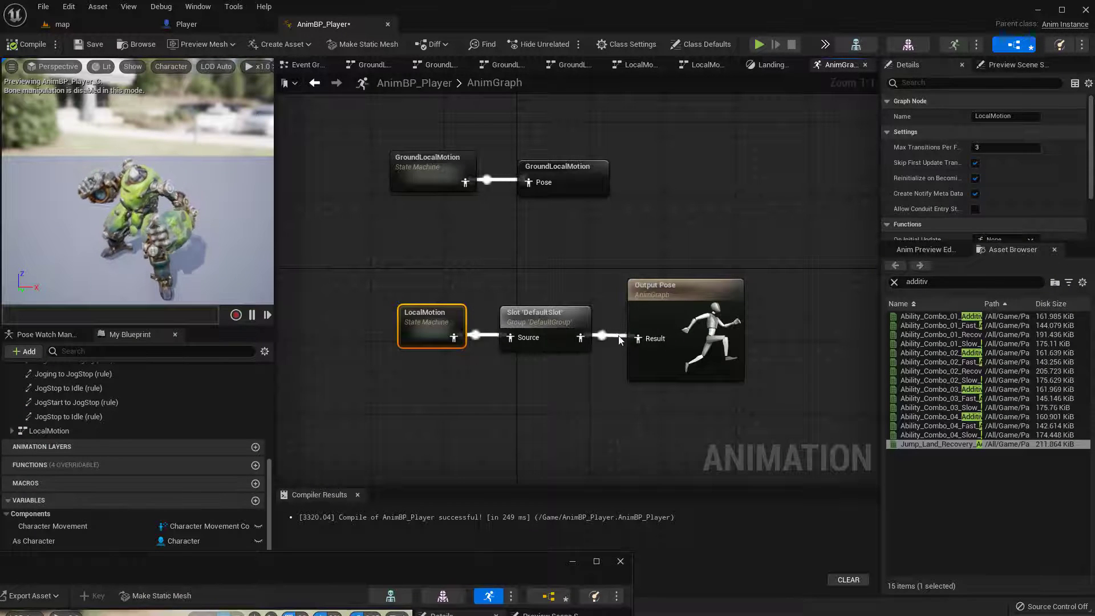
left_click_drag(684, 342, 702, 342)
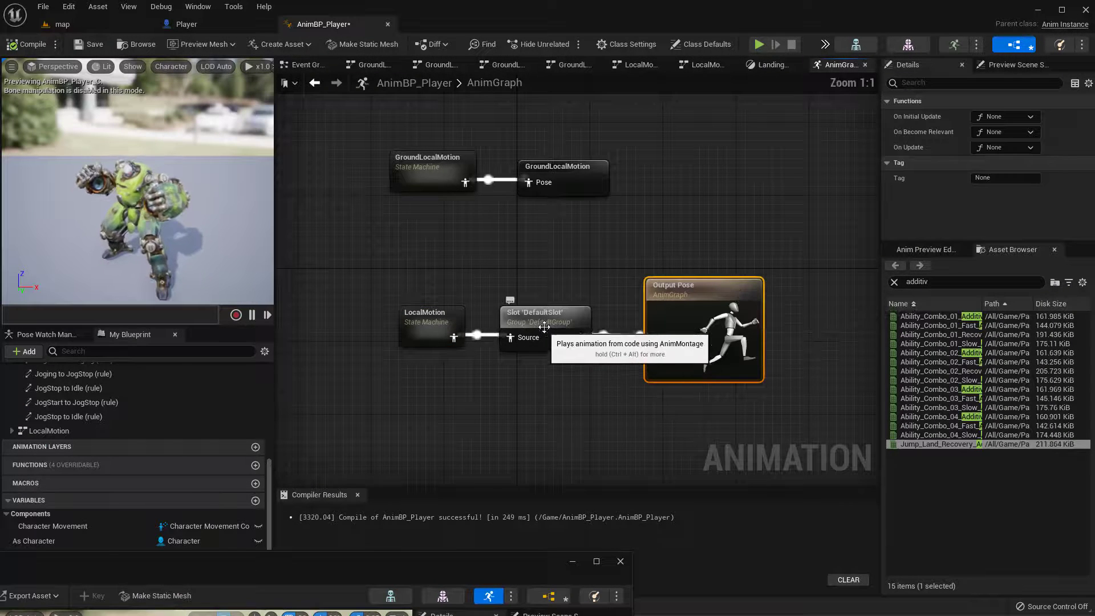
mouse_move(544, 326)
left_mouse_down()
mouse_move(556, 327)
mouse_move(573, 265)
mouse_move(562, 322)
left_mouse_up()
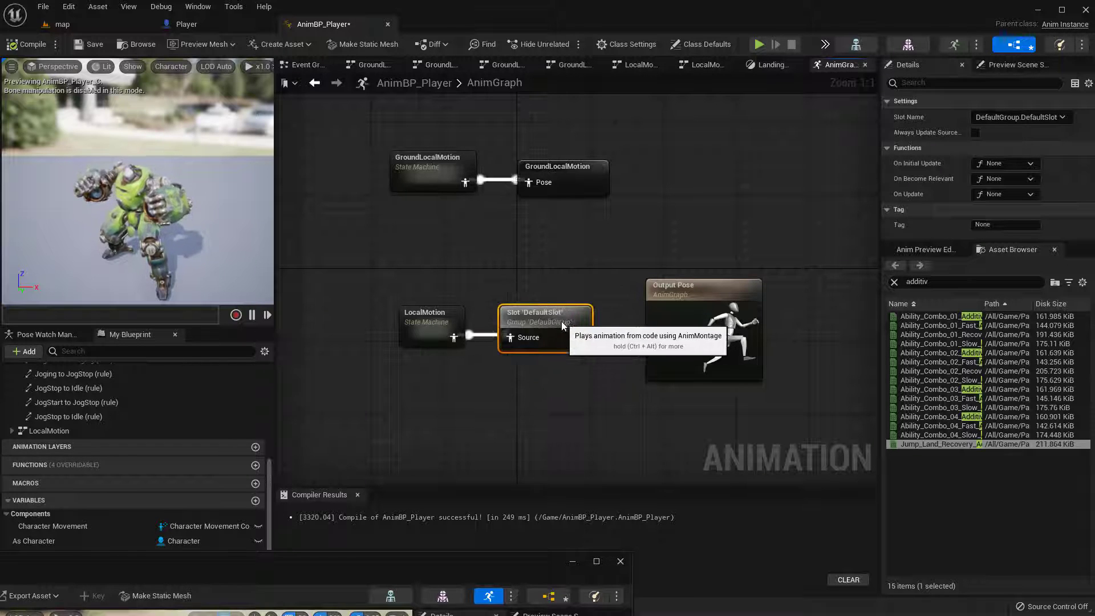
left_click_drag(704, 311, 676, 311)
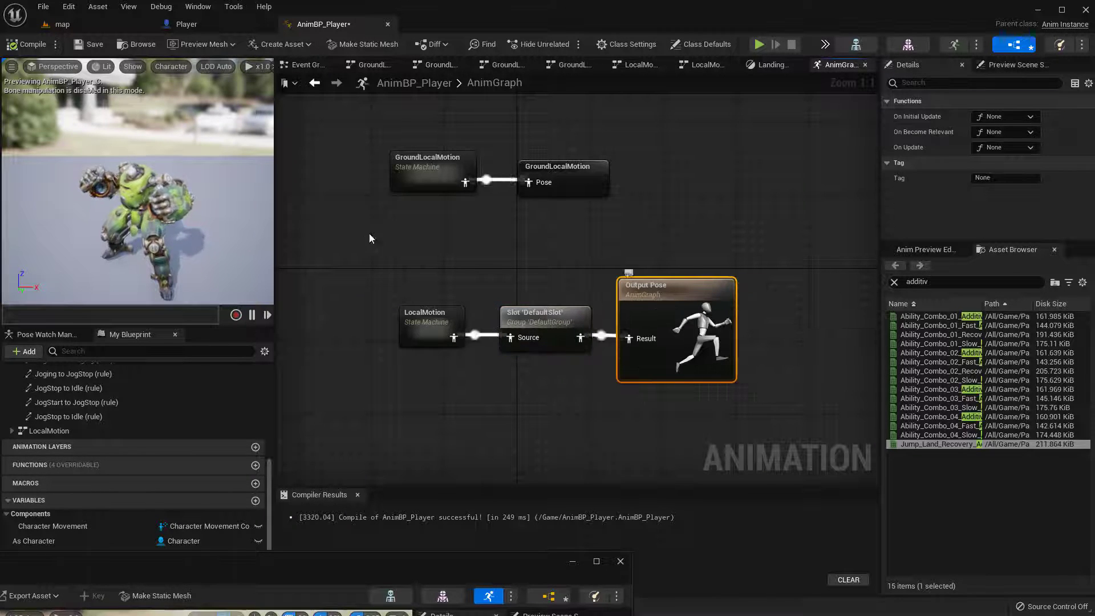
Play the map level to test the character's melee combo, and end the play session
left_click(62, 24)
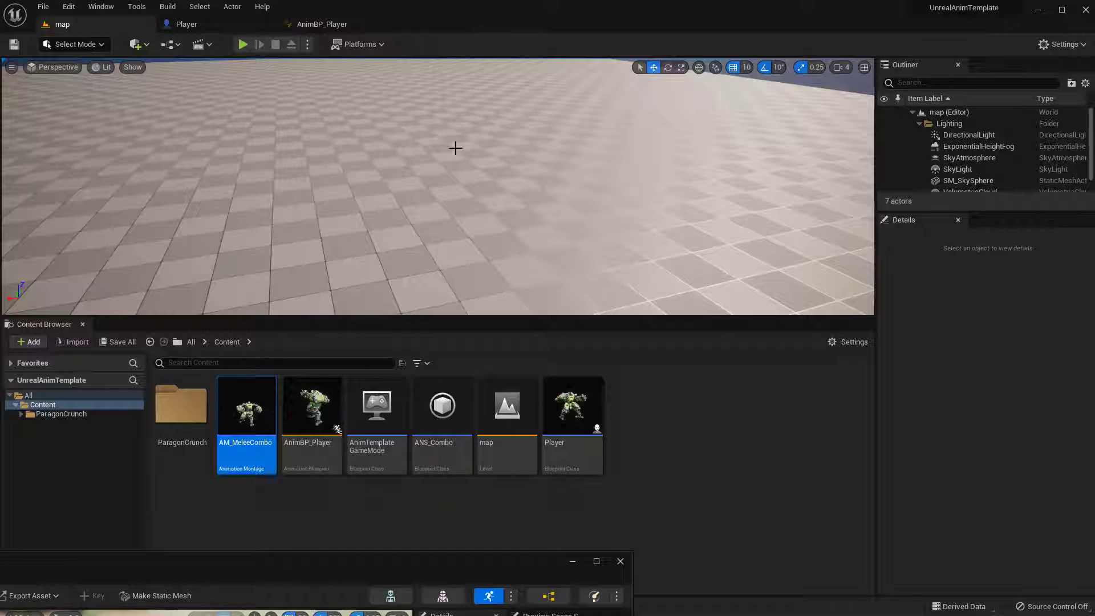
left_click(241, 44)
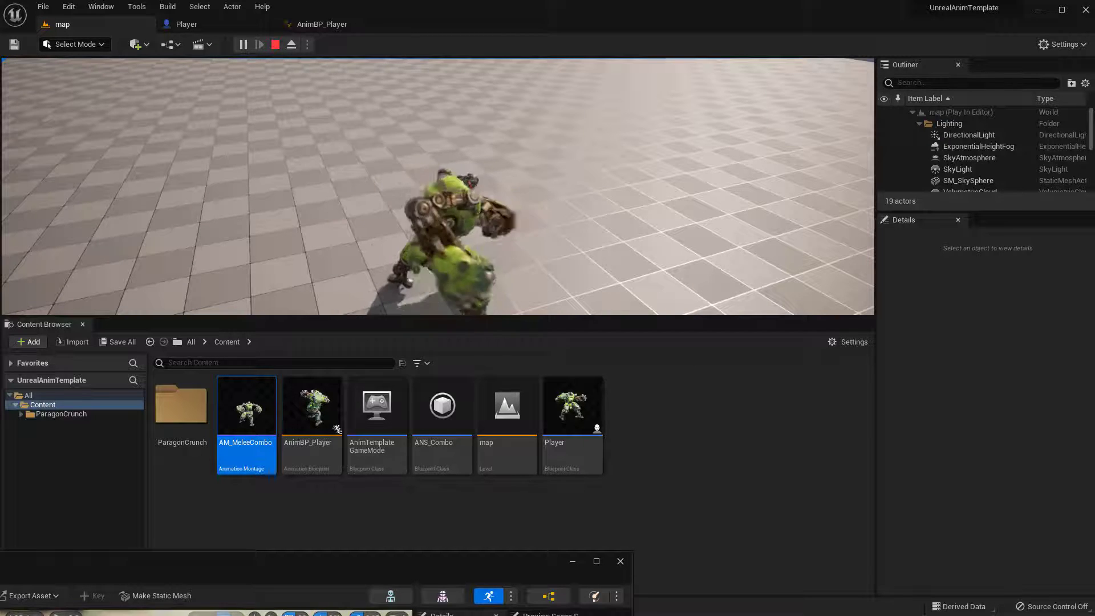
key("Escape")
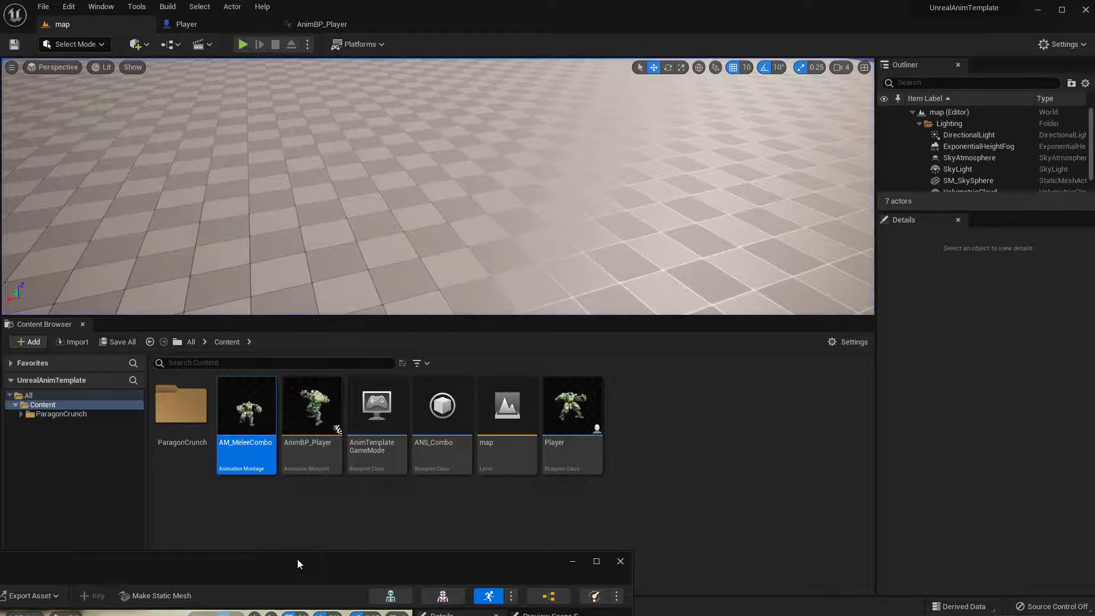
Bring the AM_MeleeCombo montage back into view, scrub its preview to frame 34 in Combo_02, and minimise its window
left_click_drag(298, 559, 597, 261)
left_click_drag(626, 219, 731, 30)
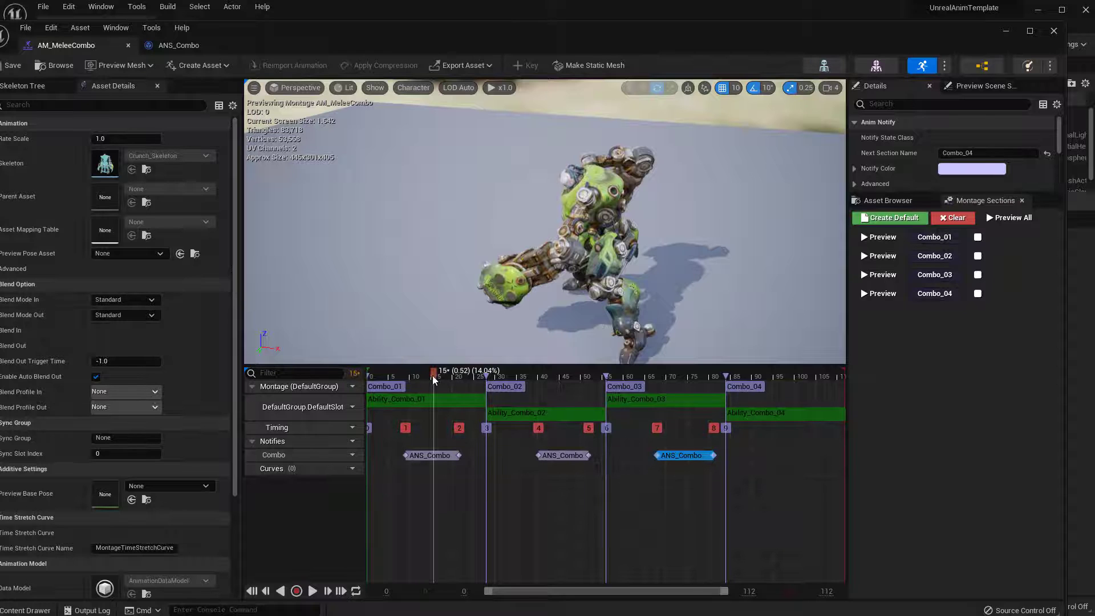
left_click_drag(433, 380, 515, 402)
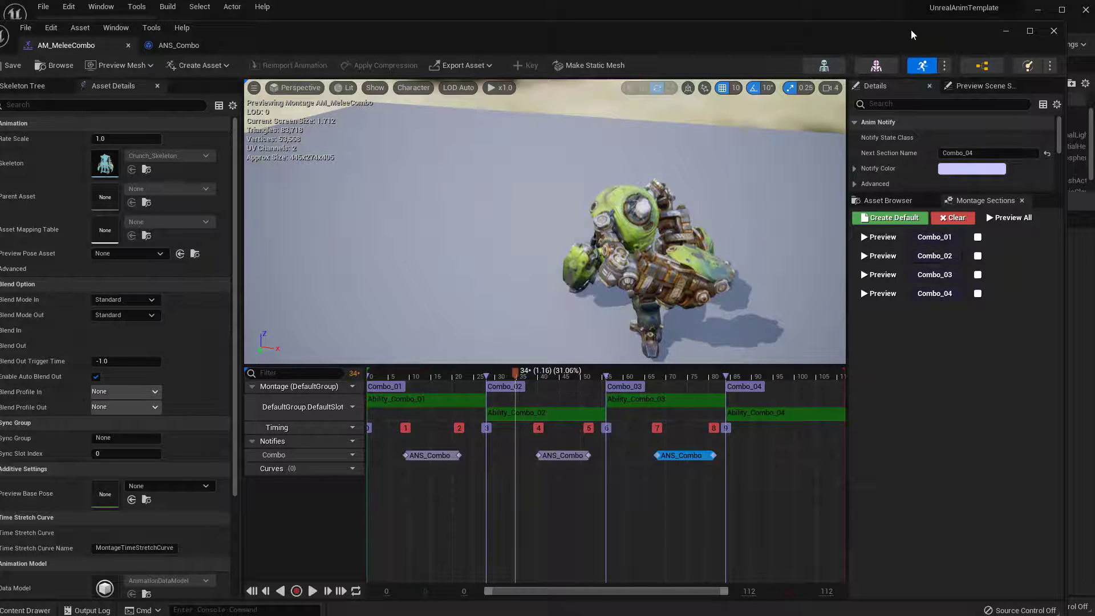
left_click_drag(910, 35, 846, 83)
left_click(825, 69)
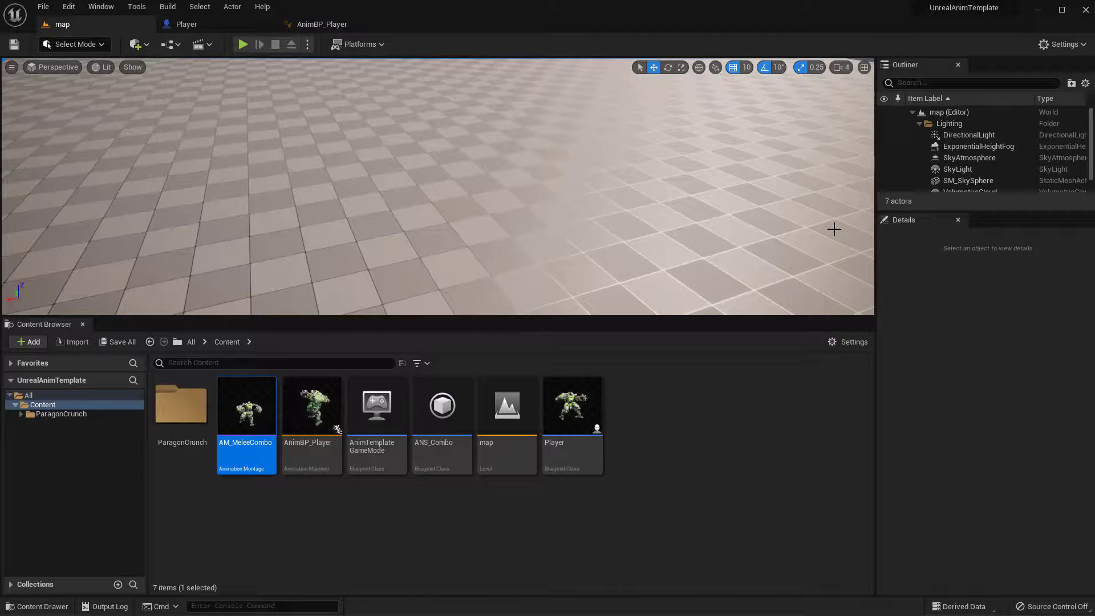
Reopen AM_MeleeCombo from the Content folder to review its sections and ANS_Combo notifies, and minimise its window again
left_click(672, 478)
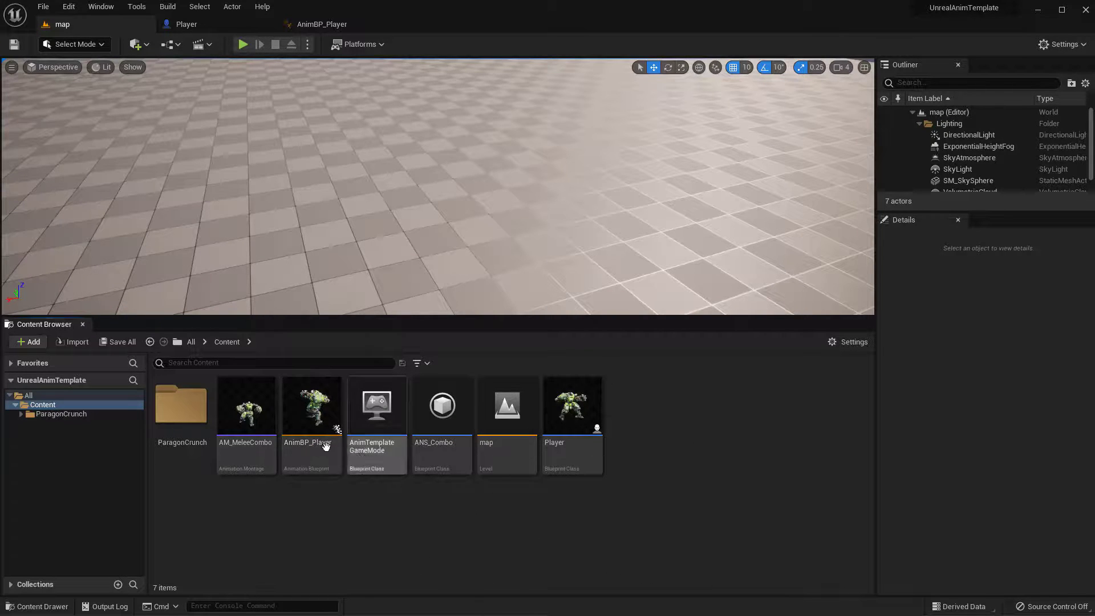
double_click(246, 424)
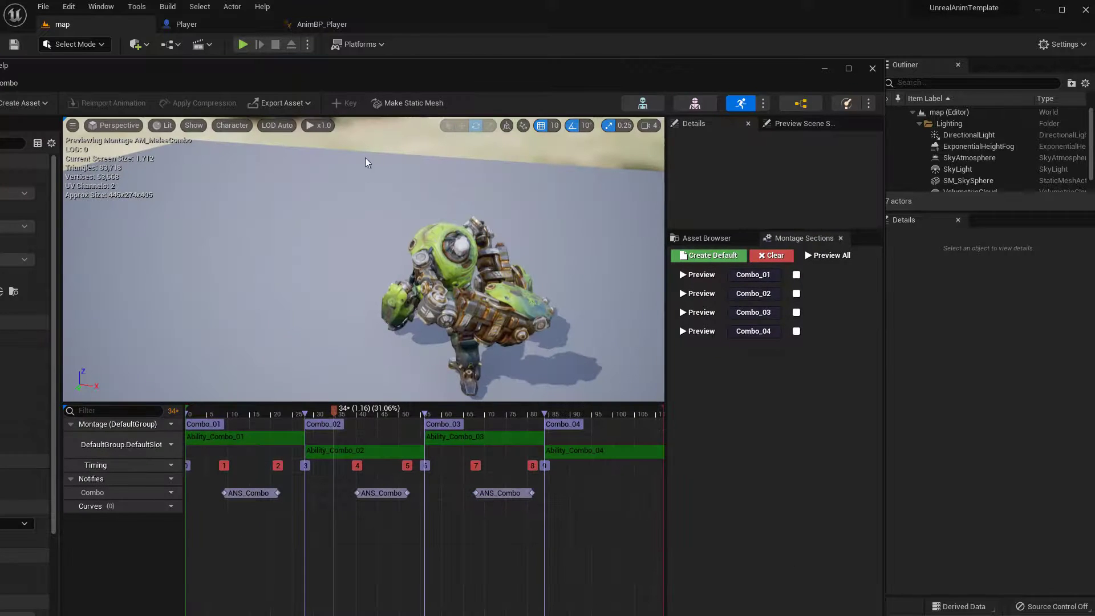
left_click_drag(376, 76, 624, 39)
left_click_drag(589, 31, 584, 33)
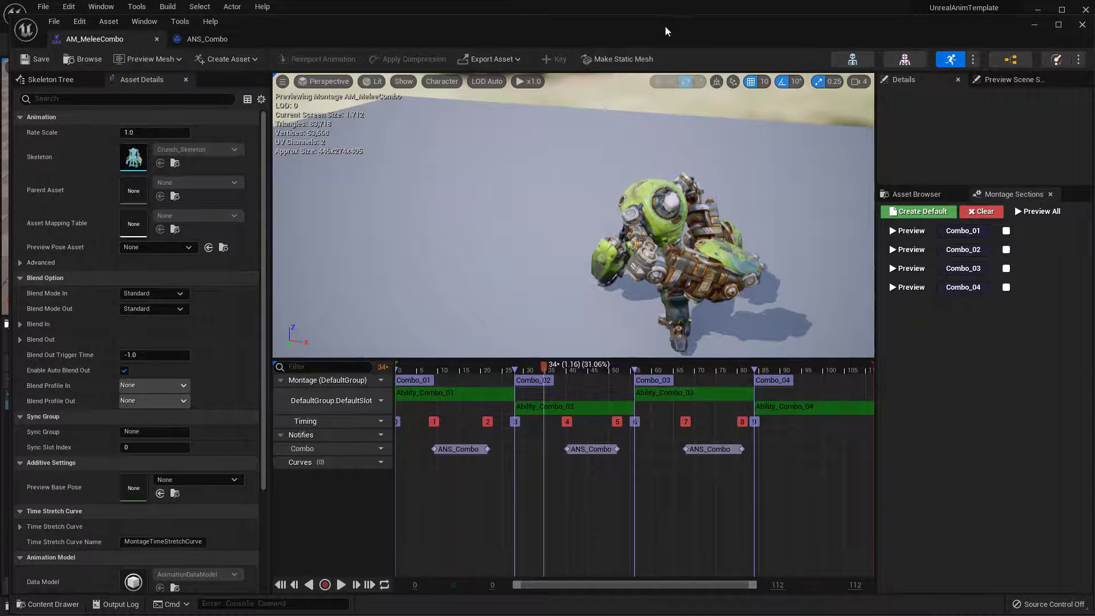
left_click_drag(710, 28, 464, 104)
left_click(790, 101)
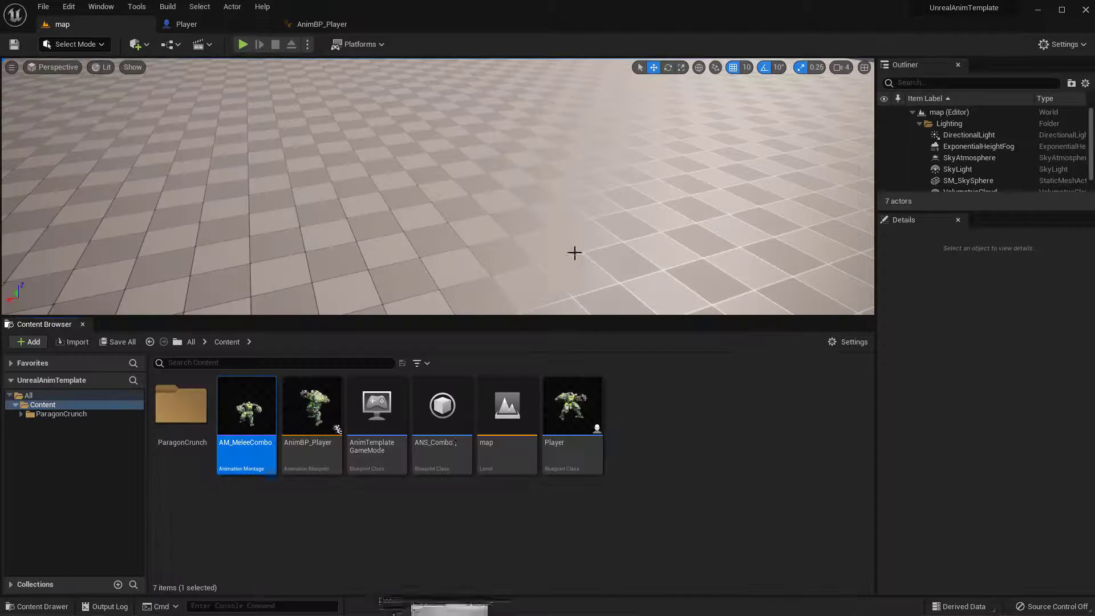
Reopen AnimBP_Player's AnimGraph to review the Slot 'DefaultSlot' node between LocalMotion and Output Pose
double_click(314, 410)
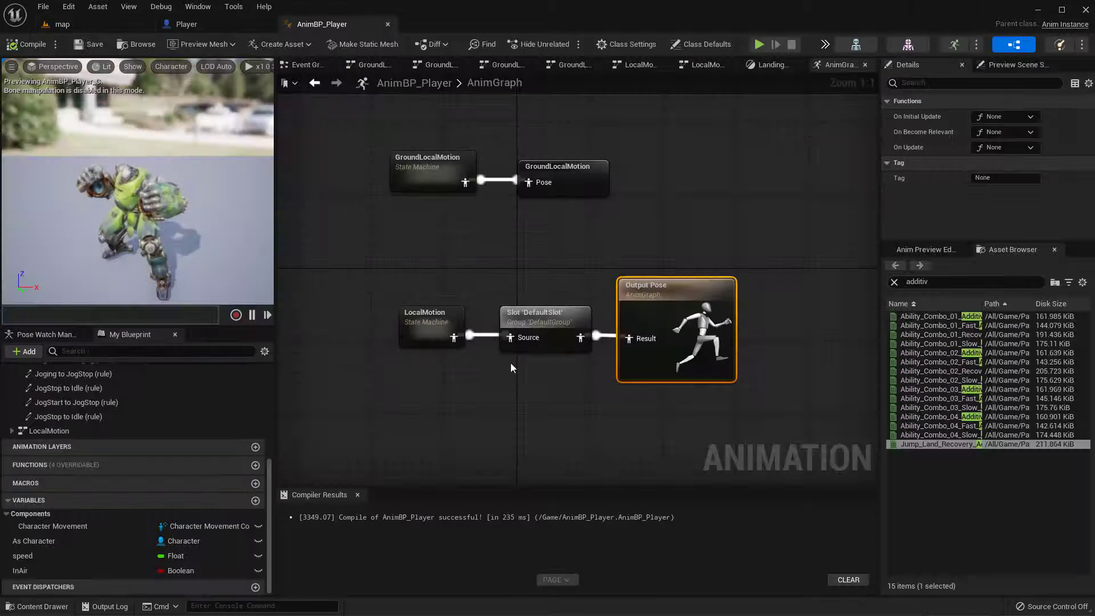
left_click(544, 286)
left_click_drag(557, 290, 555, 322)
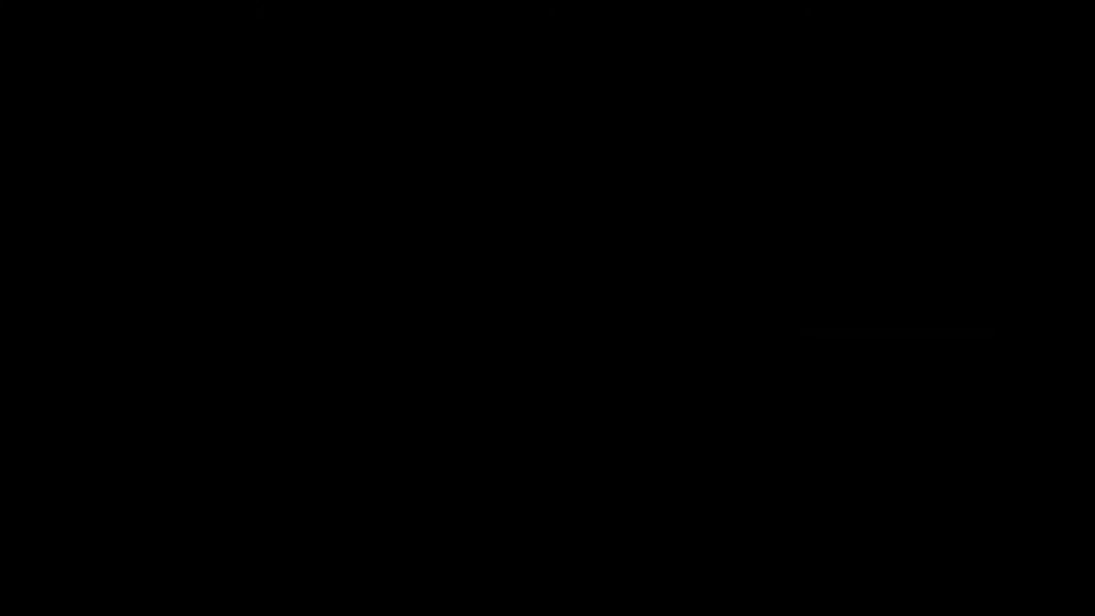